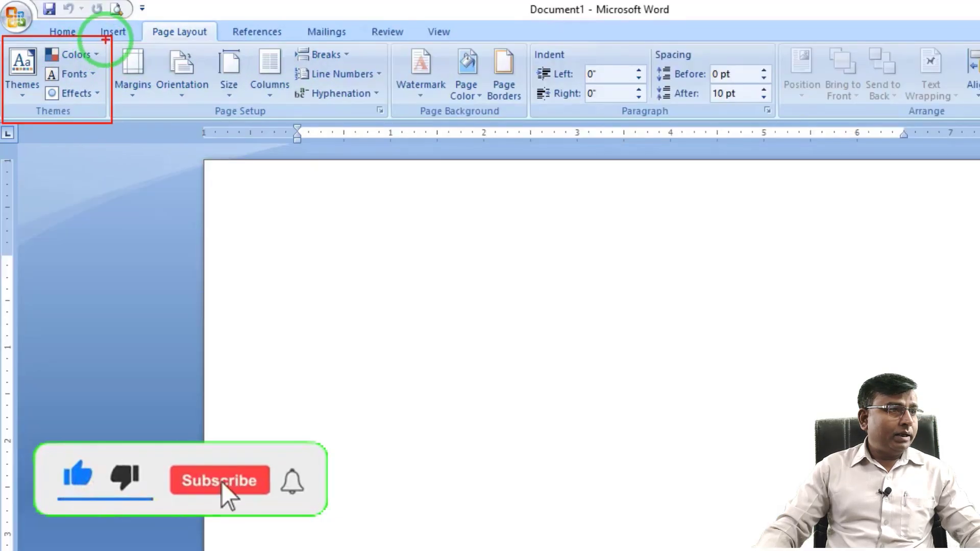
{"action": "mouse_move", "coordinate": [105, 39]}
{"action": "left_mouse_down"}
{"action": "mouse_move", "coordinate": [240, 103]}
{"action": "mouse_move", "coordinate": [388, 129]}
{"action": "left_mouse_up"}
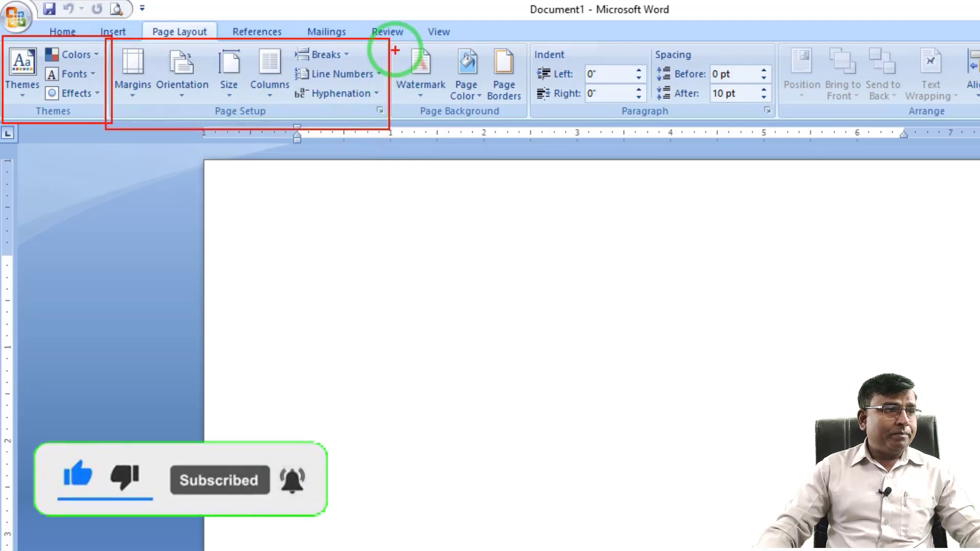
{"action": "left_click_drag", "start_coordinate": [390, 34], "coordinate": [525, 134]}
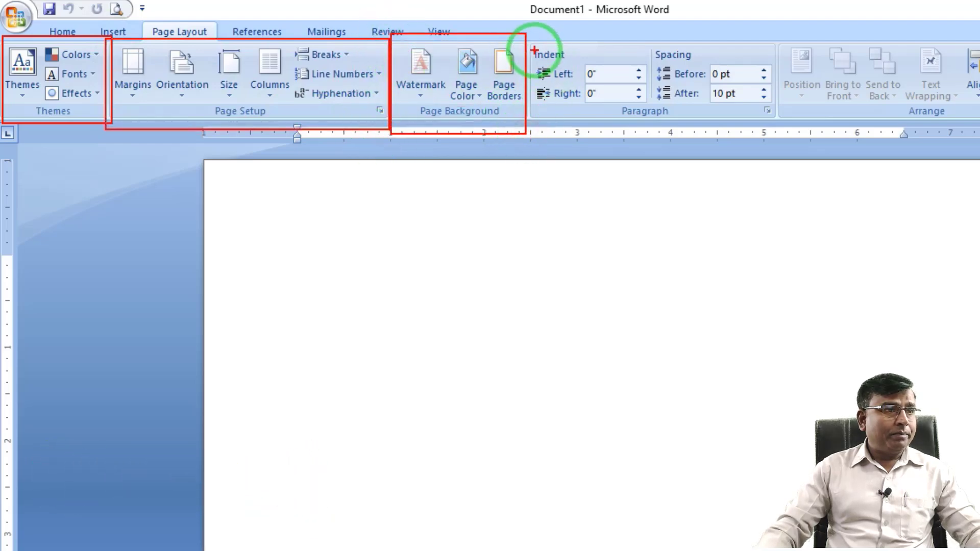
{"action": "left_click_drag", "start_coordinate": [531, 41], "coordinate": [769, 134]}
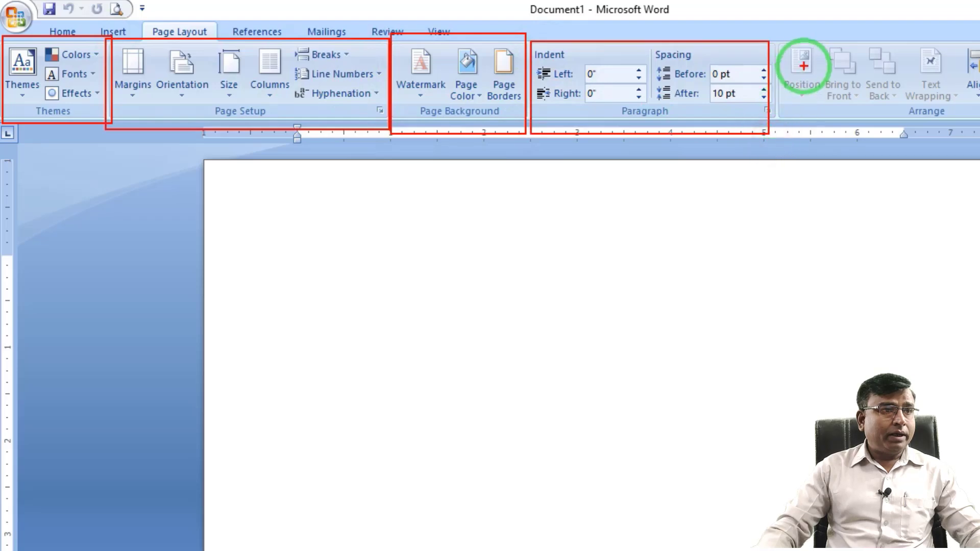
{"action": "left_click_drag", "start_coordinate": [781, 41], "coordinate": [979, 132]}
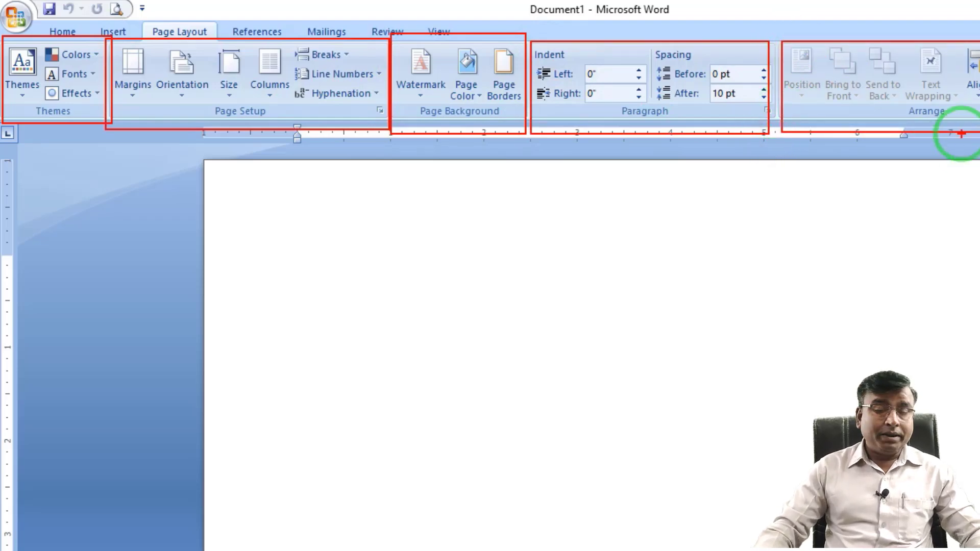
{"action": "key", "text": "Escape"}
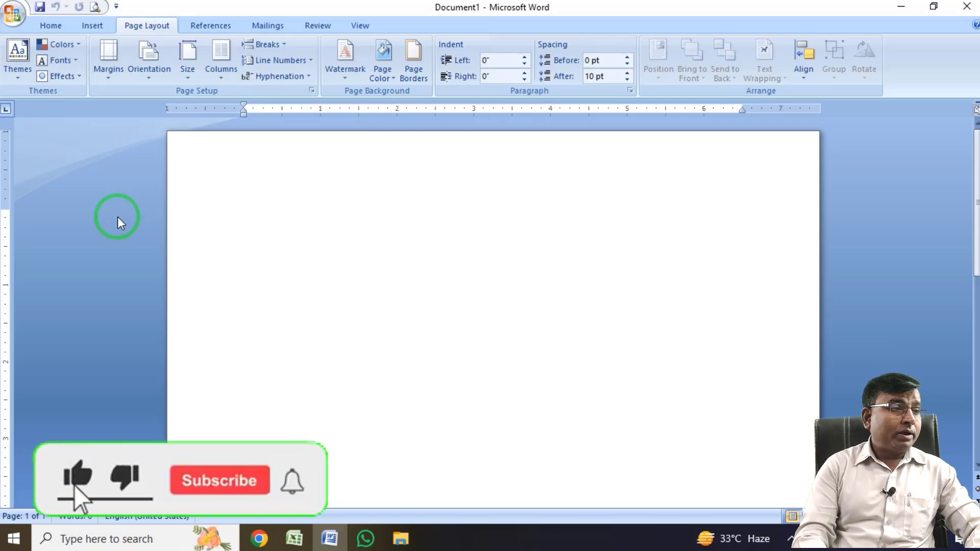
Fill the blank document with sample paragraphs using the formula =rand().
{"action": "type", "text": "=rand"}
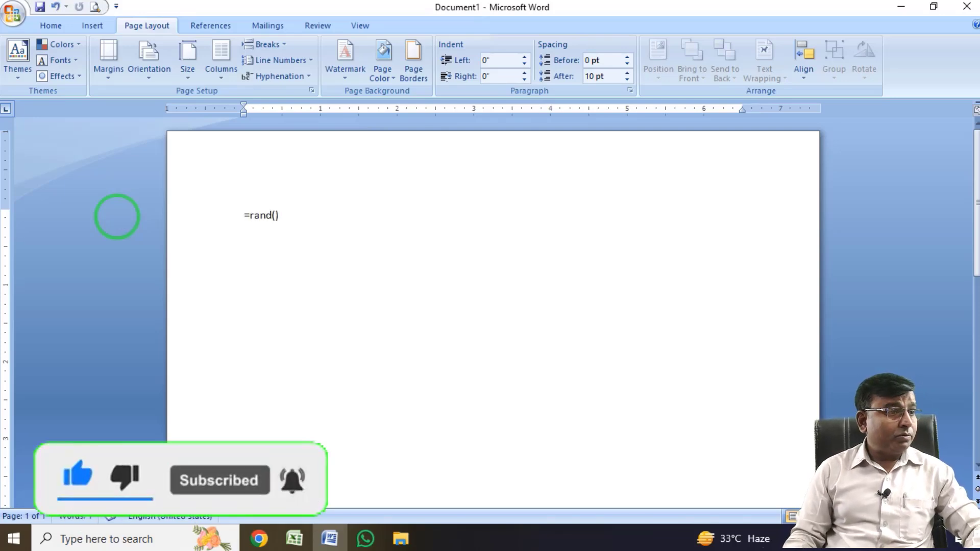
{"action": "type", "text": "()"}
{"action": "key", "text": "Return"}
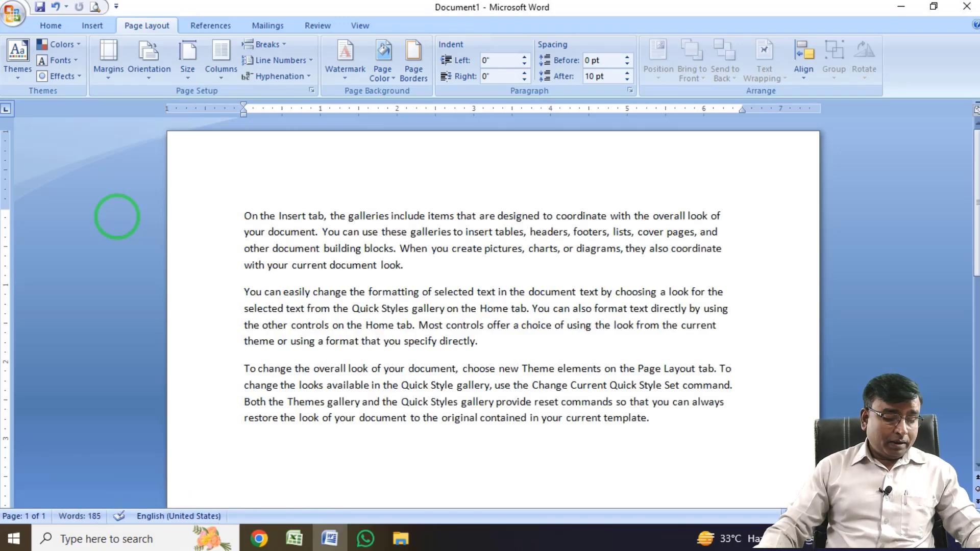
Make all the document text bold and justified, with a font size of 12.
{"action": "key", "text": "ctrl+a"}
{"action": "key", "text": "ctrl+shift+period"}
{"action": "key", "text": "ctrl+shift+period"}
{"action": "key", "text": "ctrl+shift+period"}
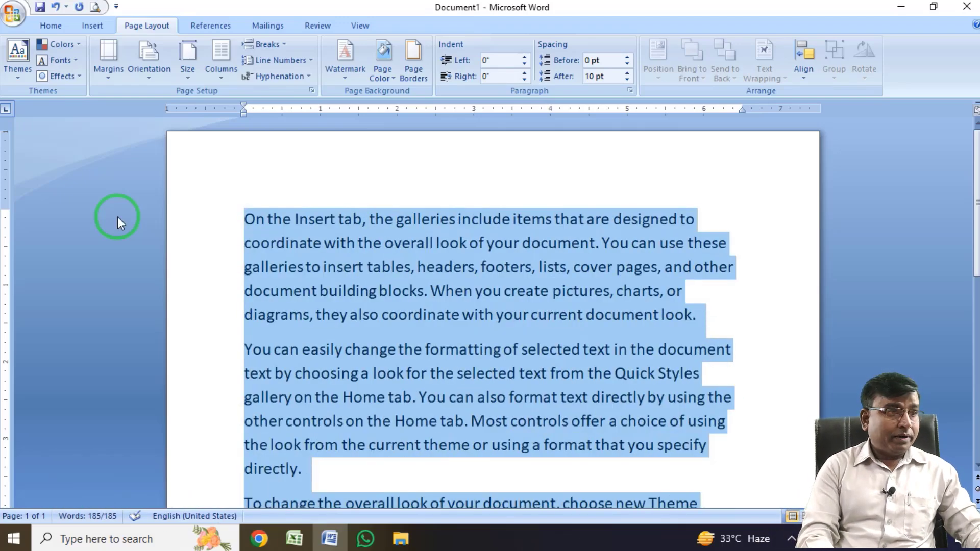
{"action": "key", "text": "ctrl+j"}
{"action": "key", "text": "ctrl+b"}
{"action": "key", "text": "ctrl+shift+comma"}
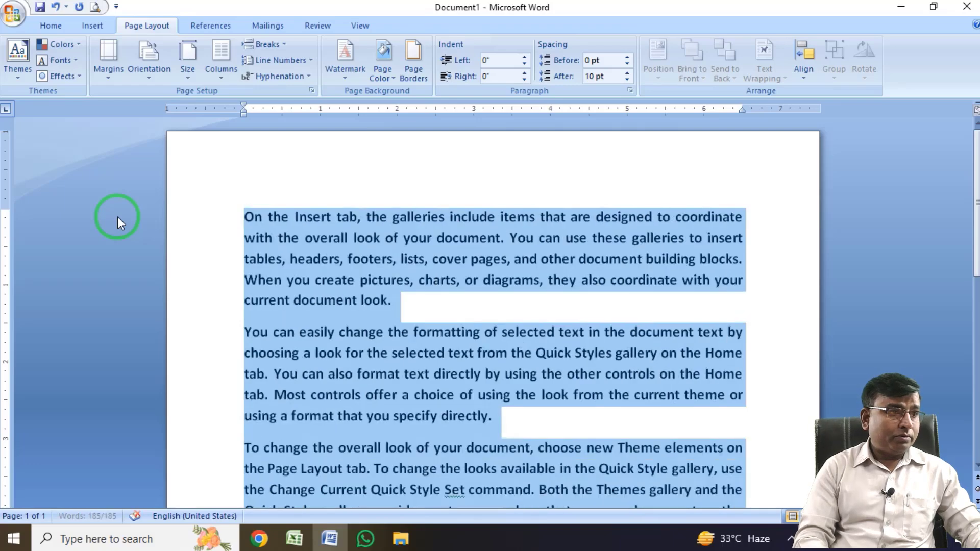
{"action": "key", "text": "ctrl+shift+comma"}
{"action": "left_click", "coordinate": [408, 338]}
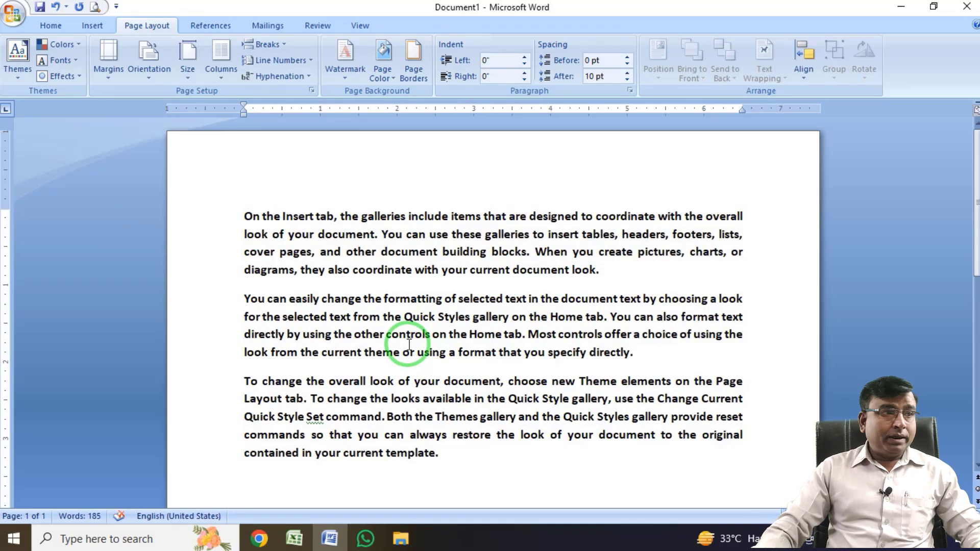
Insert two empty lines above the first paragraph and enter the heading "MS Word" on the first one.
{"action": "key", "text": "Return"}
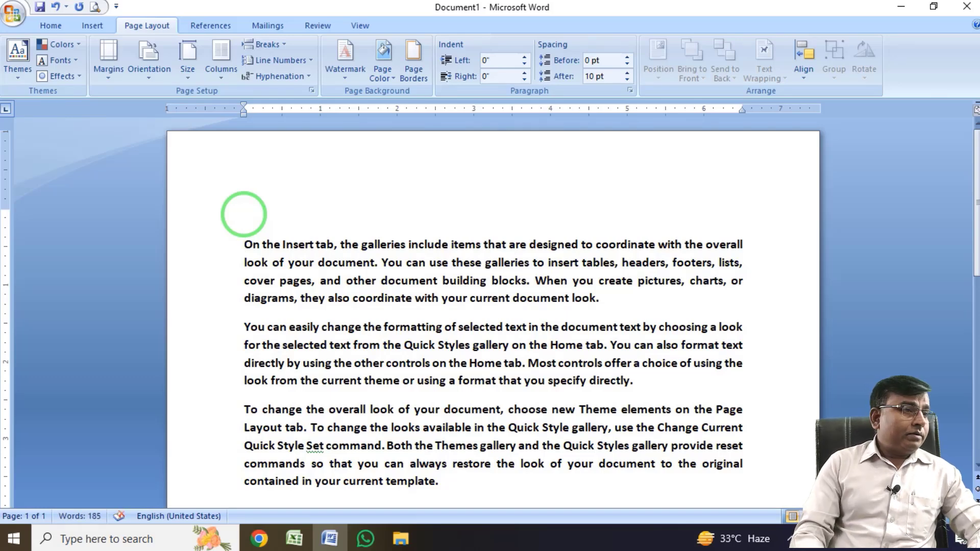
{"action": "key", "text": "BackSpace"}
{"action": "key", "text": "Return"}
{"action": "key", "text": "Return"}
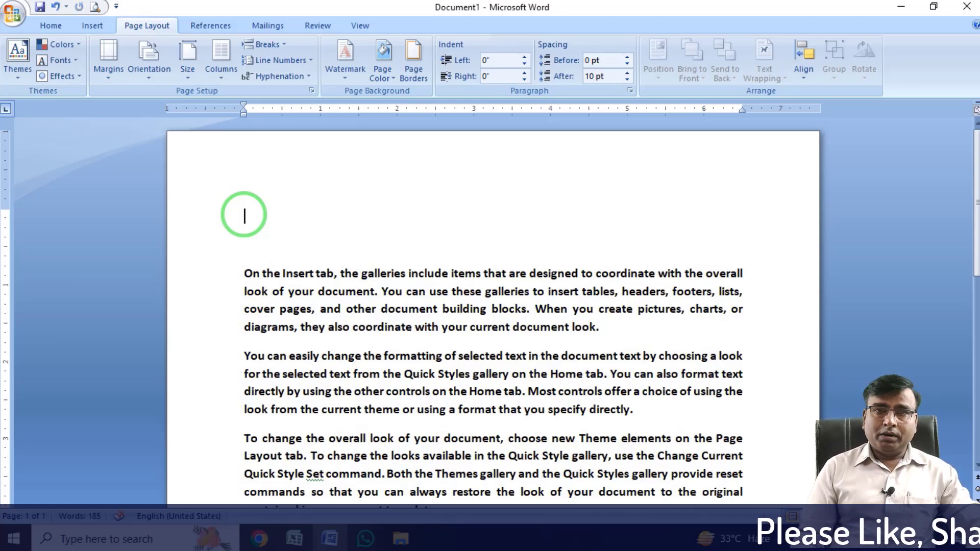
{"action": "type", "text": "ms"}
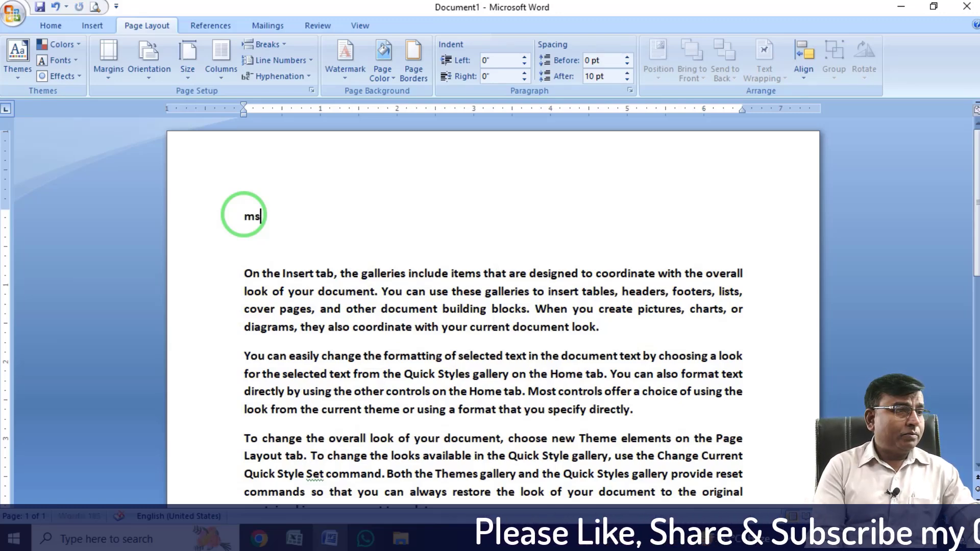
{"action": "key", "text": "BackSpace"}
{"action": "key", "text": "BackSpace"}
{"action": "type", "text": "MS Word"}
Apply the Title style to the "MS Word" heading.
{"action": "triple_click", "coordinate": [246, 219]}
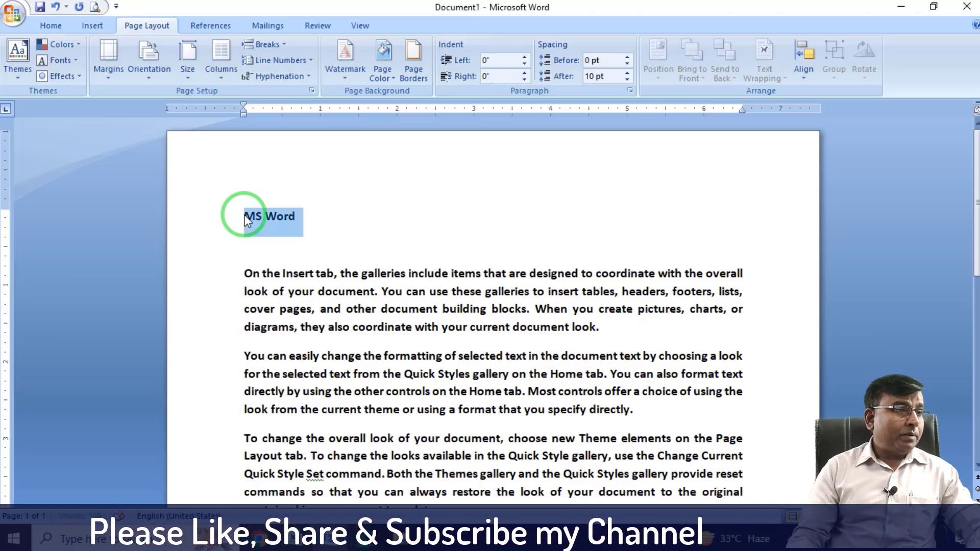
{"action": "left_click", "coordinate": [51, 26]}
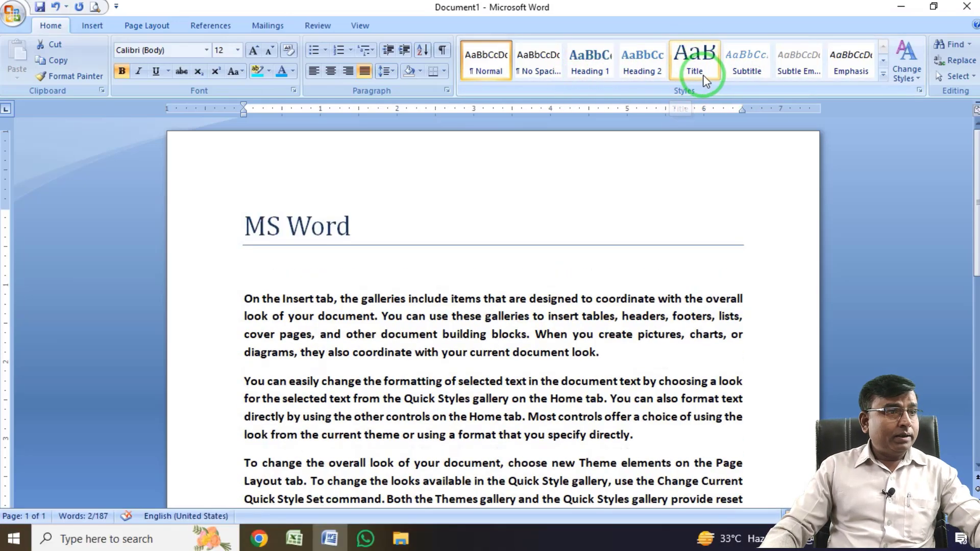
{"action": "key", "text": "ctrl+2"}
{"action": "left_click_drag", "start_coordinate": [674, 42], "coordinate": [730, 92]}
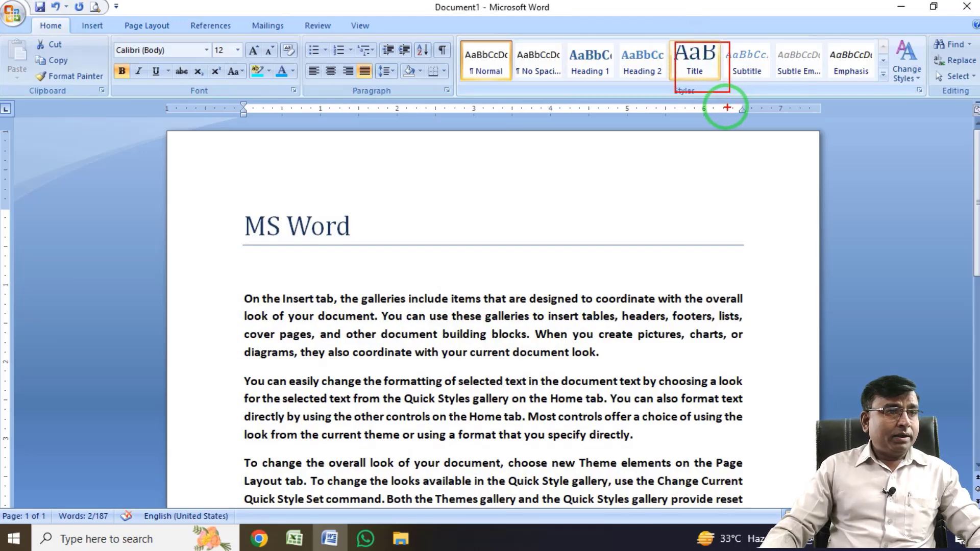
{"action": "key", "text": "Escape"}
{"action": "left_click", "coordinate": [694, 58]}
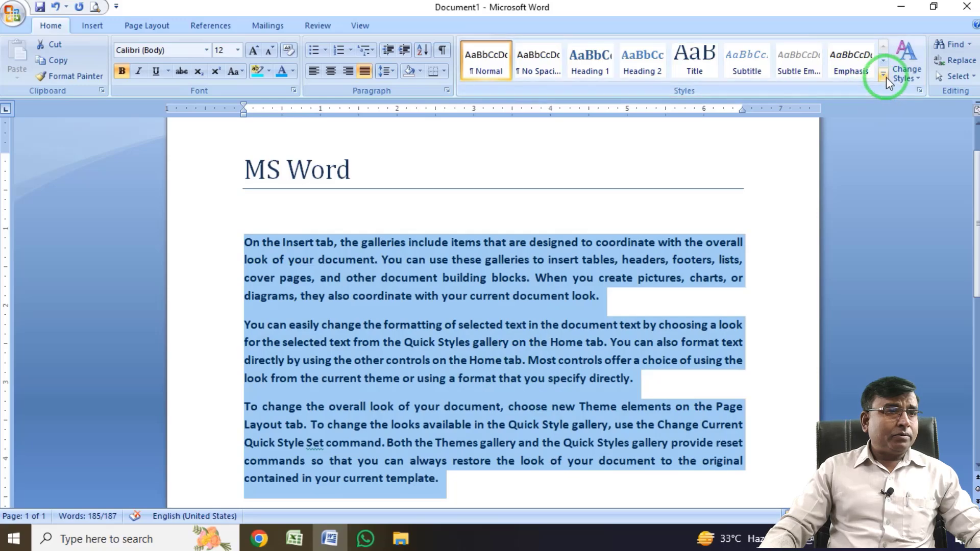
Apply the Quote style to the three body paragraphs and justify them.
{"action": "left_click", "coordinate": [883, 75]}
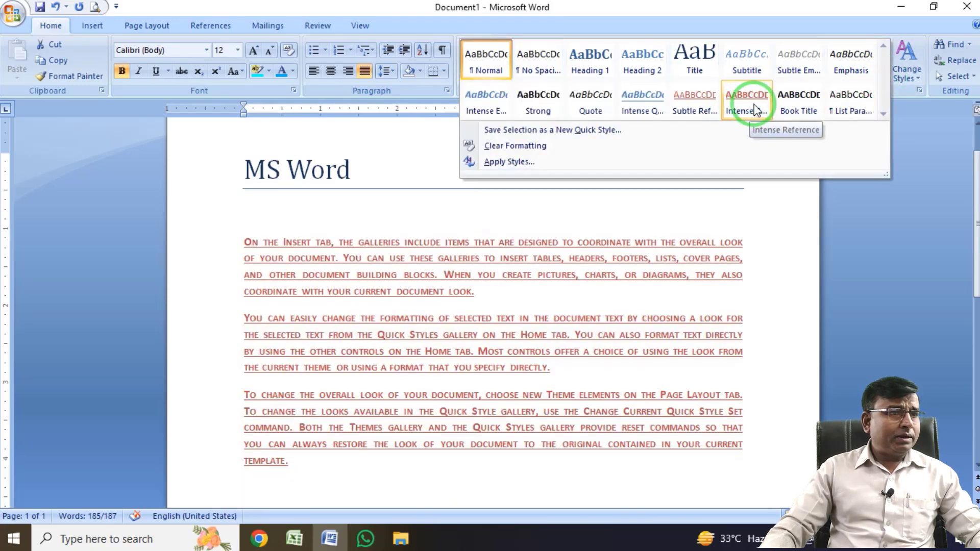
{"action": "left_click", "coordinate": [590, 112]}
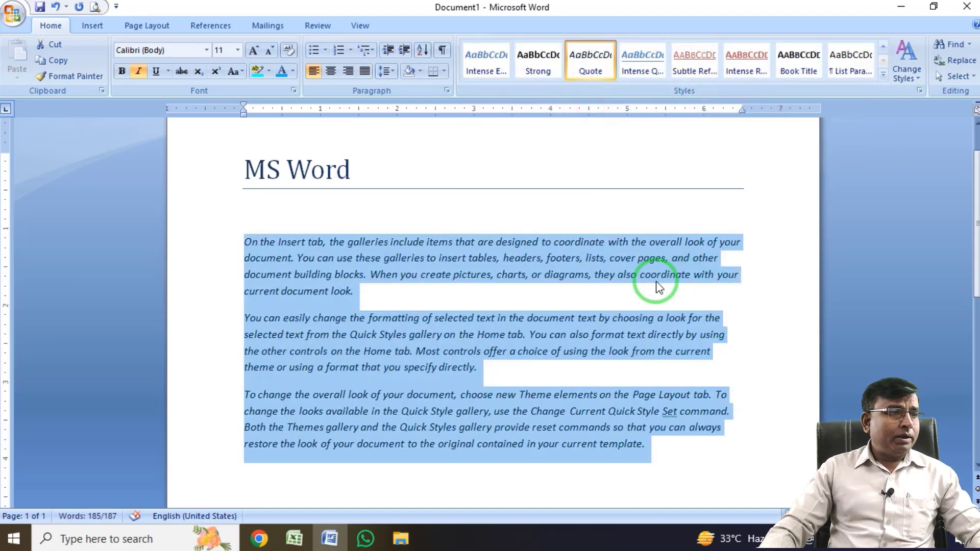
{"action": "left_click", "coordinate": [365, 71]}
{"action": "left_click", "coordinate": [486, 300]}
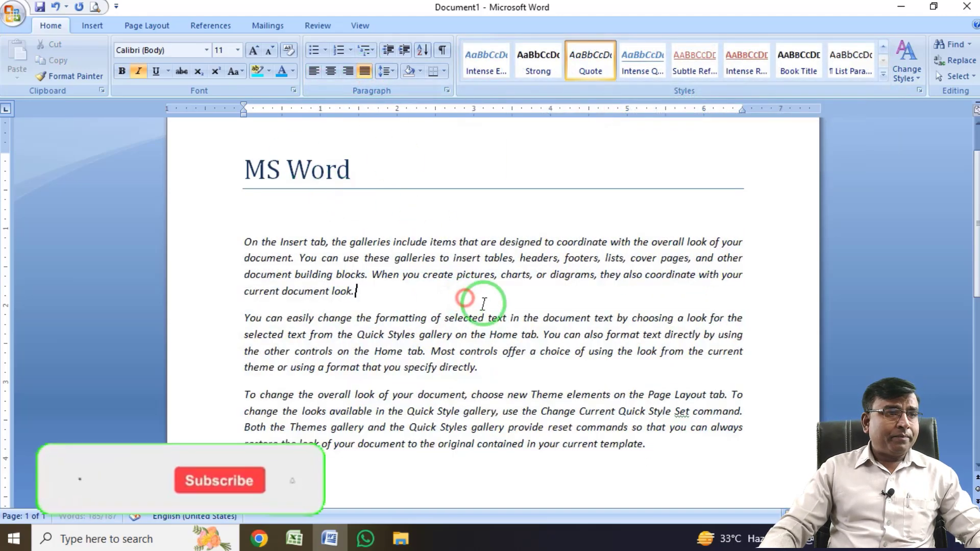
{"action": "scroll", "coordinate": [496, 307], "scroll_direction": "up", "scroll_amount": 2}
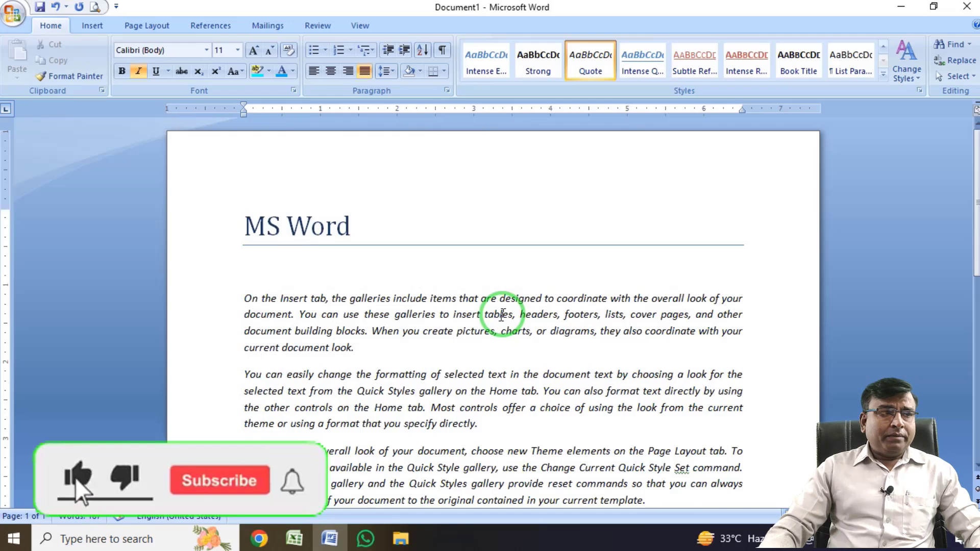
{"action": "scroll", "coordinate": [377, 270], "scroll_direction": "down", "scroll_amount": 1}
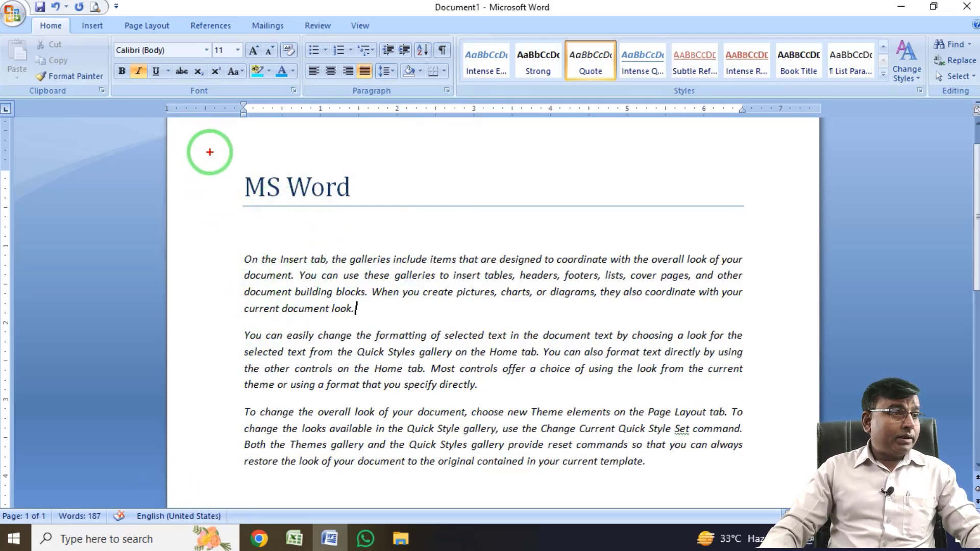
{"action": "mouse_move", "coordinate": [210, 152]}
{"action": "left_mouse_down"}
{"action": "mouse_move", "coordinate": [459, 331]}
{"action": "mouse_move", "coordinate": [741, 445]}
{"action": "mouse_move", "coordinate": [786, 491]}
{"action": "left_mouse_up"}
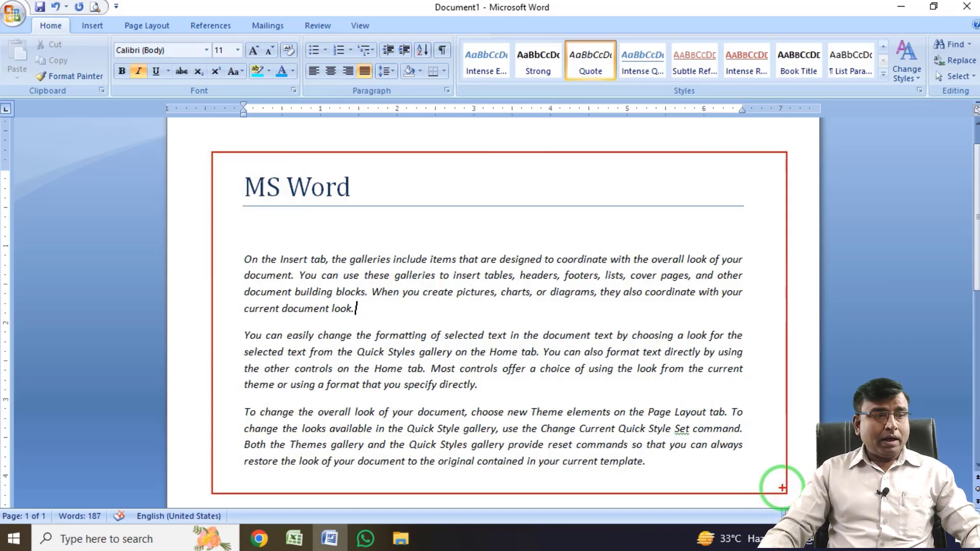
{"action": "key", "text": "Escape"}
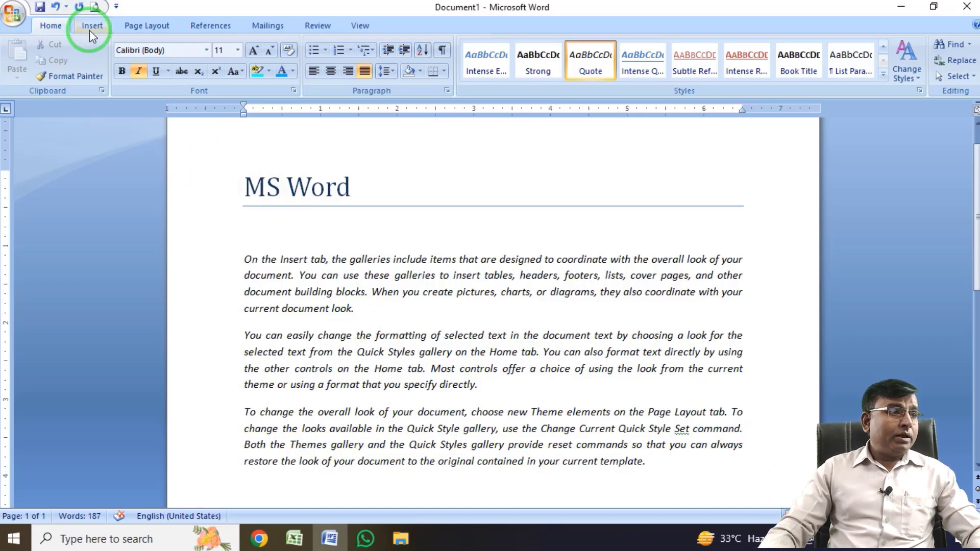
Apply the Flow theme to the document and replace it with the Technic theme.
{"action": "left_click", "coordinate": [151, 24]}
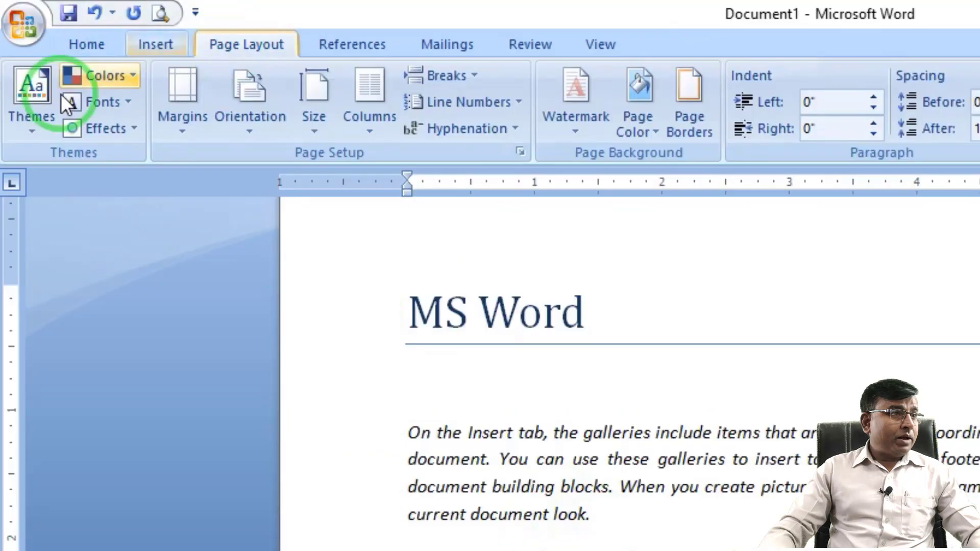
{"action": "left_click", "coordinate": [35, 129]}
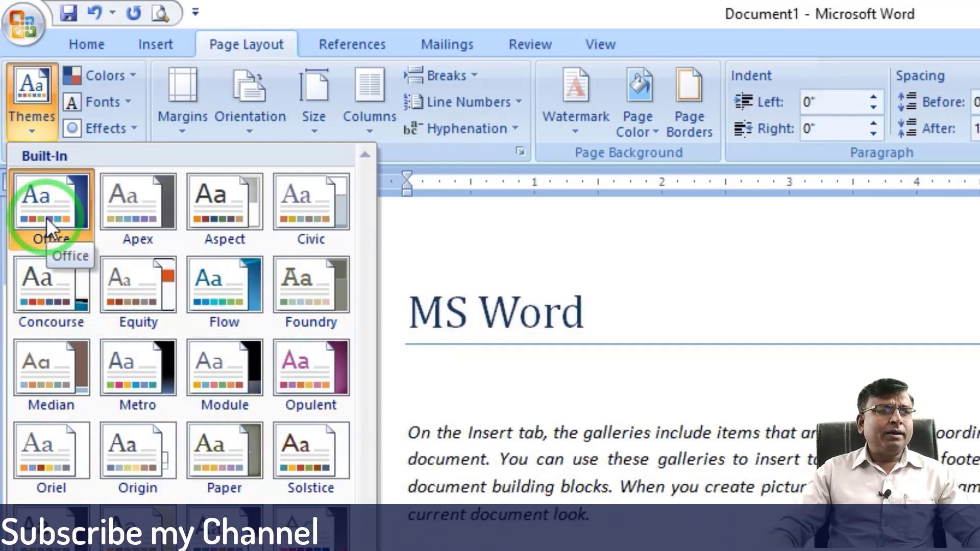
{"action": "left_click", "coordinate": [220, 284]}
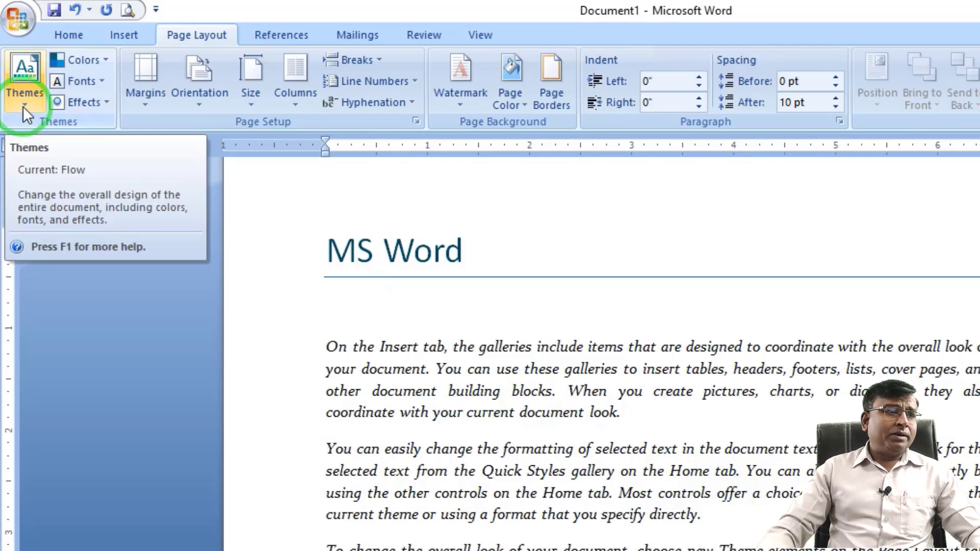
{"action": "left_click", "coordinate": [23, 106]}
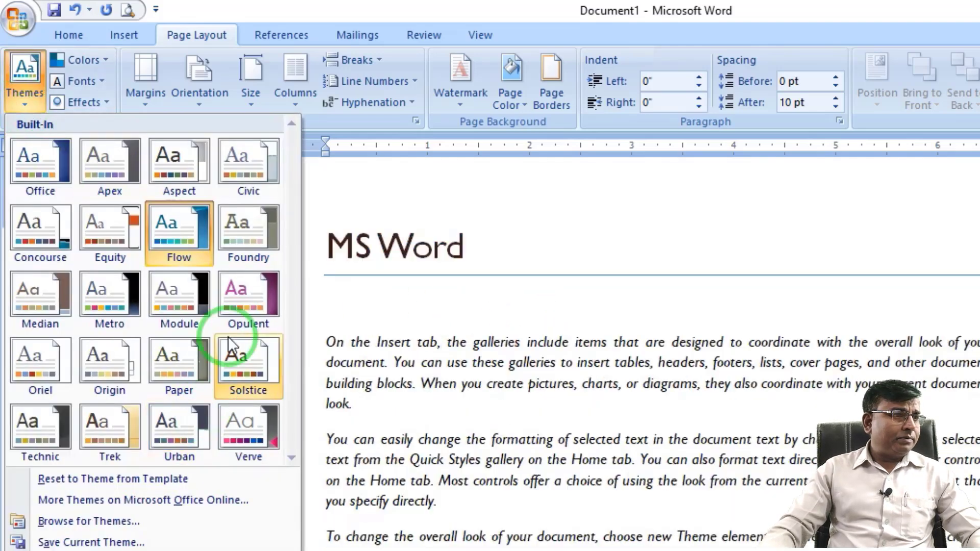
{"action": "left_click", "coordinate": [56, 419]}
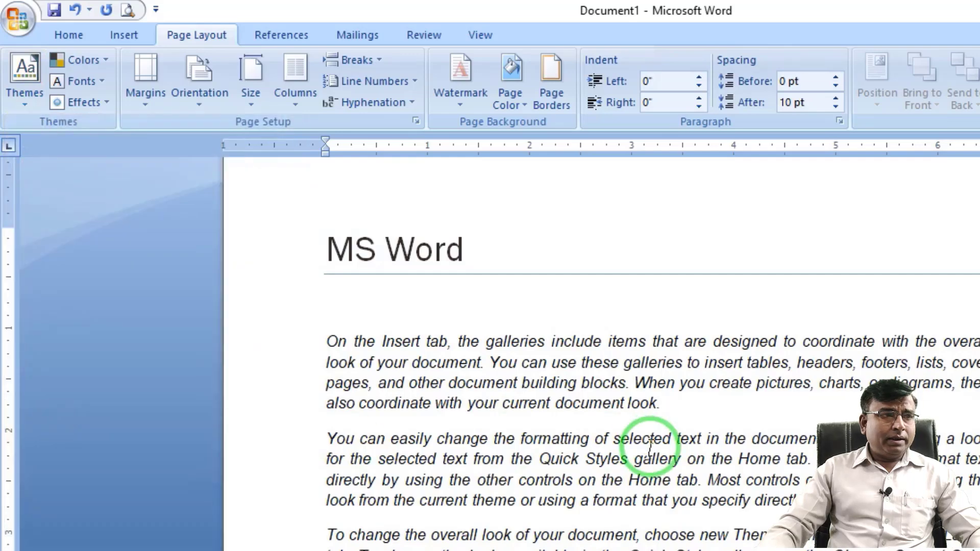
Select the whole document and change its theme colors to Flow.
{"action": "triple_click", "coordinate": [248, 219]}
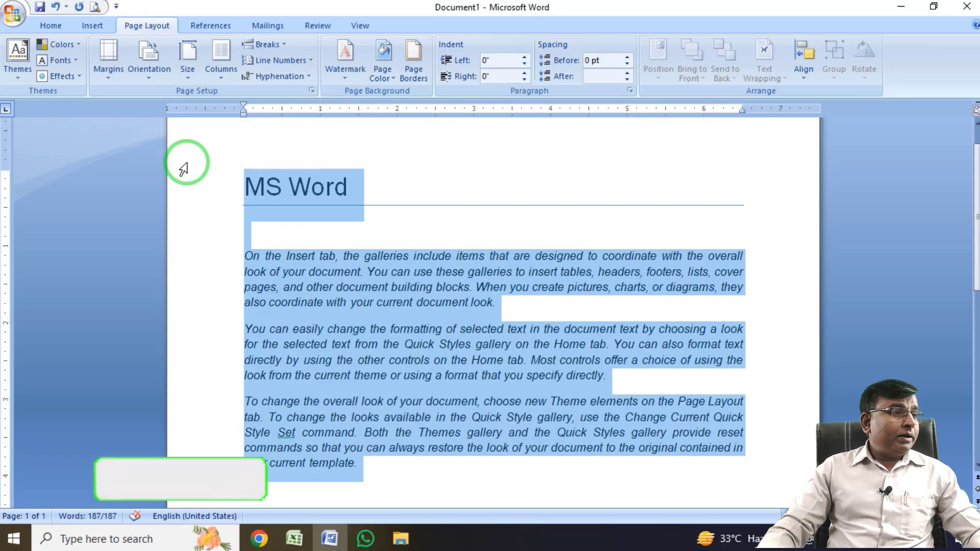
{"action": "left_click", "coordinate": [104, 59]}
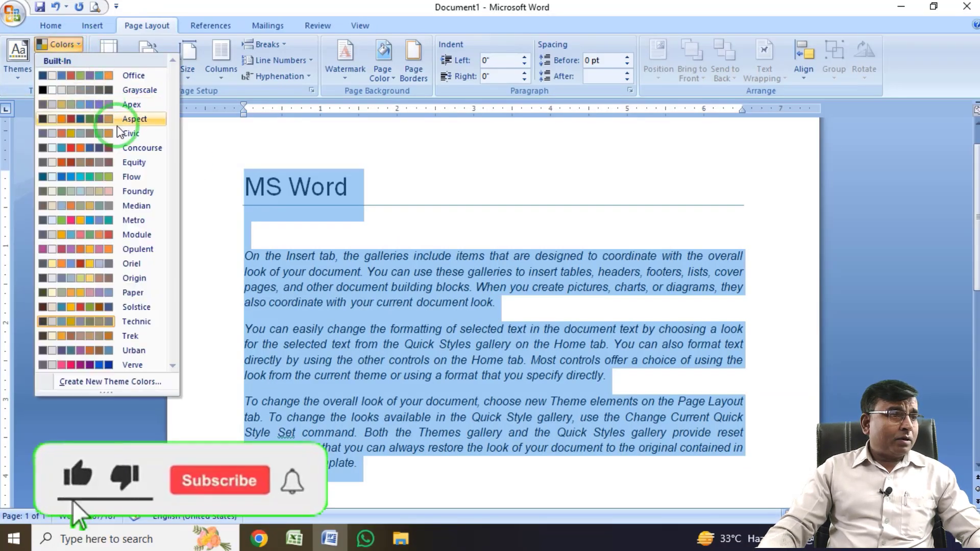
{"action": "left_click", "coordinate": [128, 176]}
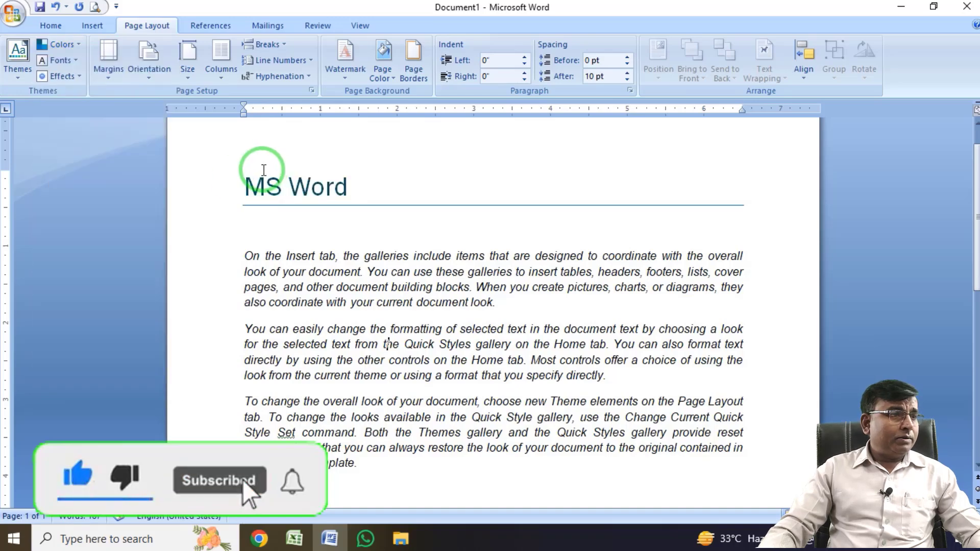
Apply the Equity theme to the document and change its theme colors to Opulent.
{"action": "left_click", "coordinate": [31, 53]}
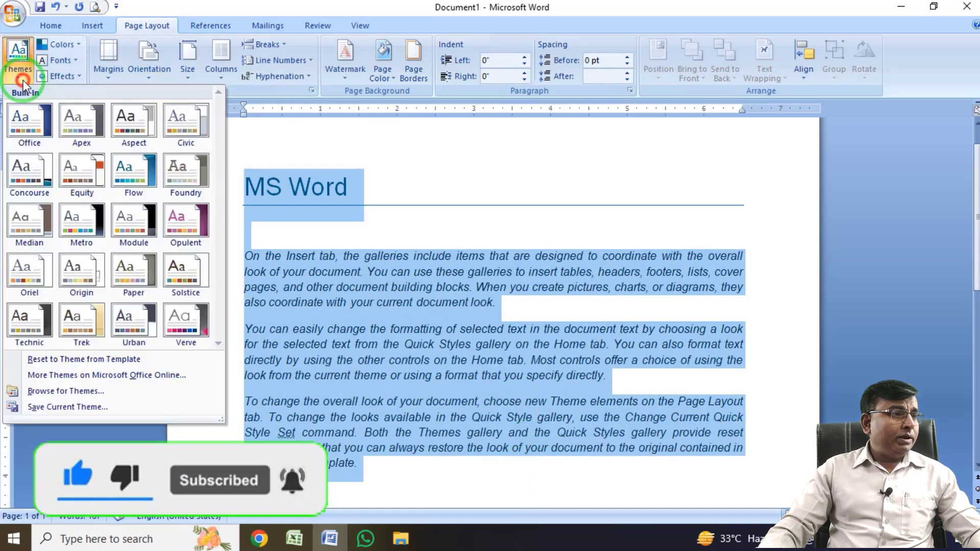
{"action": "left_click", "coordinate": [90, 179]}
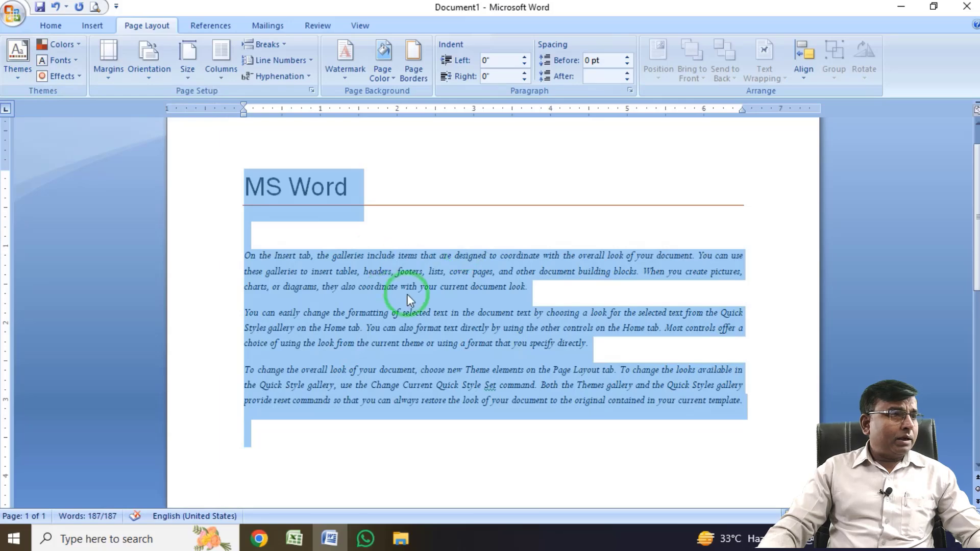
{"action": "left_click", "coordinate": [75, 45]}
{"action": "left_click", "coordinate": [101, 256]}
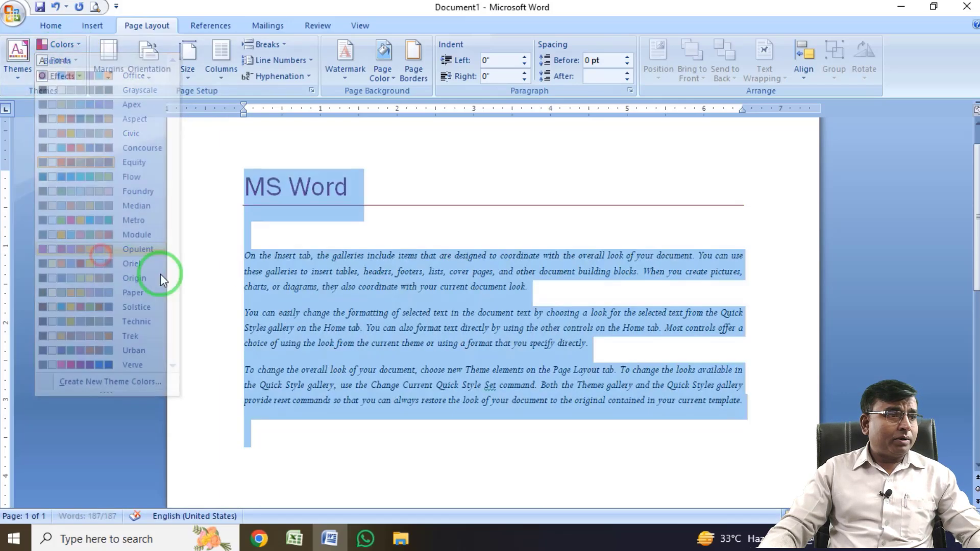
Change the document's theme fonts to Apex and its theme effects to Flow.
{"action": "left_click", "coordinate": [386, 297]}
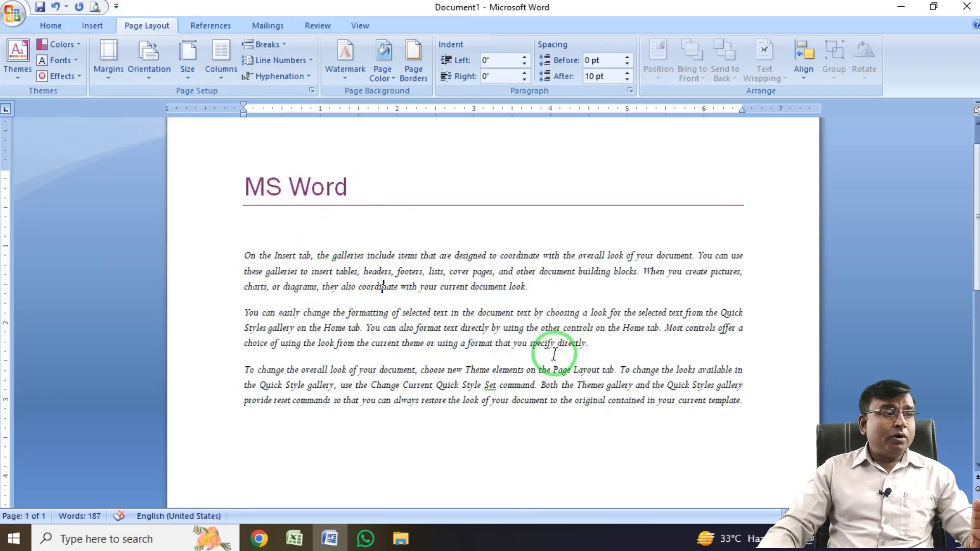
{"action": "left_click", "coordinate": [75, 61]}
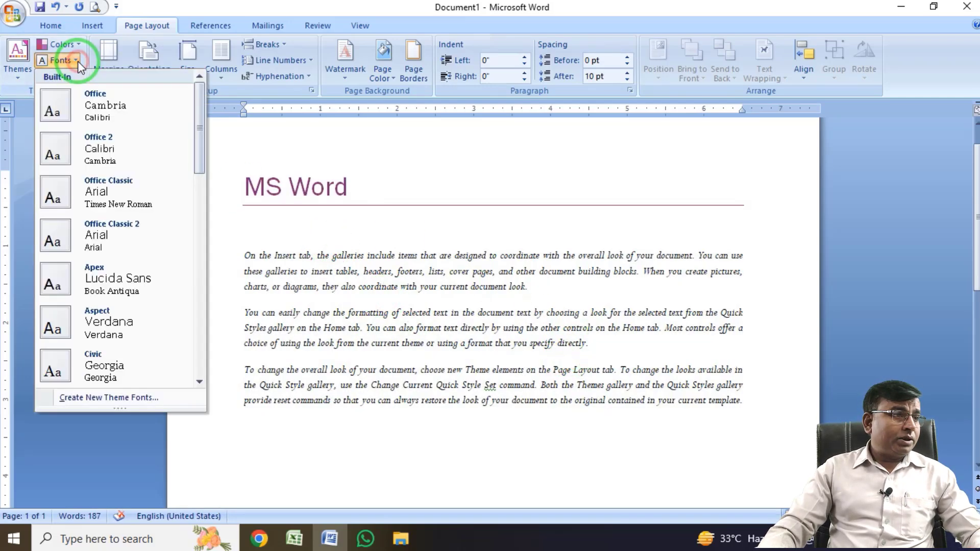
{"action": "left_click", "coordinate": [116, 285]}
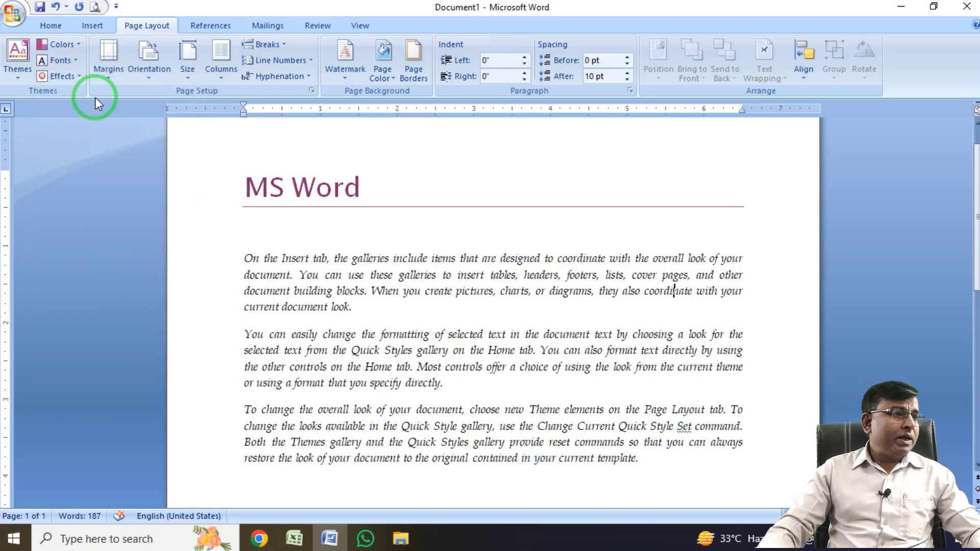
{"action": "left_click", "coordinate": [76, 76]}
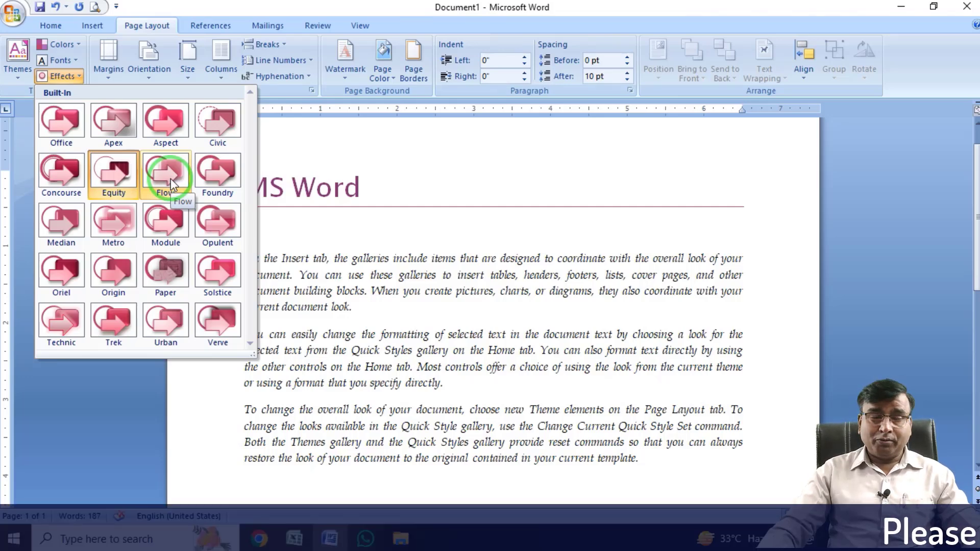
{"action": "left_click", "coordinate": [170, 178]}
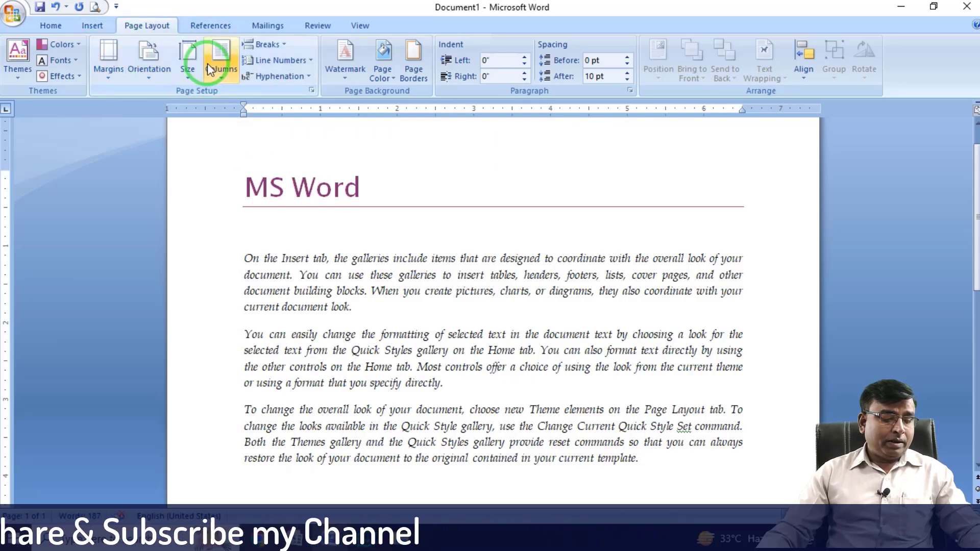
Examine the Margins, Orientation and Size commands available for setting up the page.
{"action": "mouse_move", "coordinate": [93, 36]}
{"action": "left_mouse_down"}
{"action": "mouse_move", "coordinate": [290, 94]}
{"action": "mouse_move", "coordinate": [206, 93]}
{"action": "left_mouse_up"}
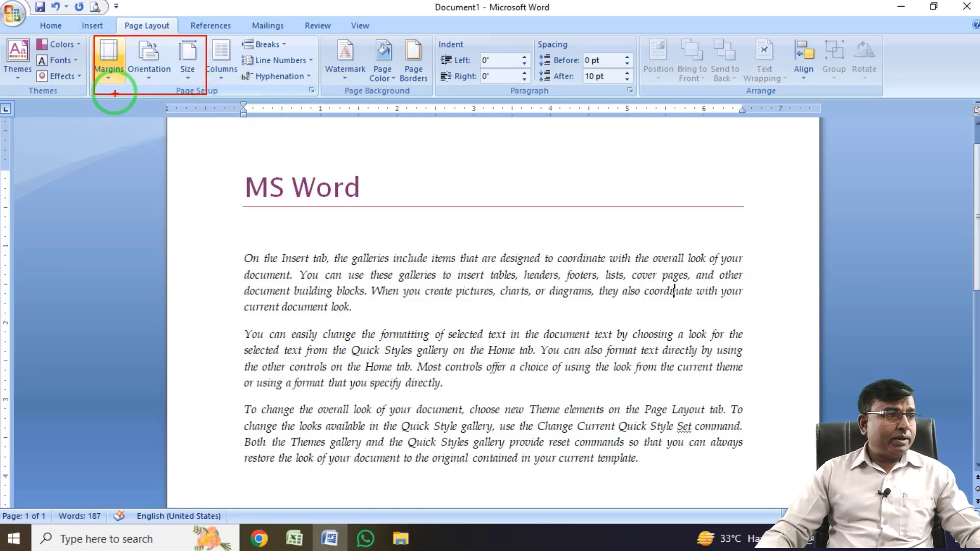
{"action": "left_click_drag", "start_coordinate": [94, 34], "coordinate": [135, 98]}
{"action": "left_click_drag", "start_coordinate": [128, 31], "coordinate": [166, 92]}
{"action": "left_click_drag", "start_coordinate": [171, 33], "coordinate": [218, 98]}
{"action": "key", "text": "Escape"}
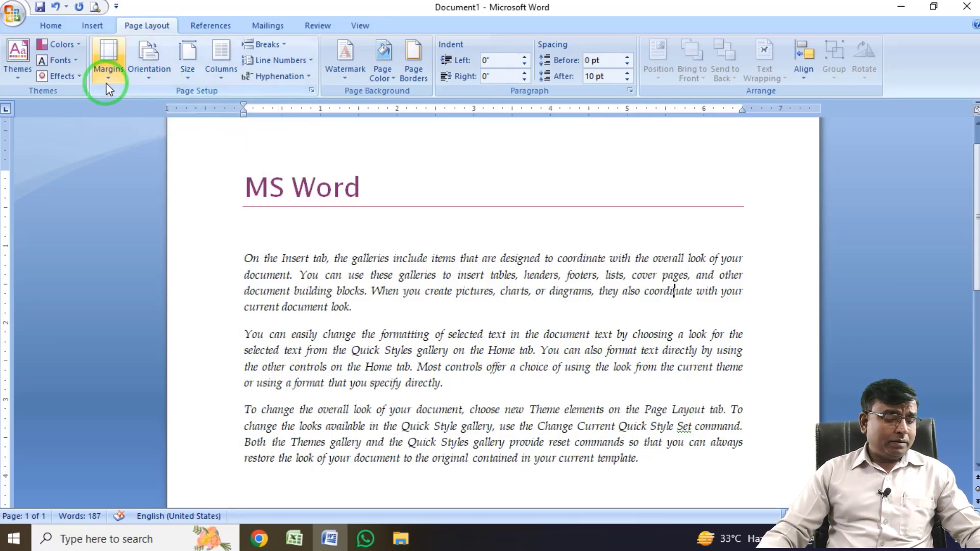
{"action": "mouse_move", "coordinate": [91, 31]}
{"action": "left_mouse_down"}
{"action": "mouse_move", "coordinate": [127, 73]}
{"action": "mouse_move", "coordinate": [128, 92]}
{"action": "left_mouse_up"}
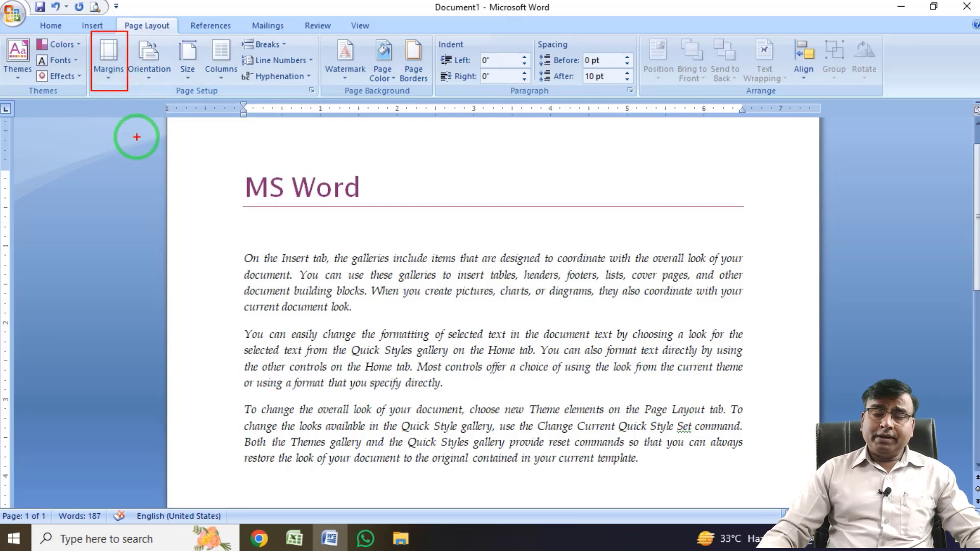
{"action": "key", "text": "Escape"}
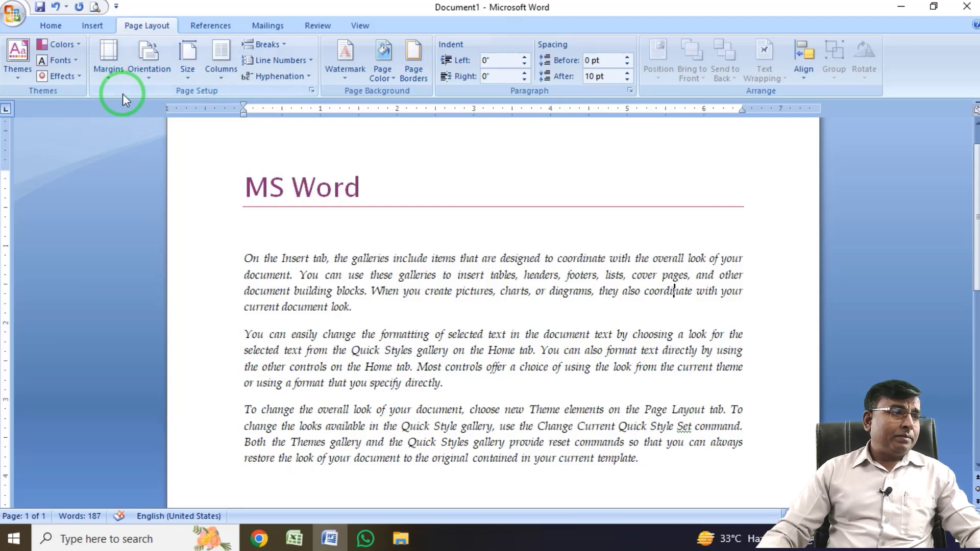
Examine the page's left, right and top margin areas on the horizontal and vertical rulers.
{"action": "scroll", "coordinate": [75, 204], "scroll_direction": "up", "scroll_amount": 1}
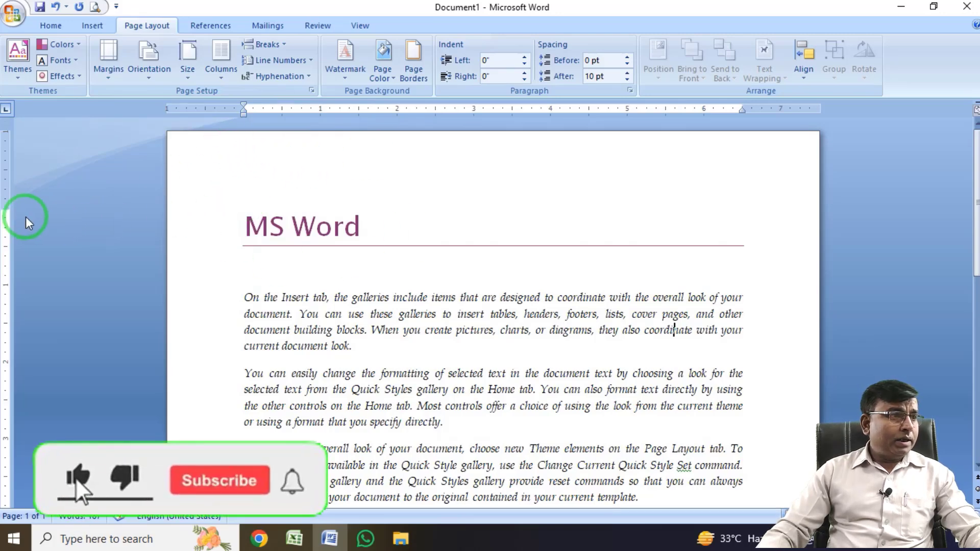
{"action": "left_click_drag", "start_coordinate": [20, 124], "coordinate": [1, 215]}
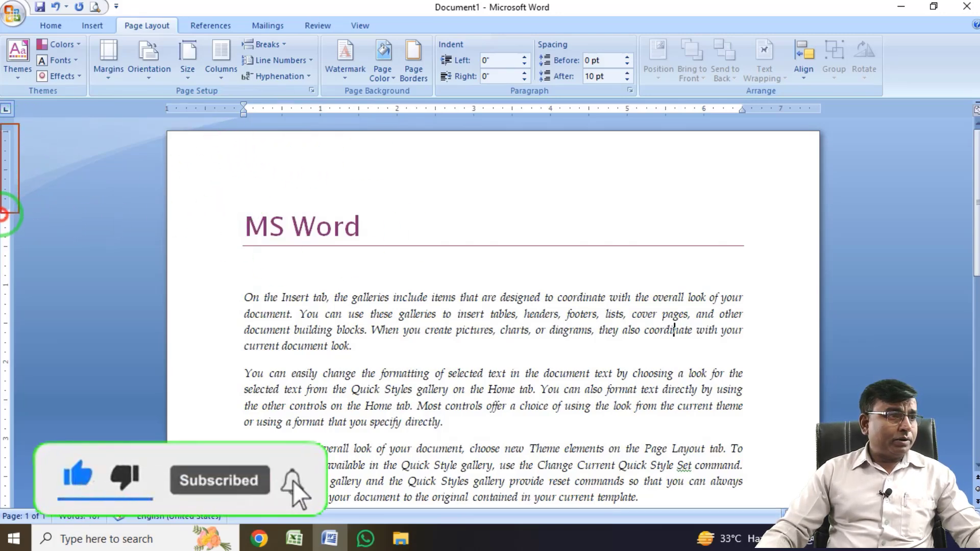
{"action": "left_click_drag", "start_coordinate": [159, 97], "coordinate": [251, 131]}
{"action": "left_click_drag", "start_coordinate": [743, 97], "coordinate": [830, 124]}
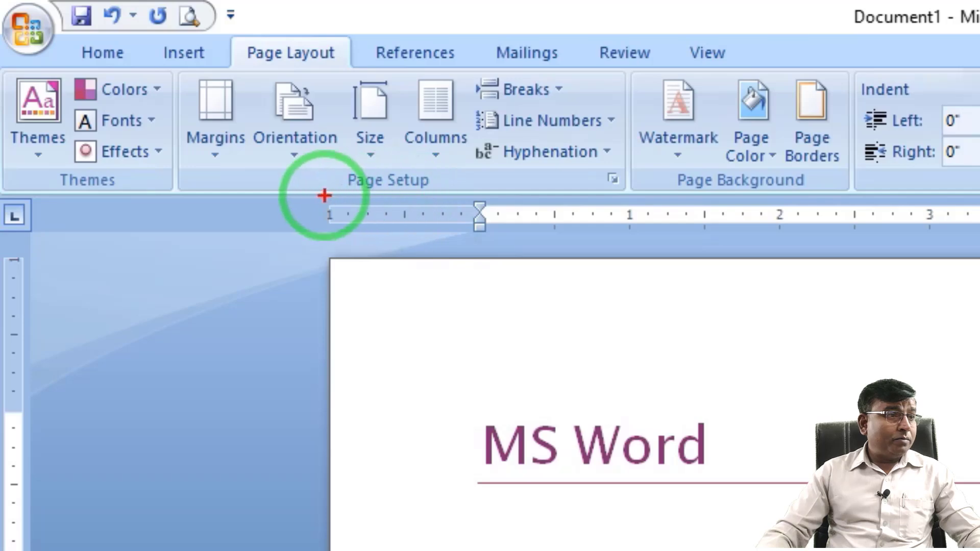
{"action": "left_click_drag", "start_coordinate": [324, 197], "coordinate": [471, 232]}
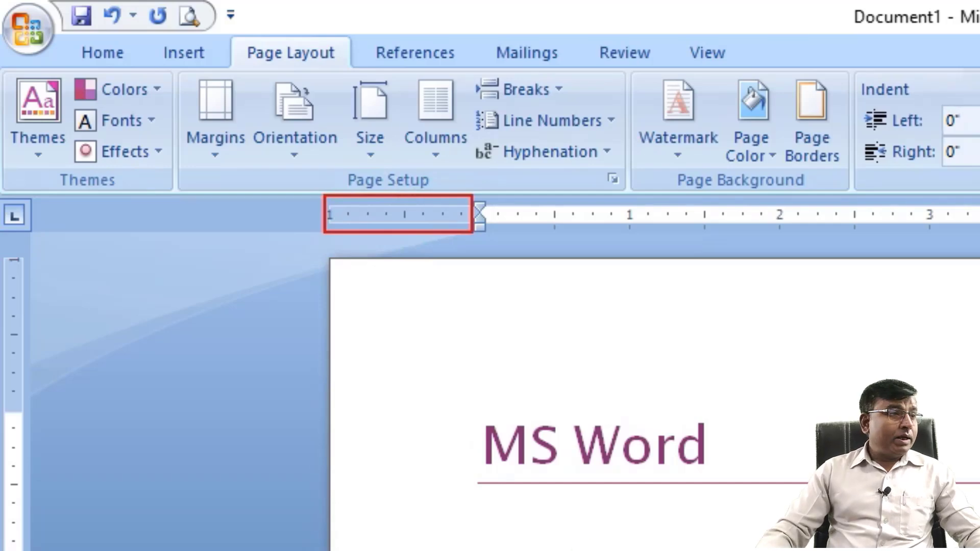
{"action": "left_click_drag", "start_coordinate": [3, 257], "coordinate": [35, 412]}
{"action": "mouse_move", "coordinate": [391, 298]}
{"action": "left_mouse_down"}
{"action": "mouse_move", "coordinate": [977, 354]}
{"action": "mouse_move", "coordinate": [978, 367]}
{"action": "left_mouse_up"}
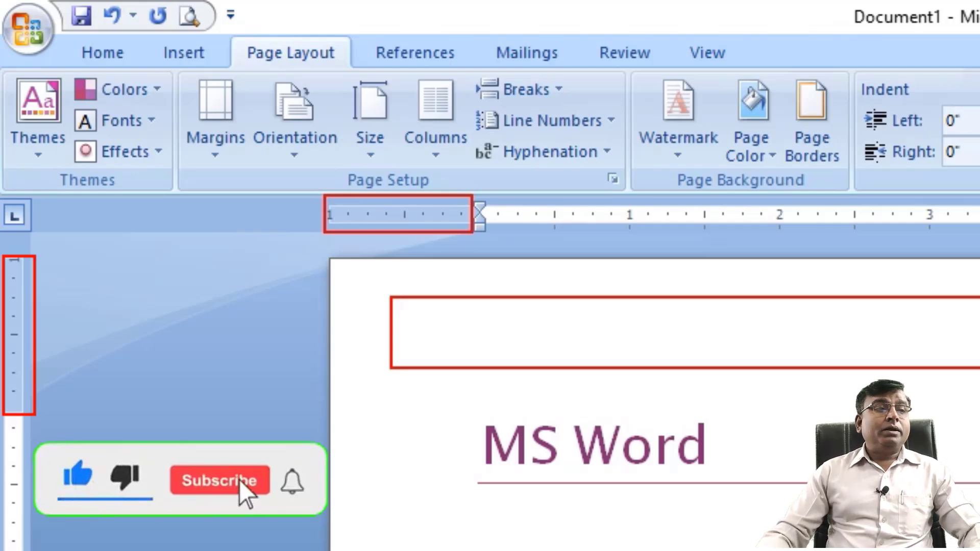
{"action": "key", "text": "e"}
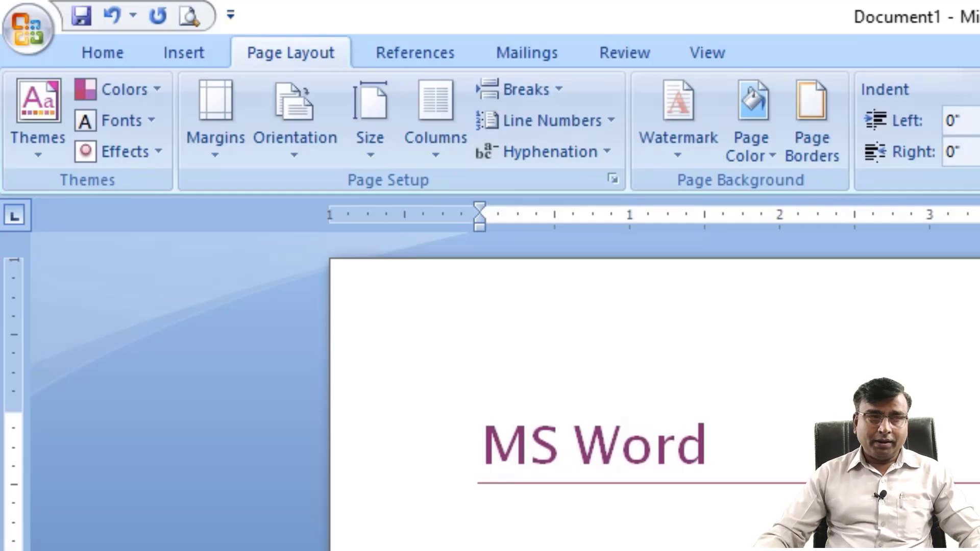
Review the margin presets and the Margins, Paper and Layout settings in the Page Setup dialog, and cancel the dialog.
{"action": "left_click", "coordinate": [218, 162]}
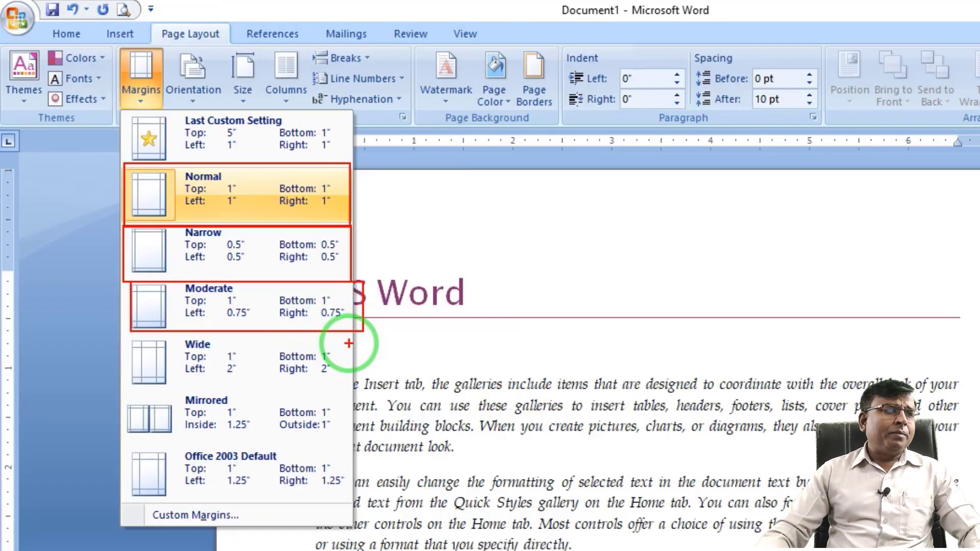
{"action": "left_click", "coordinate": [196, 204]}
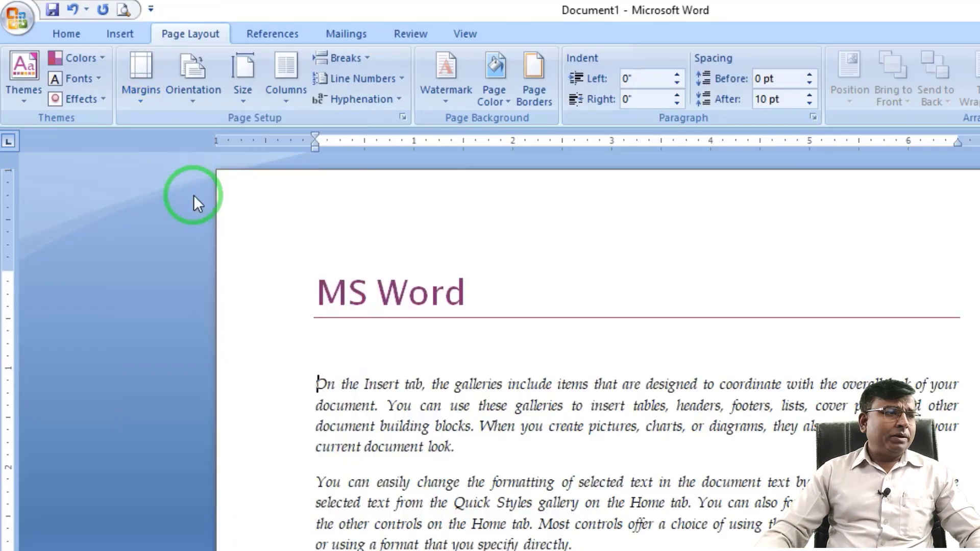
{"action": "left_click", "coordinate": [139, 103]}
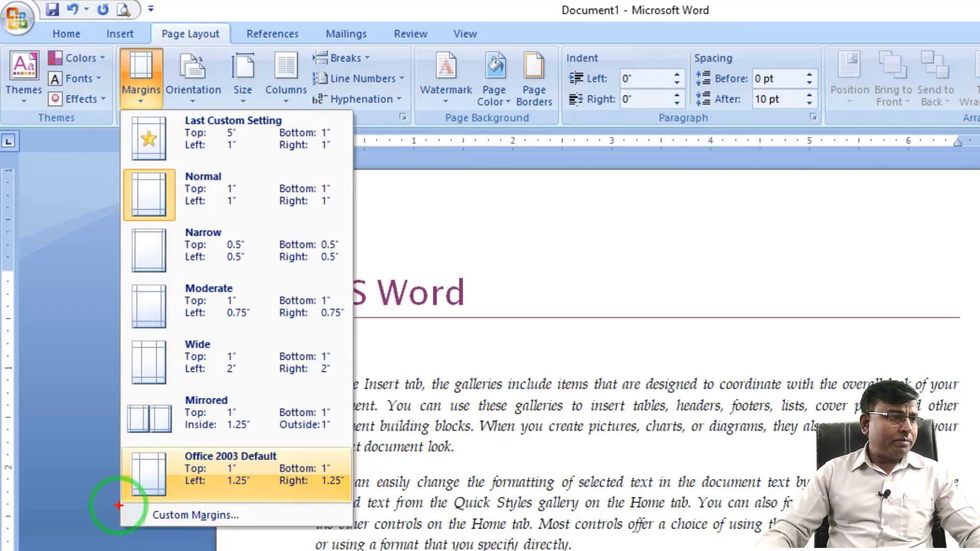
{"action": "left_click_drag", "start_coordinate": [121, 506], "coordinate": [361, 533]}
{"action": "key", "text": "Escape"}
{"action": "left_click", "coordinate": [184, 517]}
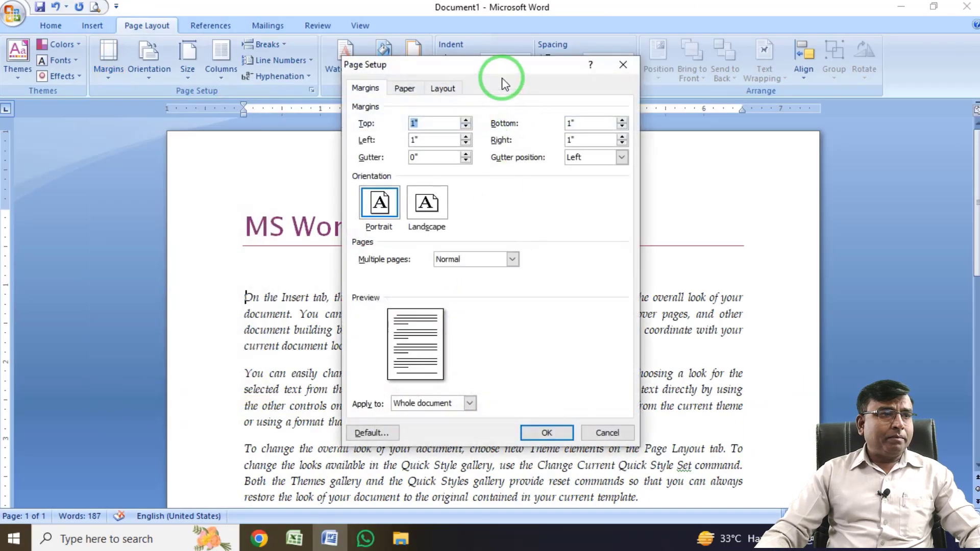
{"action": "left_click_drag", "start_coordinate": [502, 82], "coordinate": [425, 81]}
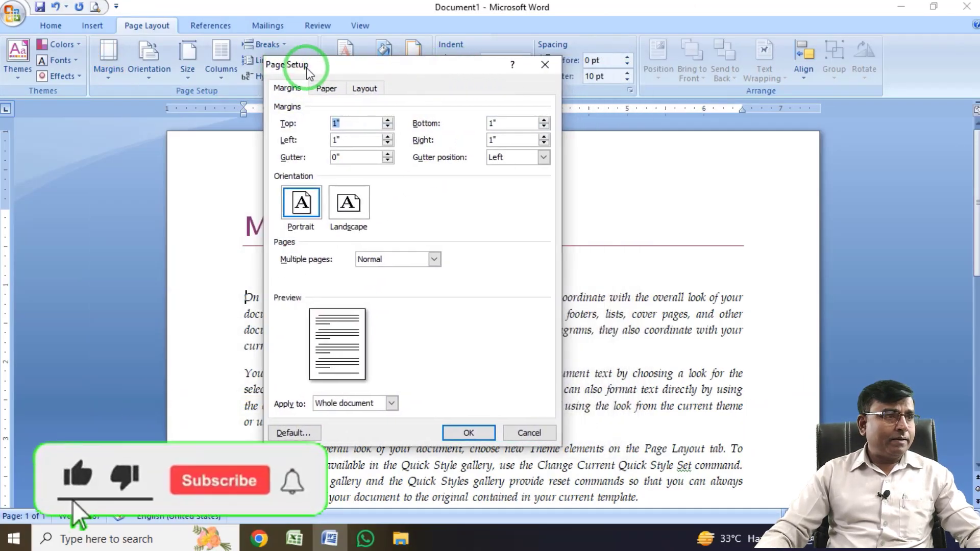
{"action": "left_click", "coordinate": [326, 88]}
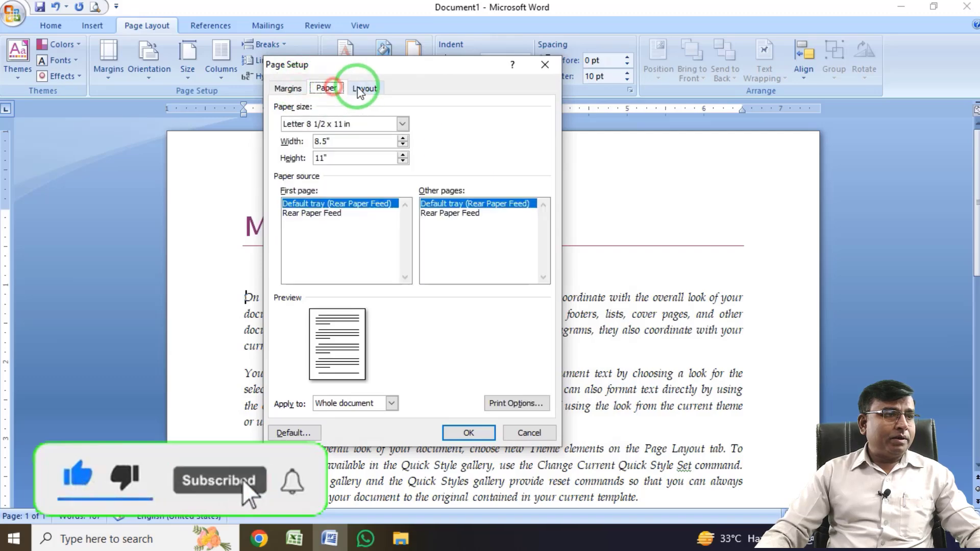
{"action": "left_click", "coordinate": [360, 89]}
{"action": "left_click", "coordinate": [287, 88]}
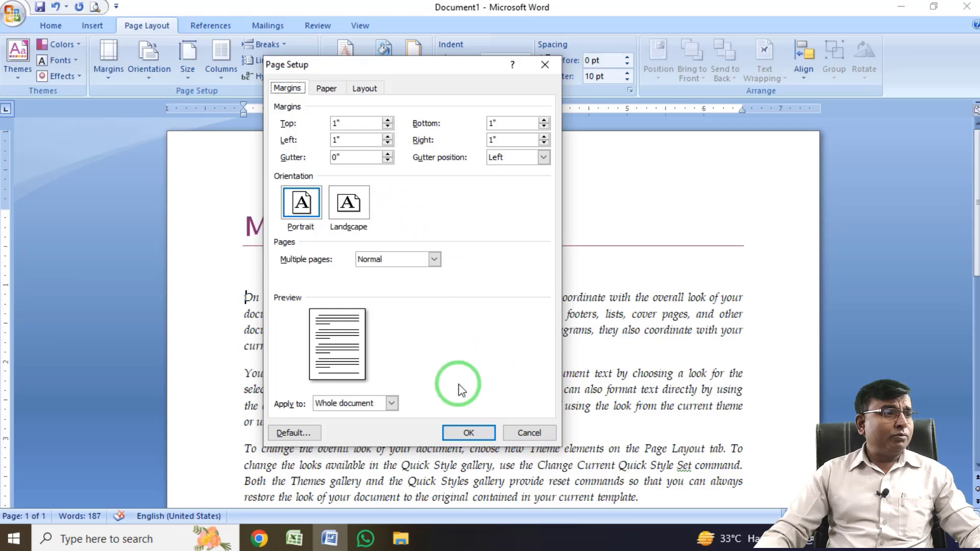
{"action": "left_click", "coordinate": [535, 434]}
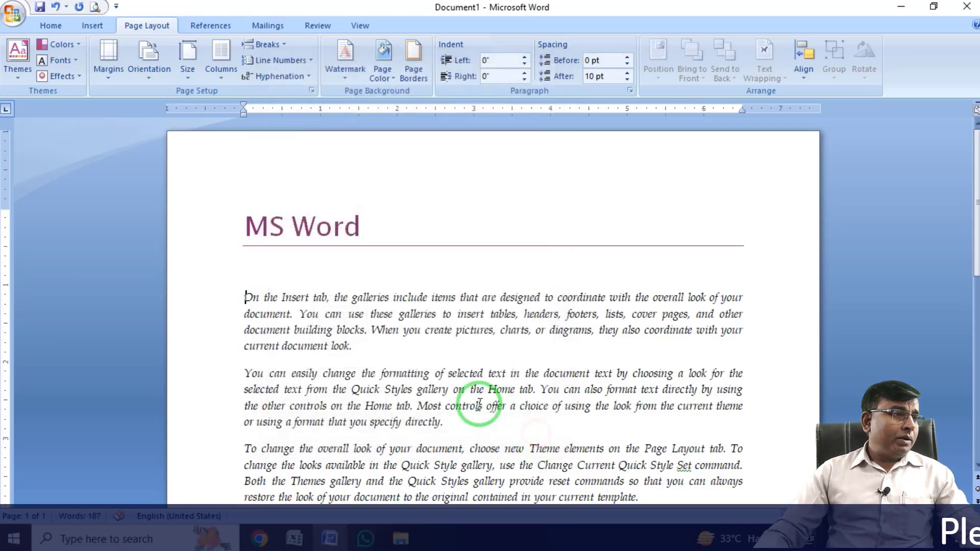
Compare the Normal margin preset with the page's left, right, top and bottom margins shown on the rulers.
{"action": "left_click", "coordinate": [109, 74]}
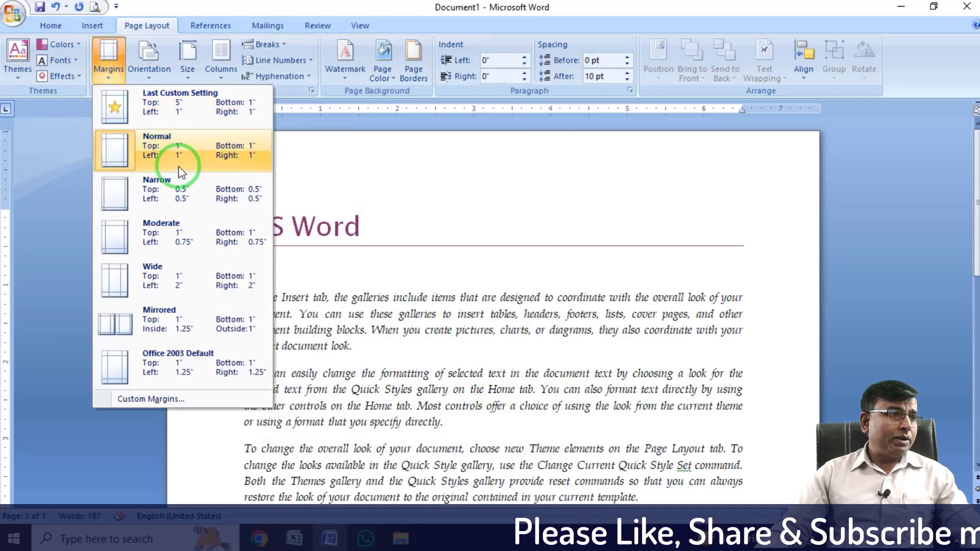
{"action": "left_click", "coordinate": [445, 178]}
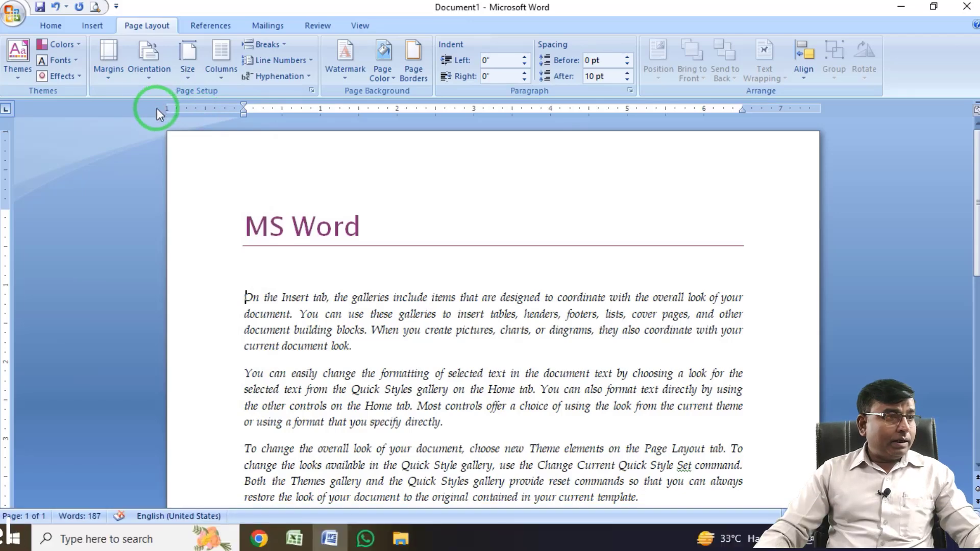
{"action": "key", "text": "ctrl+2"}
{"action": "left_click_drag", "start_coordinate": [166, 98], "coordinate": [243, 123]}
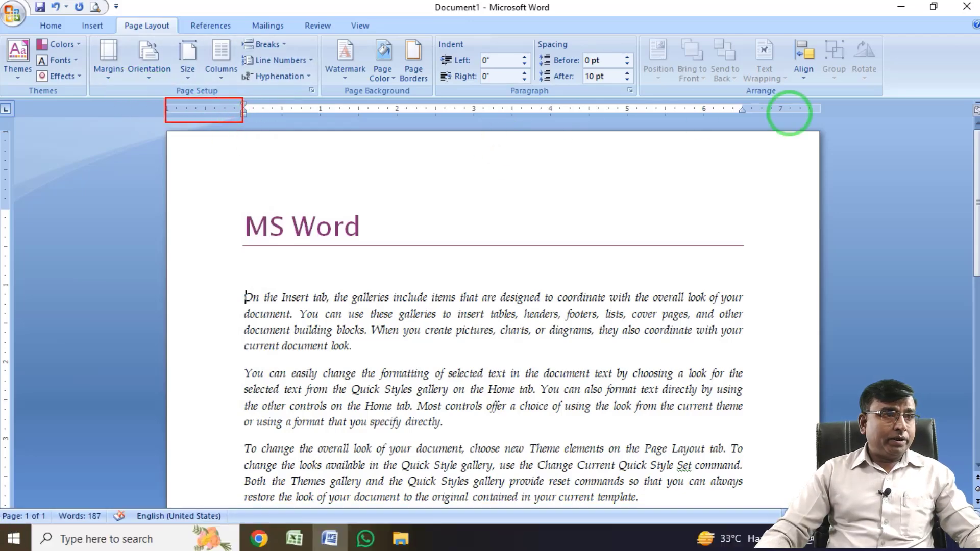
{"action": "left_click_drag", "start_coordinate": [771, 110], "coordinate": [834, 124]}
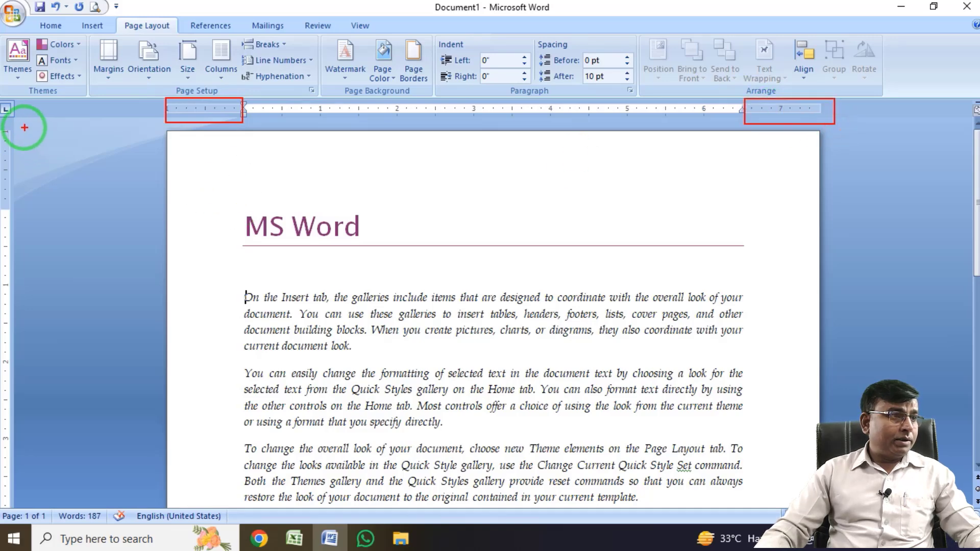
{"action": "left_click_drag", "start_coordinate": [23, 127], "coordinate": [1, 215]}
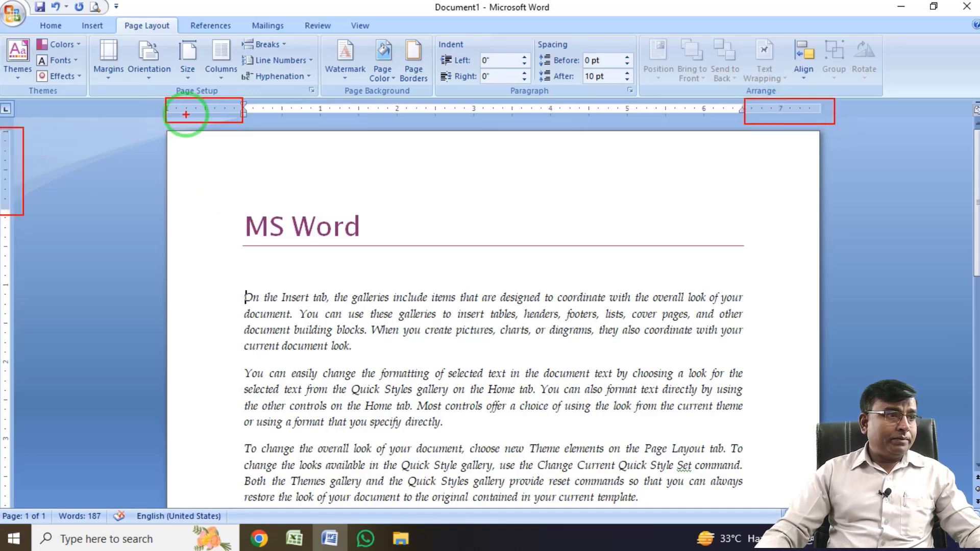
{"action": "mouse_move", "coordinate": [167, 131]}
{"action": "left_mouse_down"}
{"action": "mouse_move", "coordinate": [236, 122]}
{"action": "mouse_move", "coordinate": [239, 143]}
{"action": "left_mouse_up"}
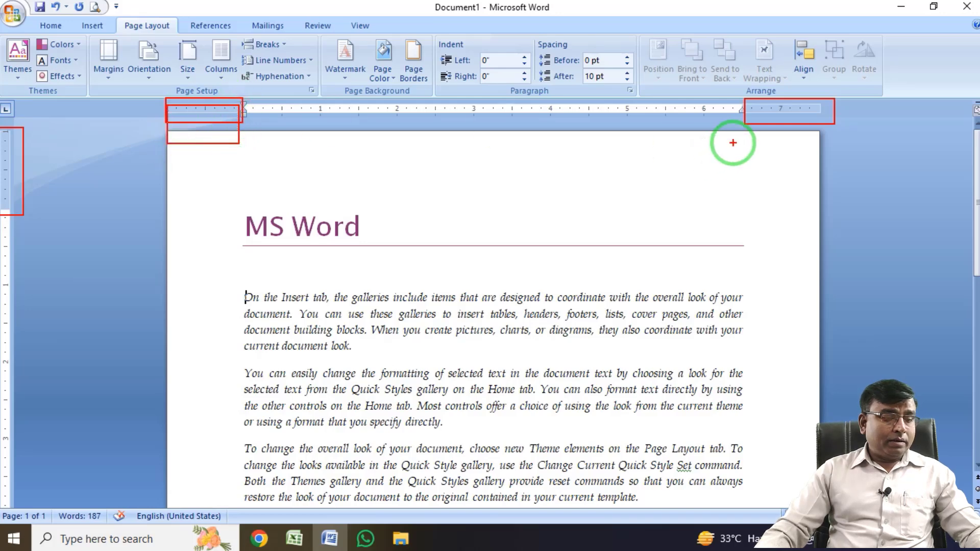
{"action": "left_click_drag", "start_coordinate": [776, 135], "coordinate": [820, 120]}
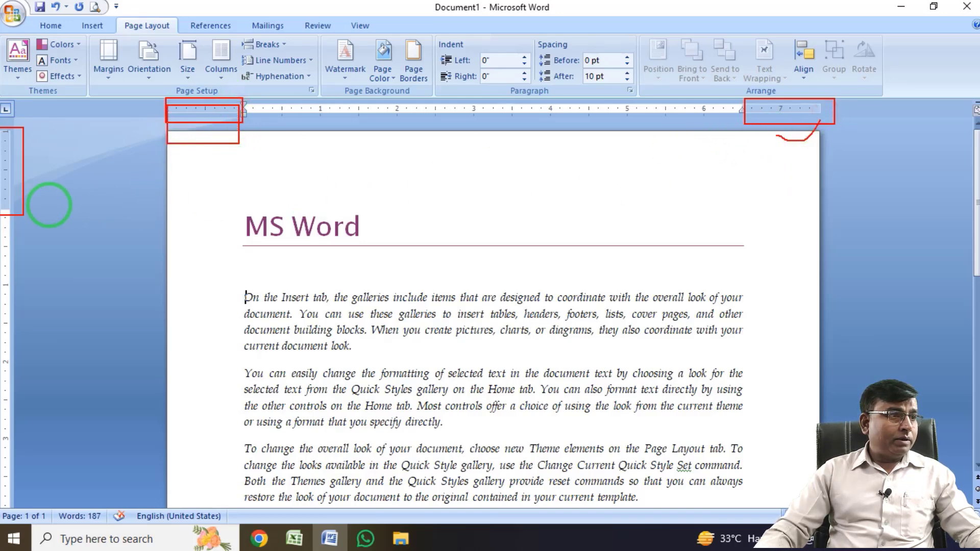
{"action": "left_click_drag", "start_coordinate": [40, 209], "coordinate": [100, 173]}
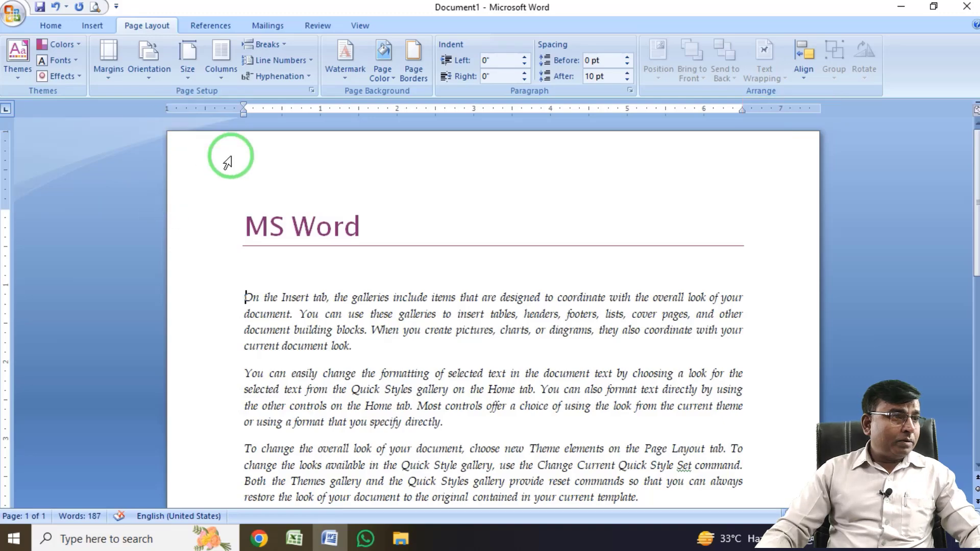
{"action": "scroll", "coordinate": [361, 245], "scroll_direction": "down", "scroll_amount": 10}
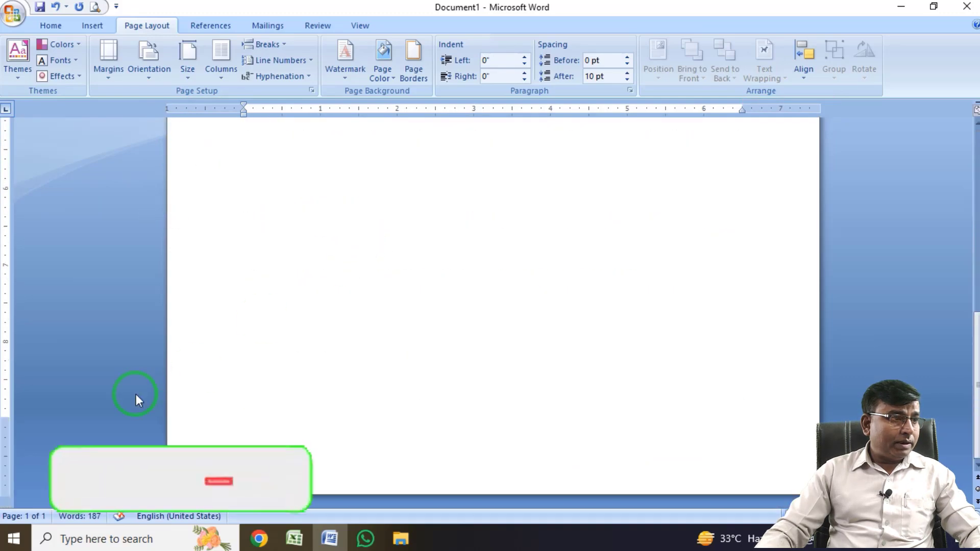
{"action": "mouse_move", "coordinate": [1, 406]}
{"action": "left_mouse_down"}
{"action": "mouse_move", "coordinate": [4, 492]}
{"action": "mouse_move", "coordinate": [30, 495]}
{"action": "left_mouse_up"}
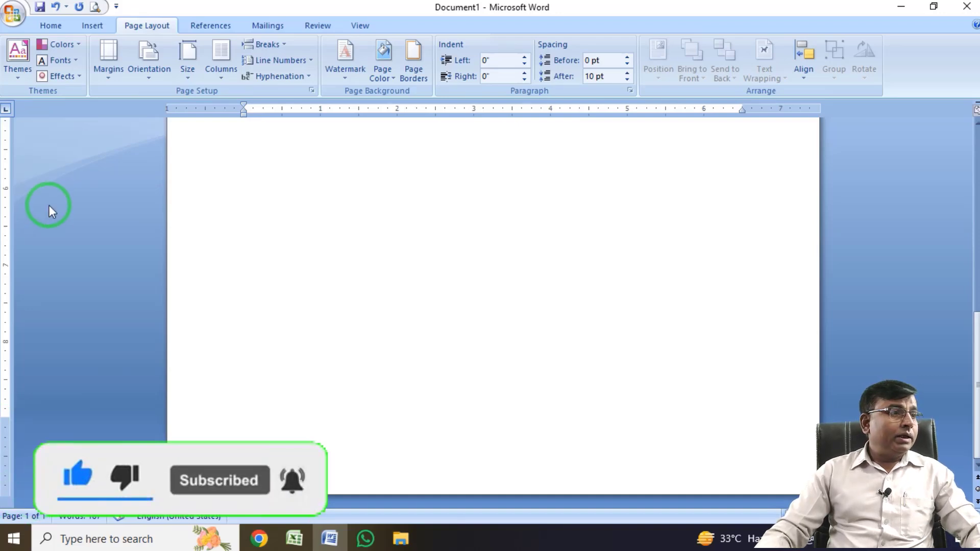
{"action": "scroll", "coordinate": [164, 247], "scroll_direction": "up", "scroll_amount": 10}
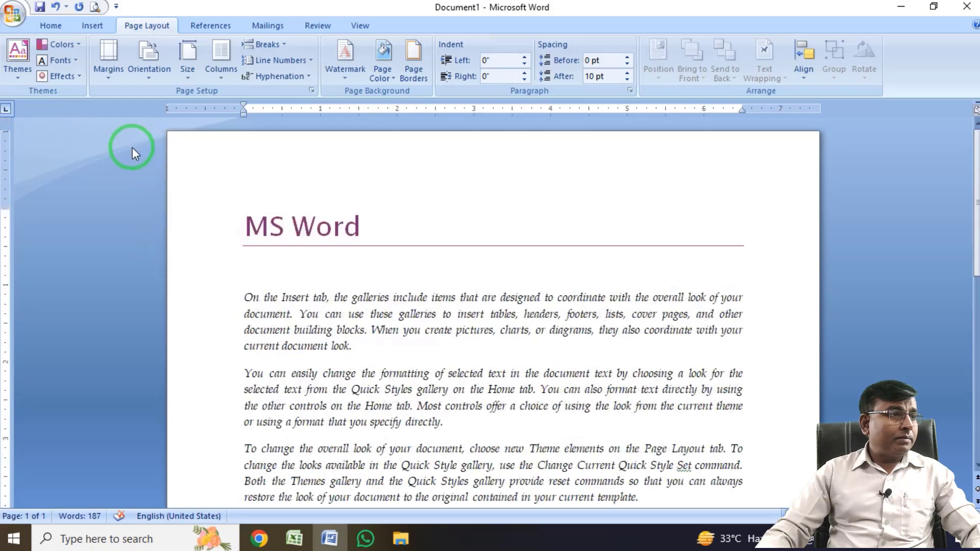
Review the custom margin settings and the Left and Top gutter position choices in Page Setup, and close the dialog.
{"action": "left_click", "coordinate": [112, 76]}
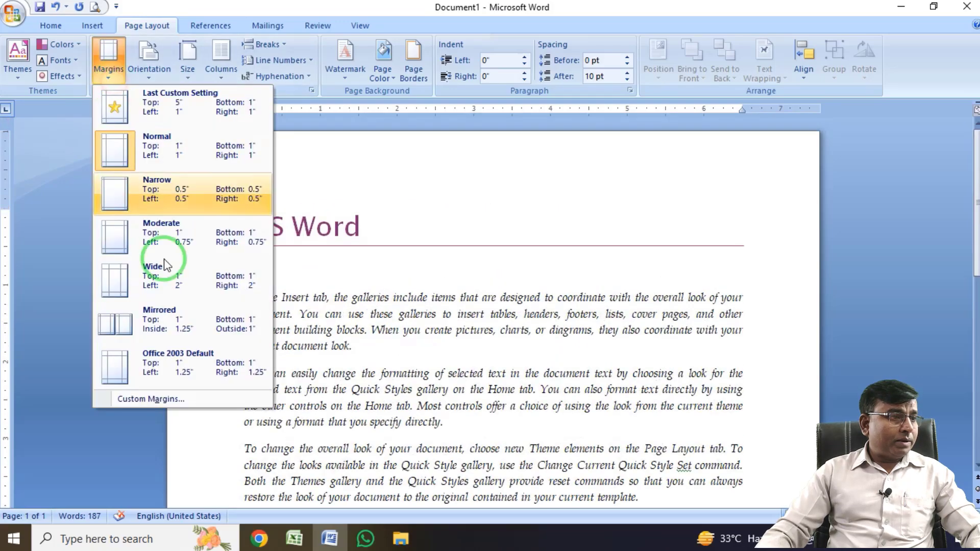
{"action": "left_click", "coordinate": [171, 403]}
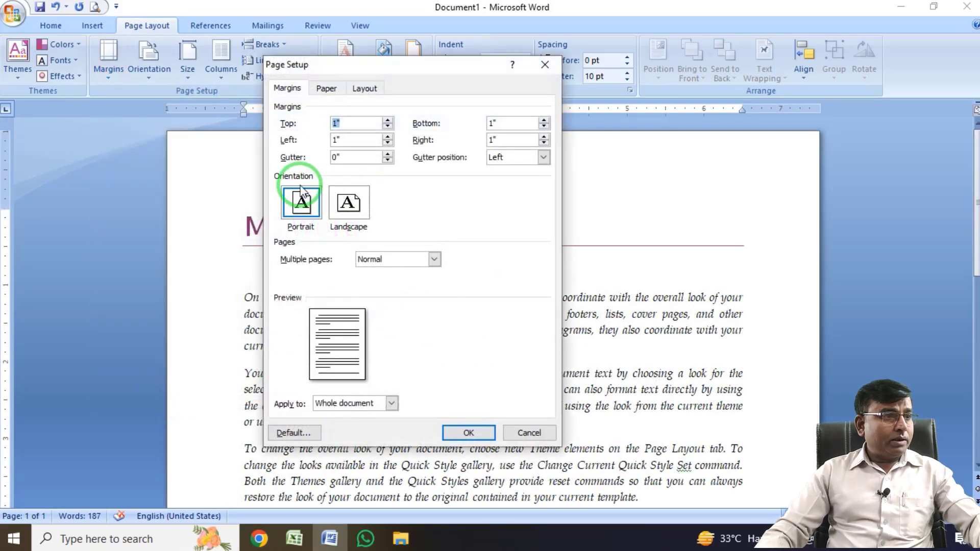
{"action": "key", "text": "ctrl+2"}
{"action": "left_click_drag", "start_coordinate": [278, 148], "coordinate": [315, 173]}
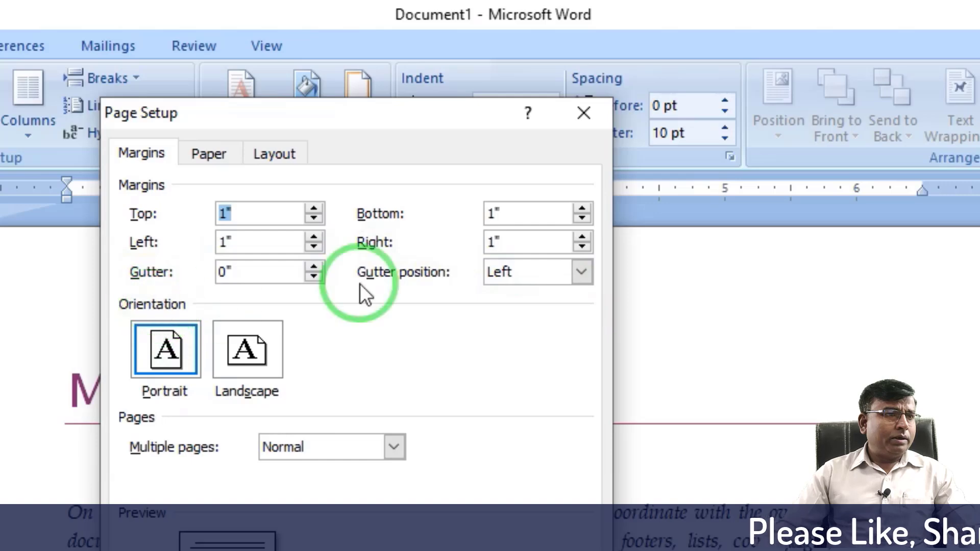
{"action": "left_click", "coordinate": [584, 273]}
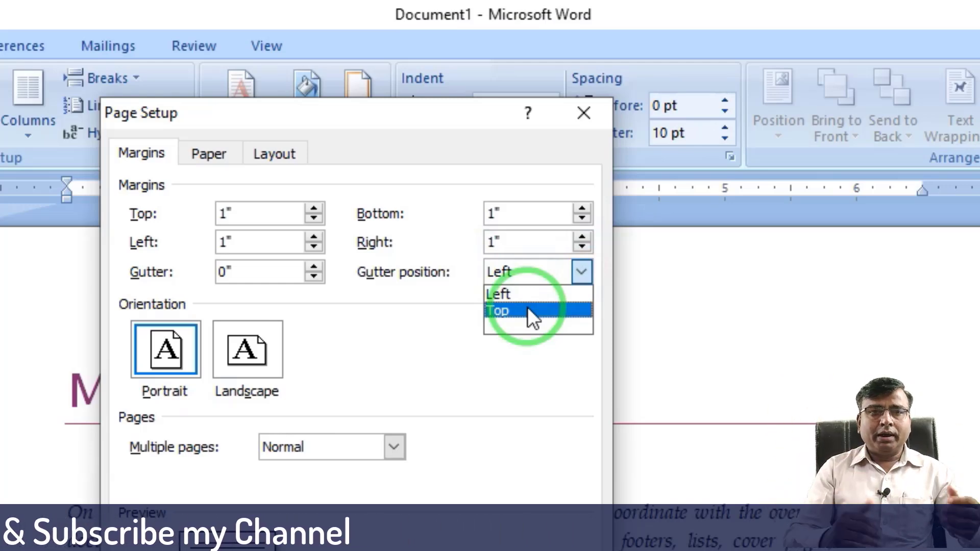
{"action": "left_click", "coordinate": [154, 280]}
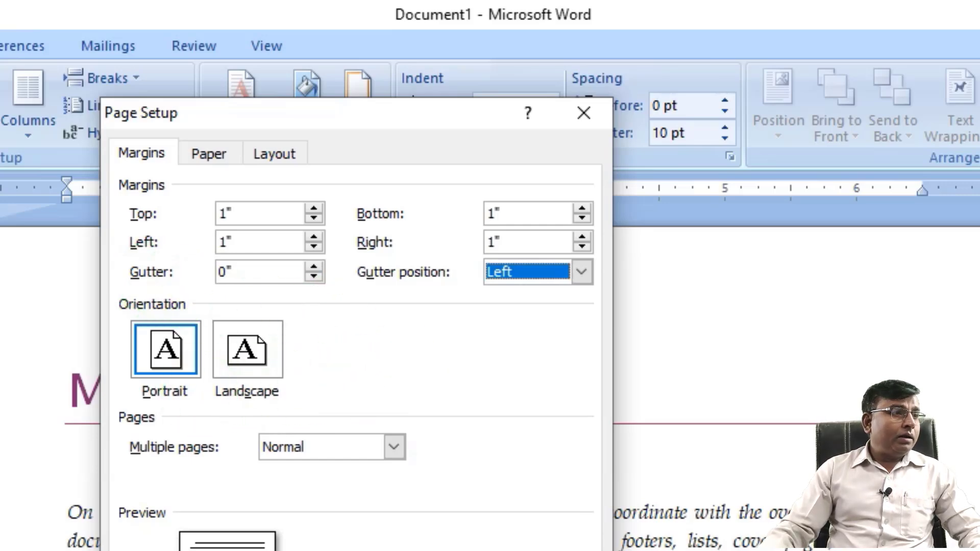
{"action": "key", "text": "Escape"}
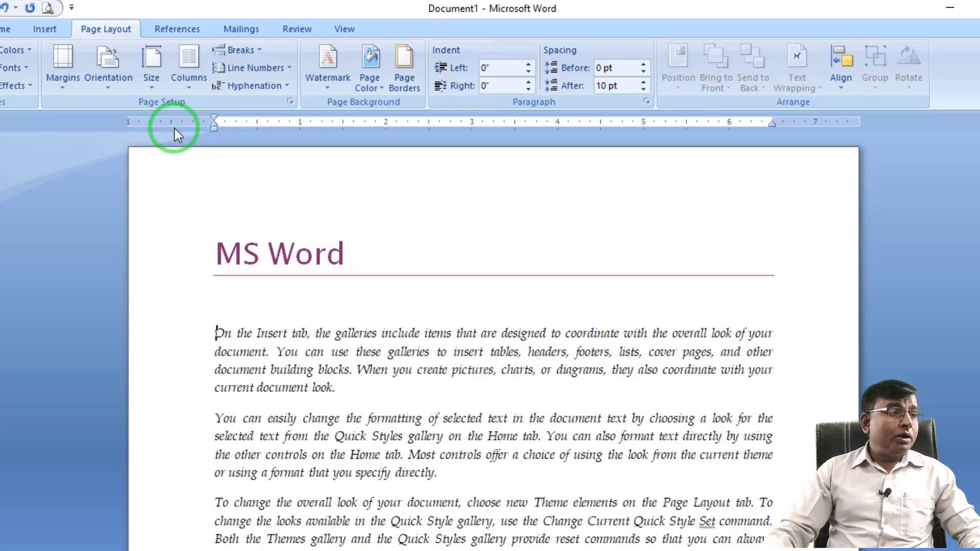
Switch the page orientation to Landscape, look over the whole page, and restore Portrait.
{"action": "left_click", "coordinate": [106, 90]}
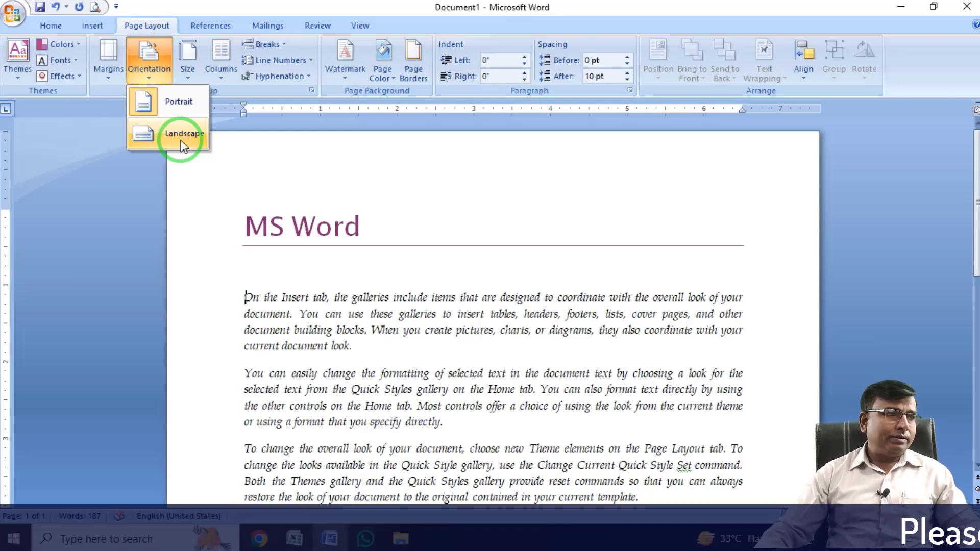
{"action": "left_click", "coordinate": [258, 171]}
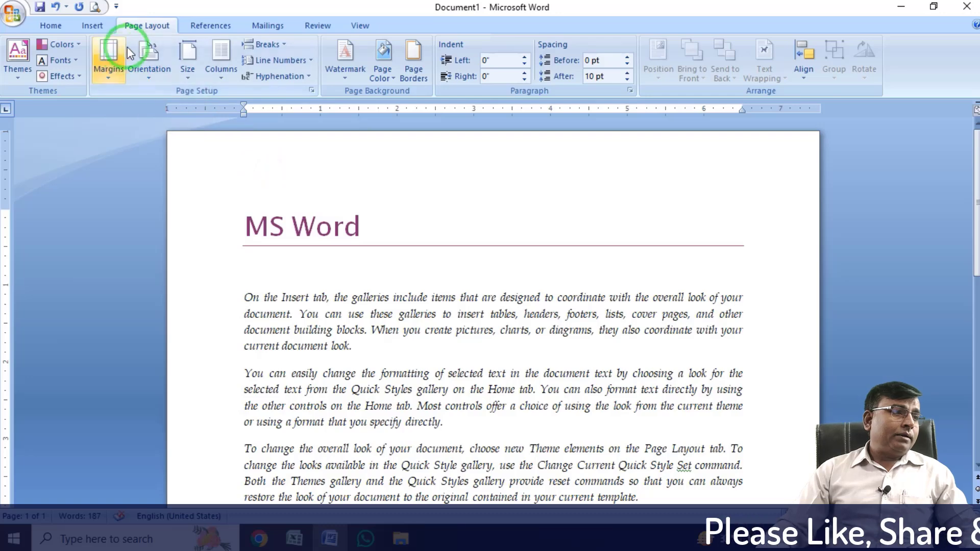
{"action": "left_click", "coordinate": [152, 78]}
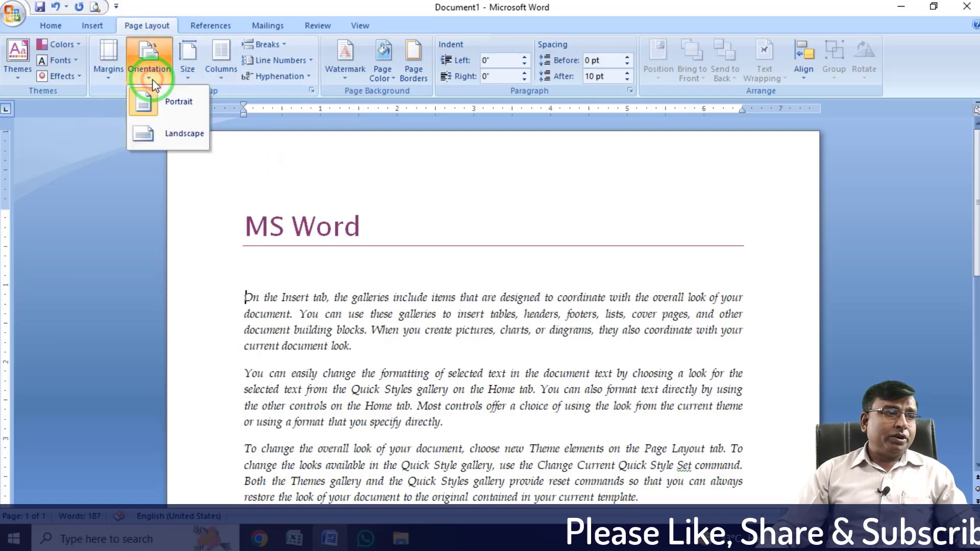
{"action": "left_click", "coordinate": [176, 146]}
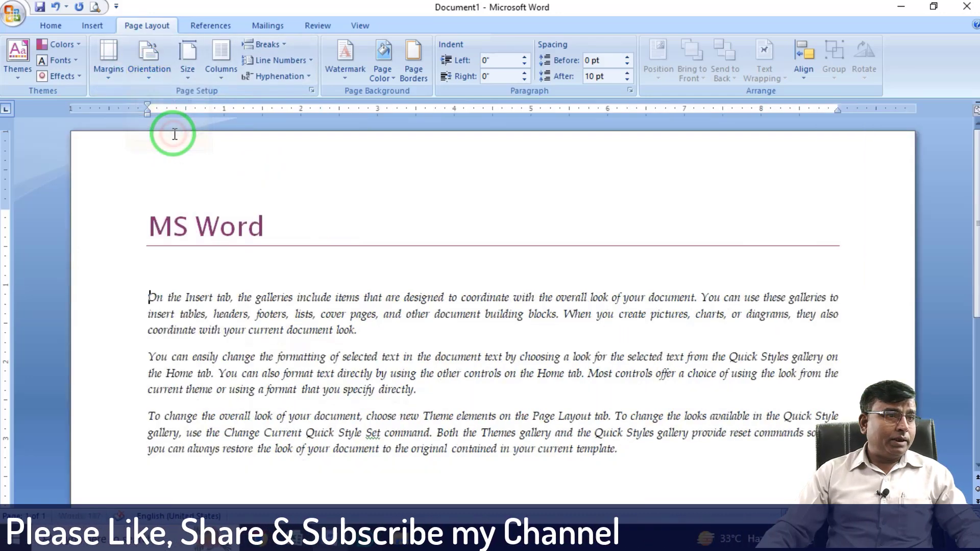
{"action": "scroll", "coordinate": [464, 258], "scroll_direction": "down", "scroll_amount": 5}
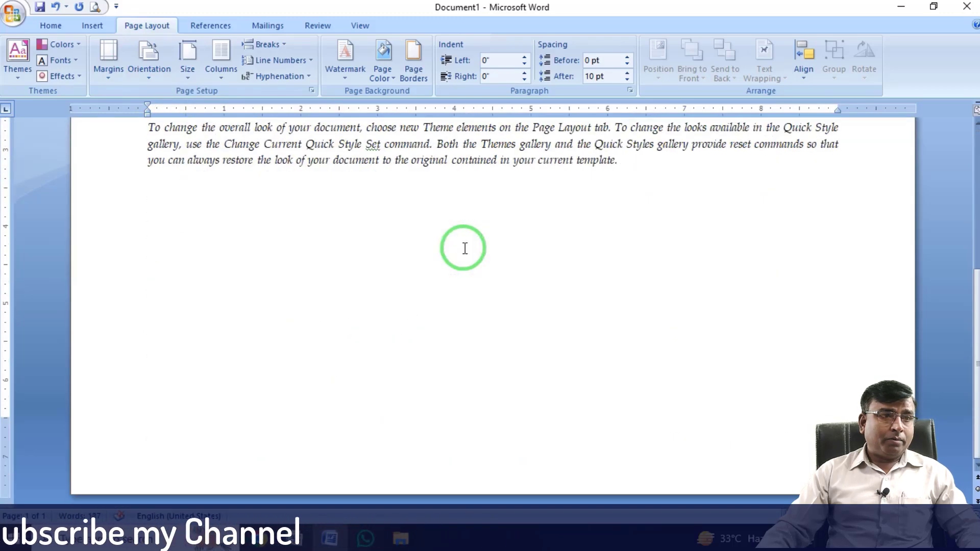
{"action": "scroll", "coordinate": [463, 249], "scroll_direction": "up", "scroll_amount": 4}
{"action": "scroll", "coordinate": [462, 250], "scroll_direction": "up", "scroll_amount": 1}
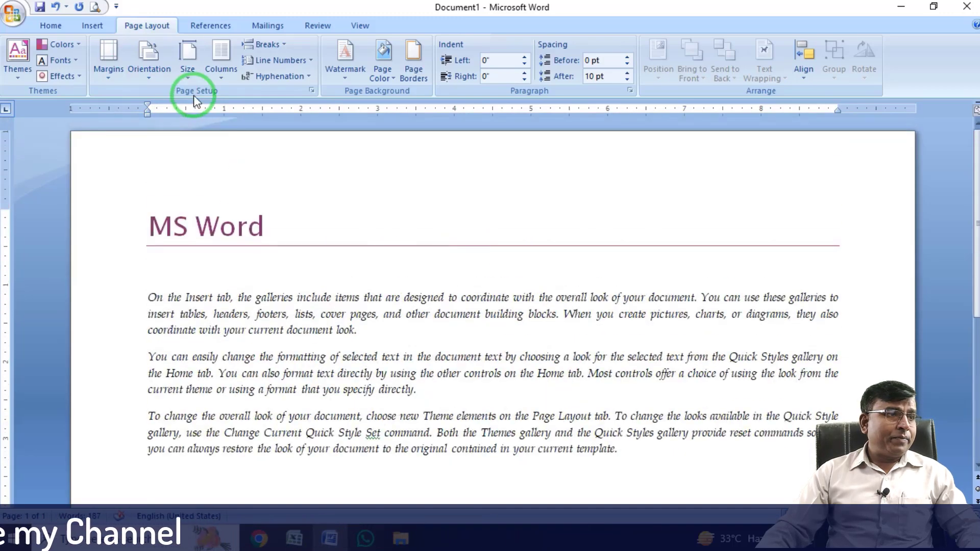
{"action": "left_click", "coordinate": [151, 76]}
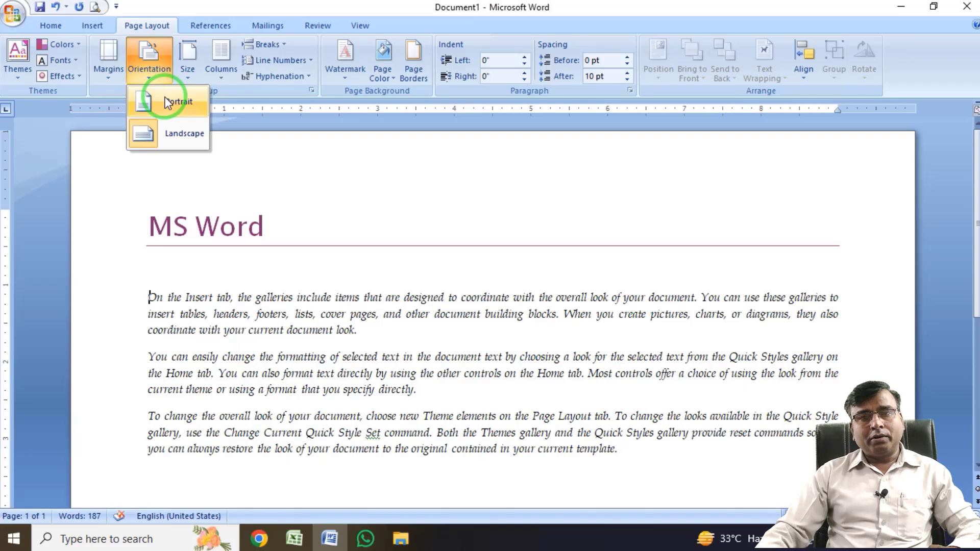
{"action": "left_click", "coordinate": [167, 102]}
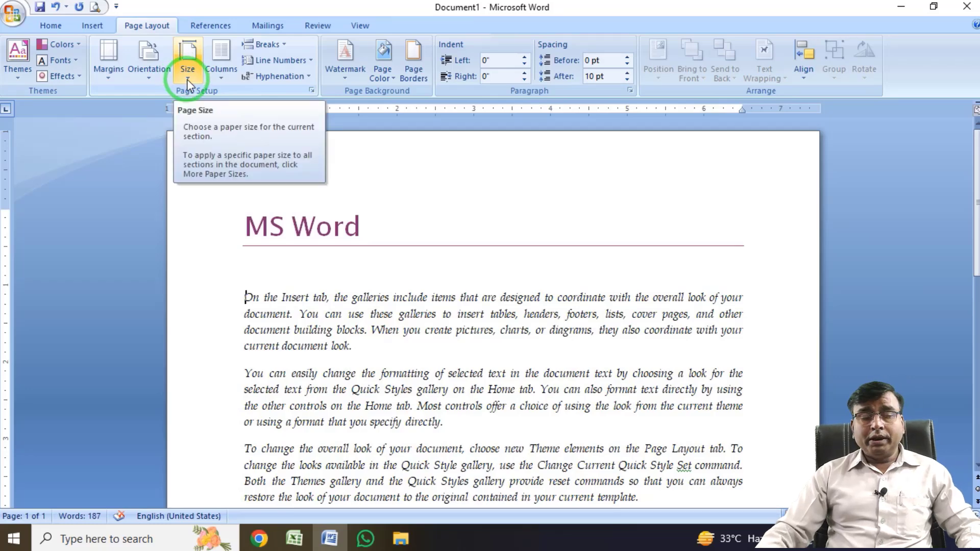
Review the preset paper sizes and their dimensions, including A4, A5, B5, envelope and Letter.
{"action": "left_click", "coordinate": [187, 78]}
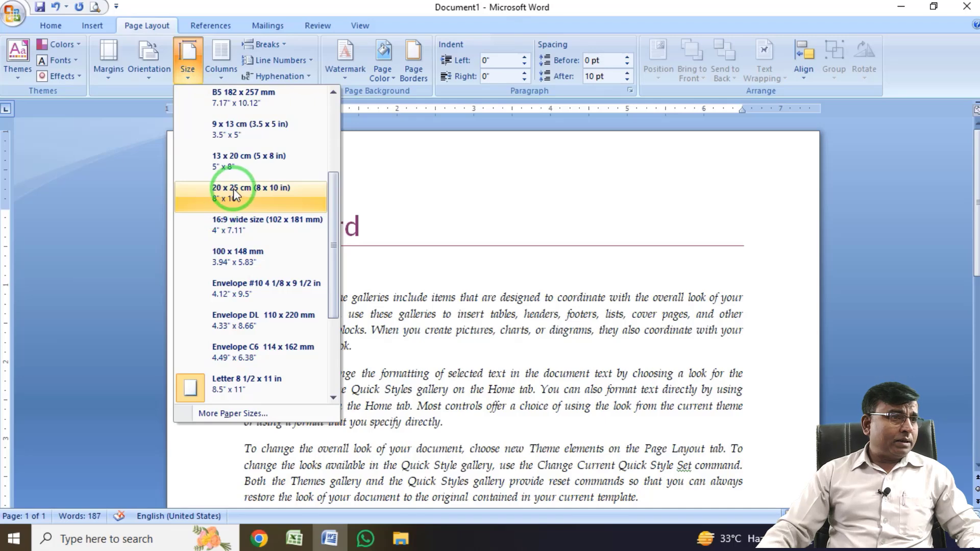
{"action": "scroll", "coordinate": [217, 190], "scroll_direction": "down", "scroll_amount": 2}
{"action": "scroll", "coordinate": [225, 194], "scroll_direction": "up", "scroll_amount": 4}
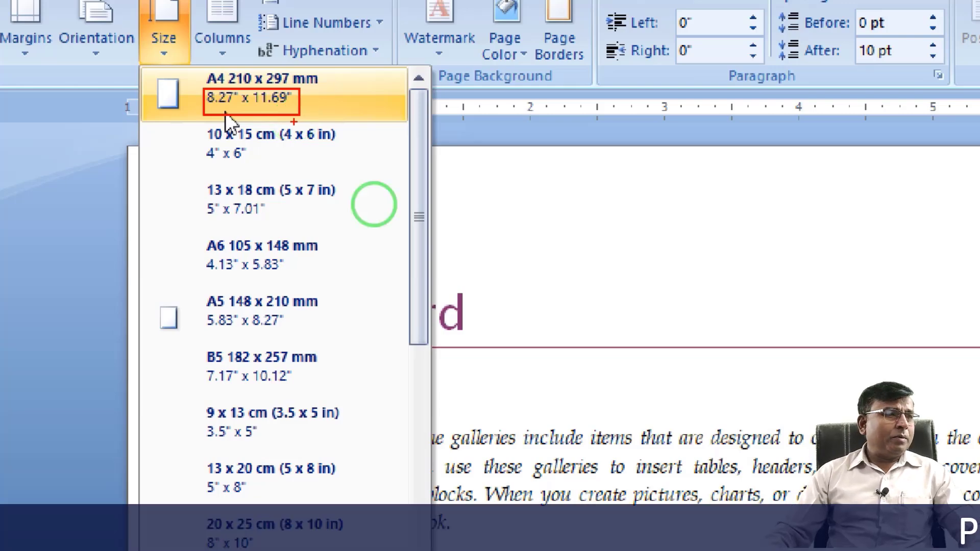
{"action": "key", "text": "Escape"}
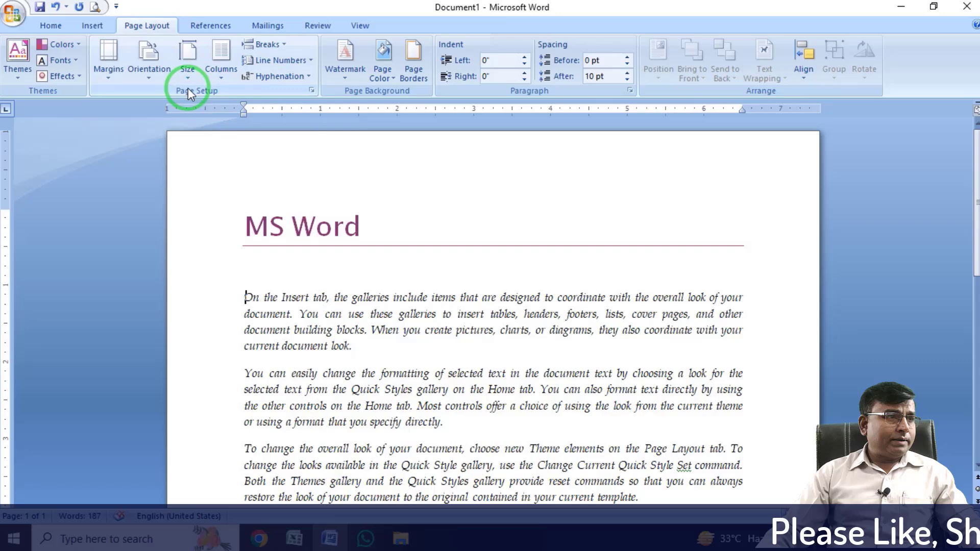
{"action": "left_click", "coordinate": [186, 82]}
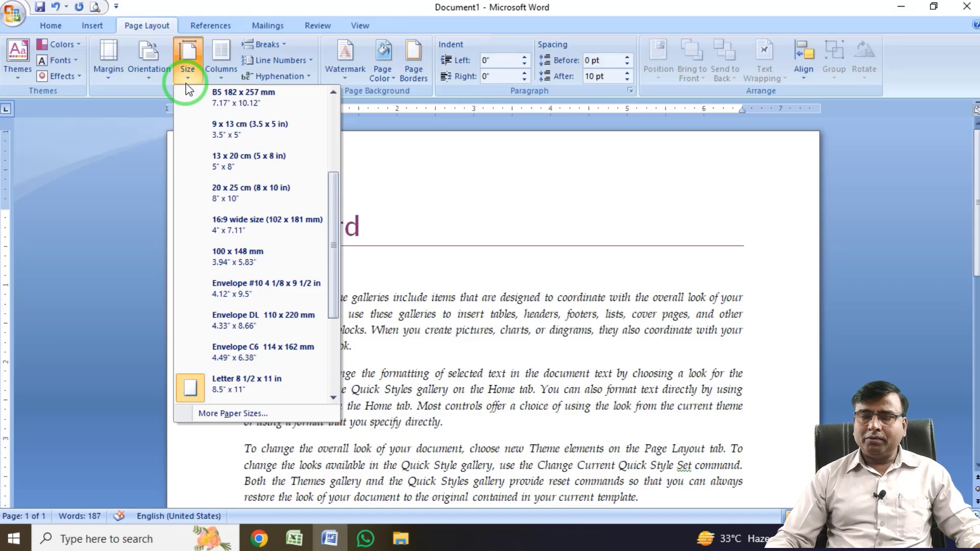
{"action": "scroll", "coordinate": [273, 253], "scroll_direction": "up", "scroll_amount": 3}
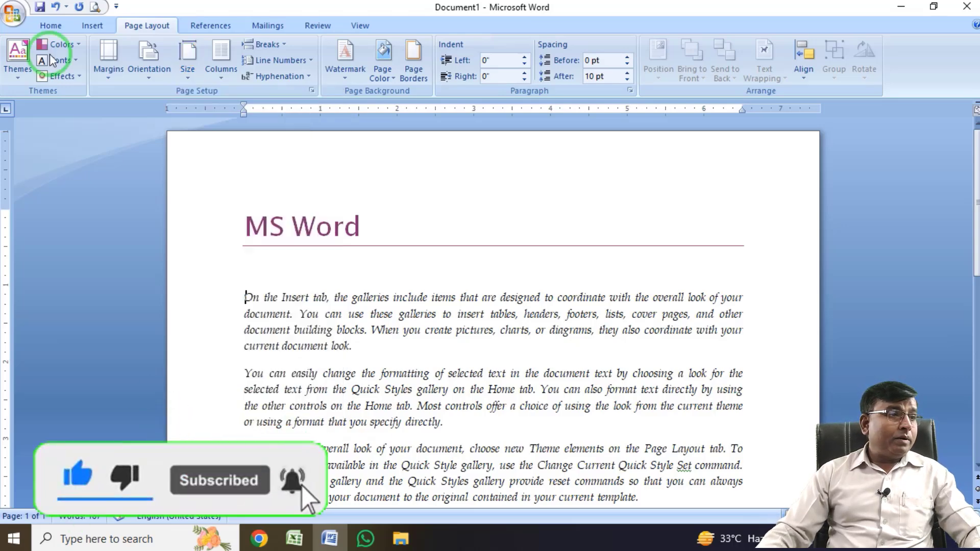
Open More Paper Sizes, review the Margins and Paper settings in Page Setup, and cancel the dialog.
{"action": "left_click", "coordinate": [188, 71]}
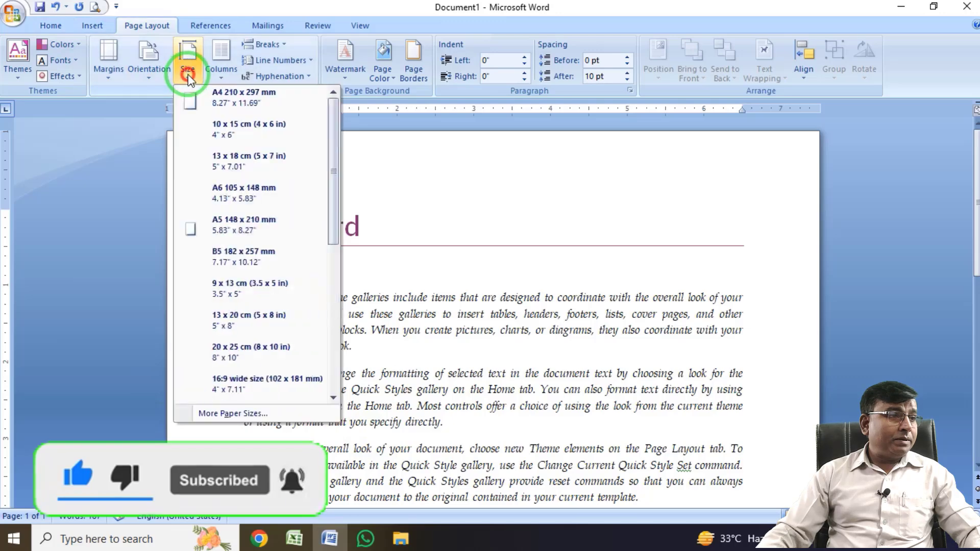
{"action": "scroll", "coordinate": [234, 357], "scroll_direction": "down", "scroll_amount": 2}
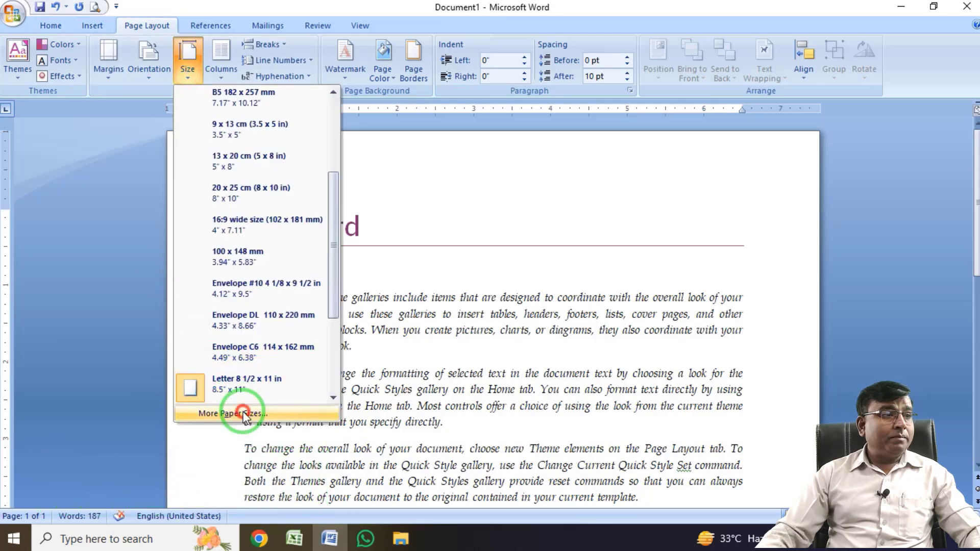
{"action": "left_click", "coordinate": [244, 414]}
{"action": "left_click", "coordinate": [288, 89]}
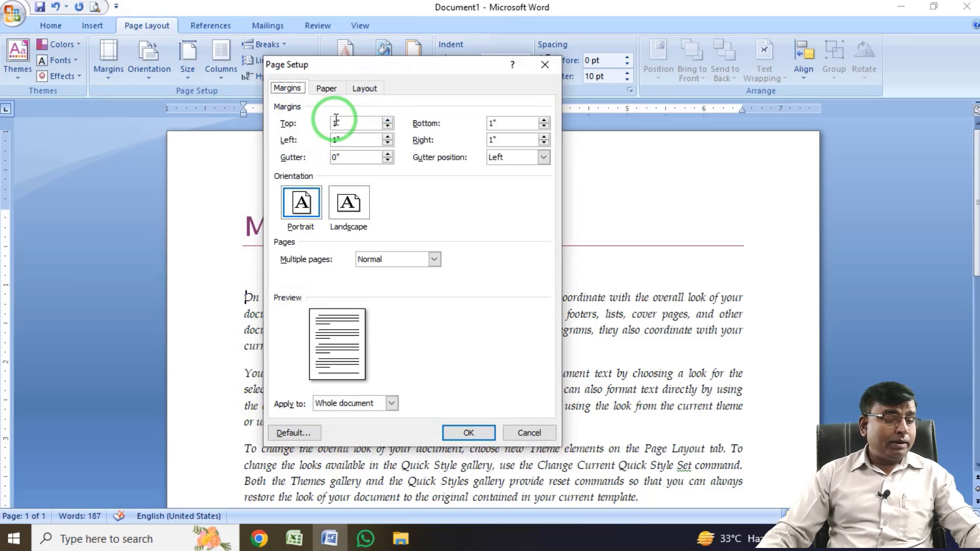
{"action": "left_click_drag", "start_coordinate": [333, 120], "coordinate": [528, 154]}
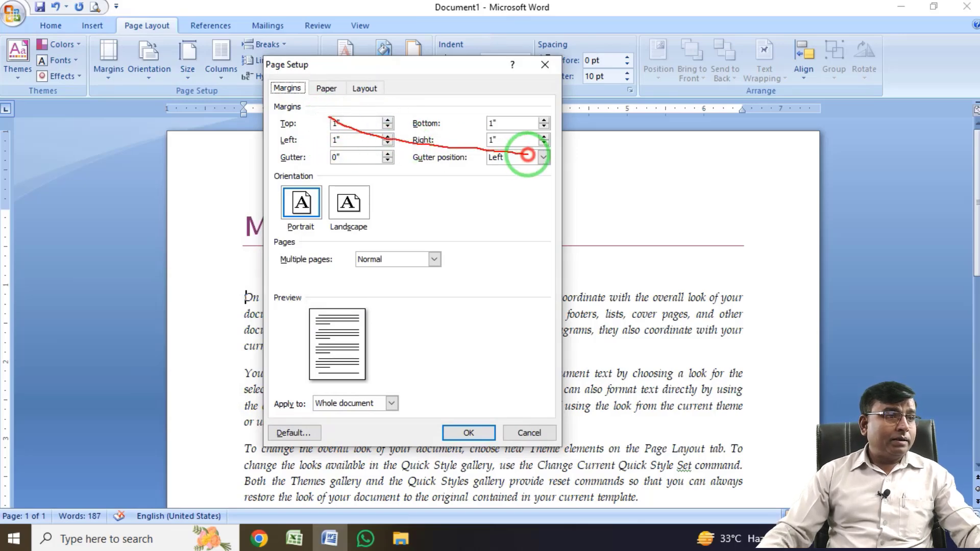
{"action": "left_click", "coordinate": [327, 89]}
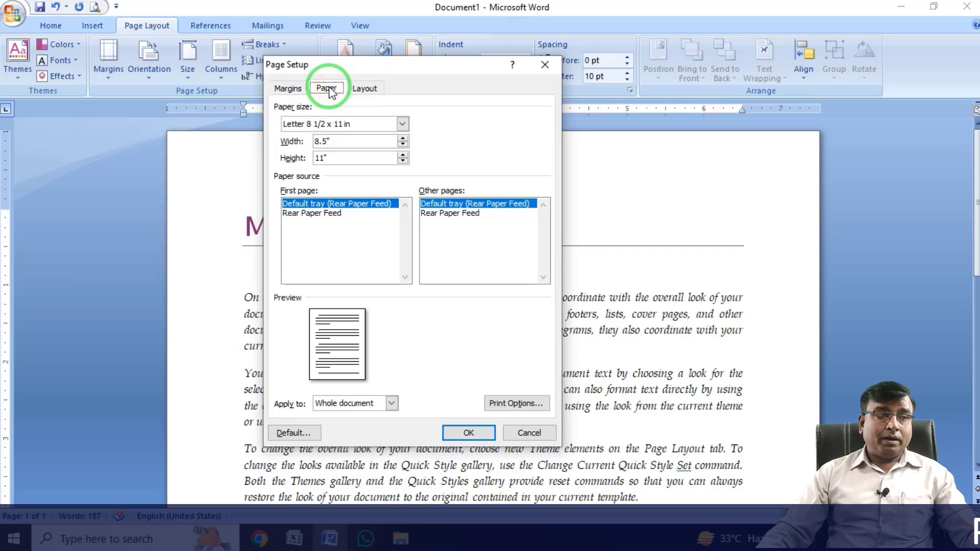
{"action": "key", "text": "Escape"}
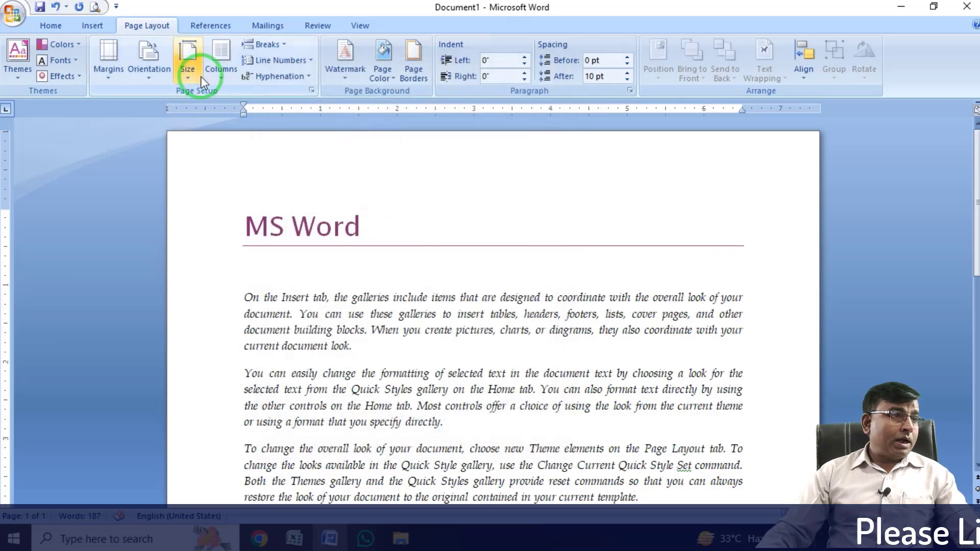
Set a custom paper size with a width of 7.5 and a height of 10 inches, and look over the resized page.
{"action": "left_click", "coordinate": [197, 77]}
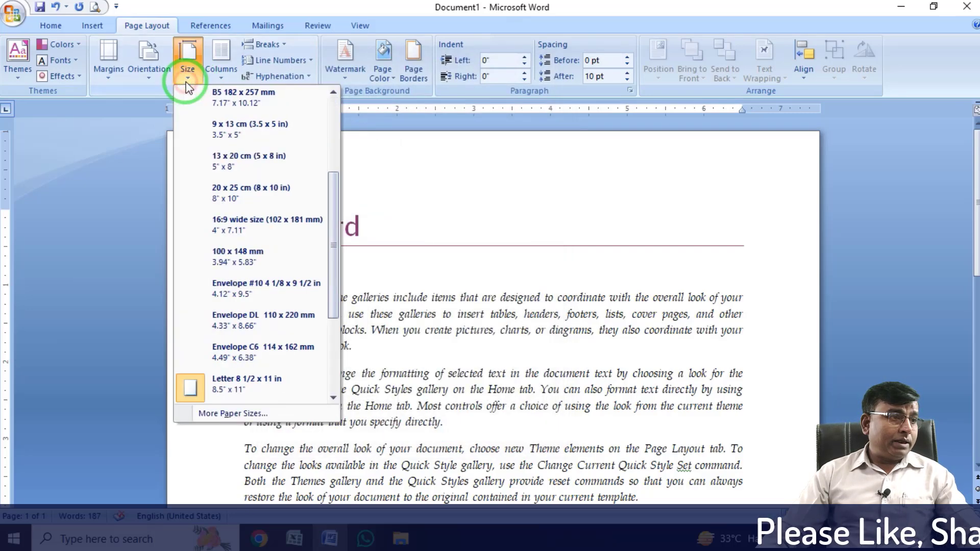
{"action": "left_click", "coordinate": [231, 414]}
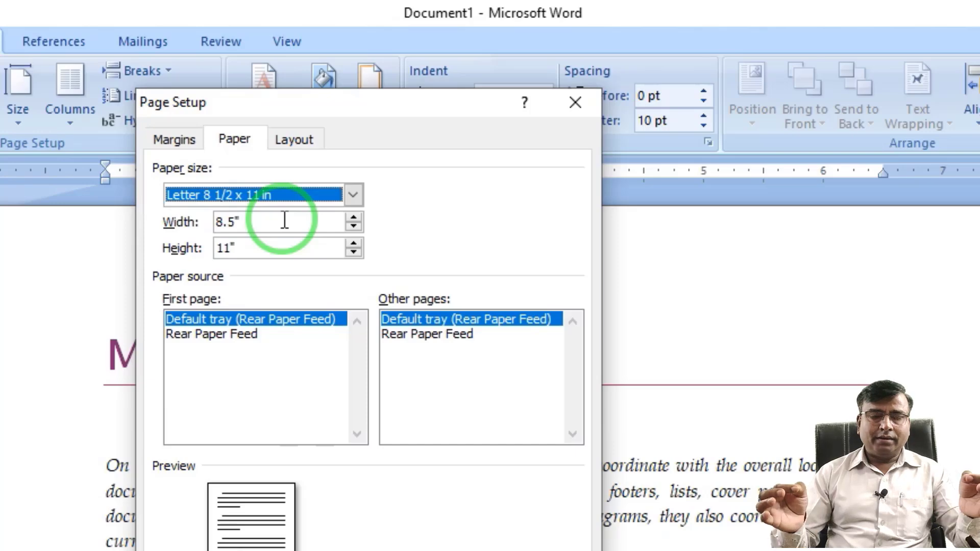
{"action": "left_click_drag", "start_coordinate": [283, 220], "coordinate": [184, 234]}
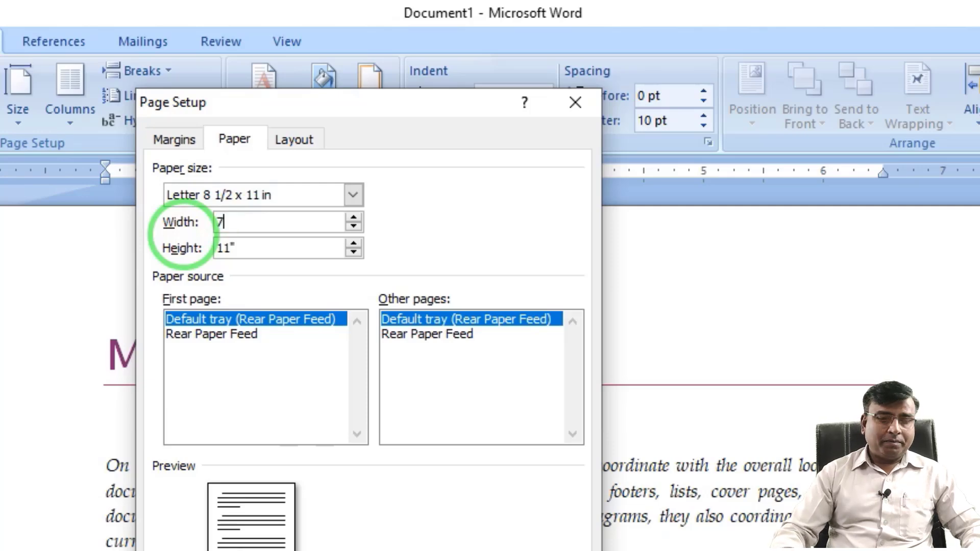
{"action": "type", "text": "7.5"}
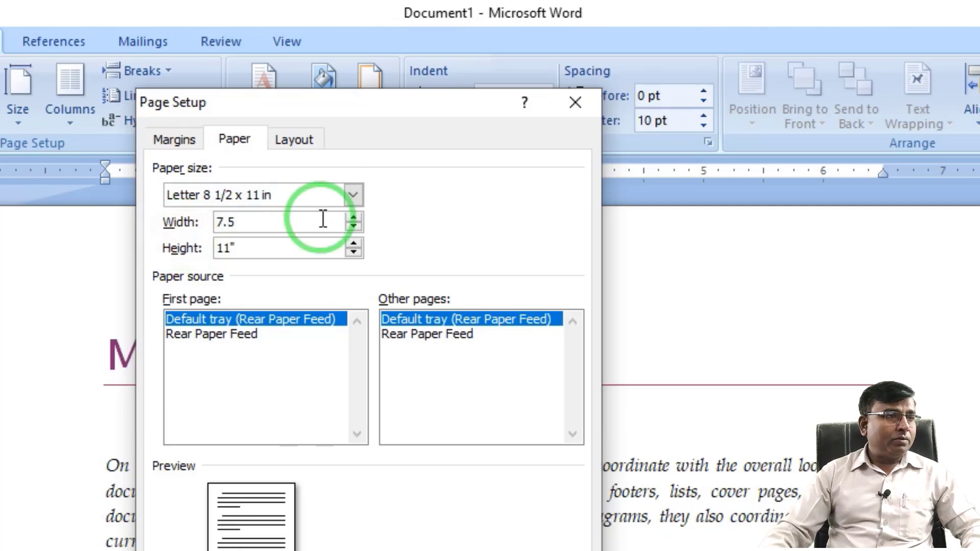
{"action": "double_click", "coordinate": [262, 245]}
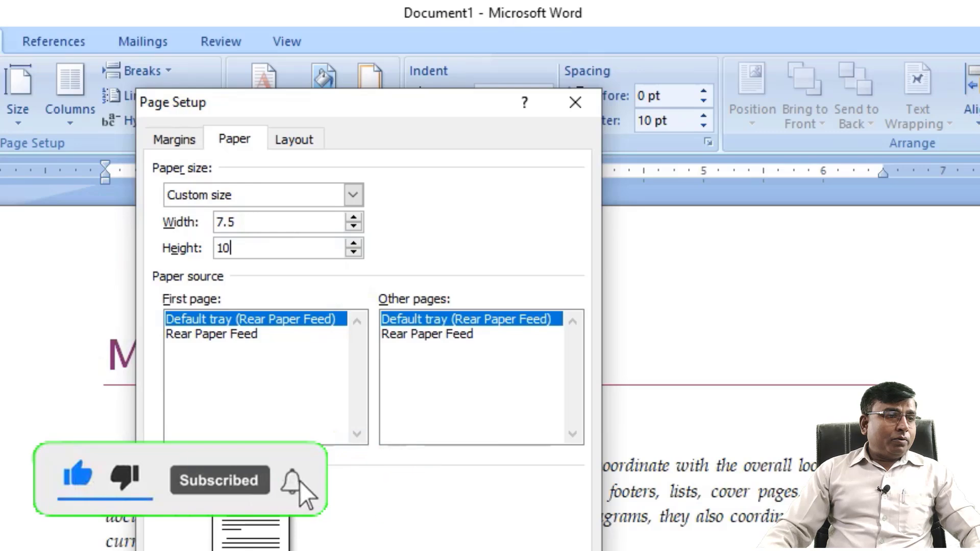
{"action": "left_click", "coordinate": [482, 550]}
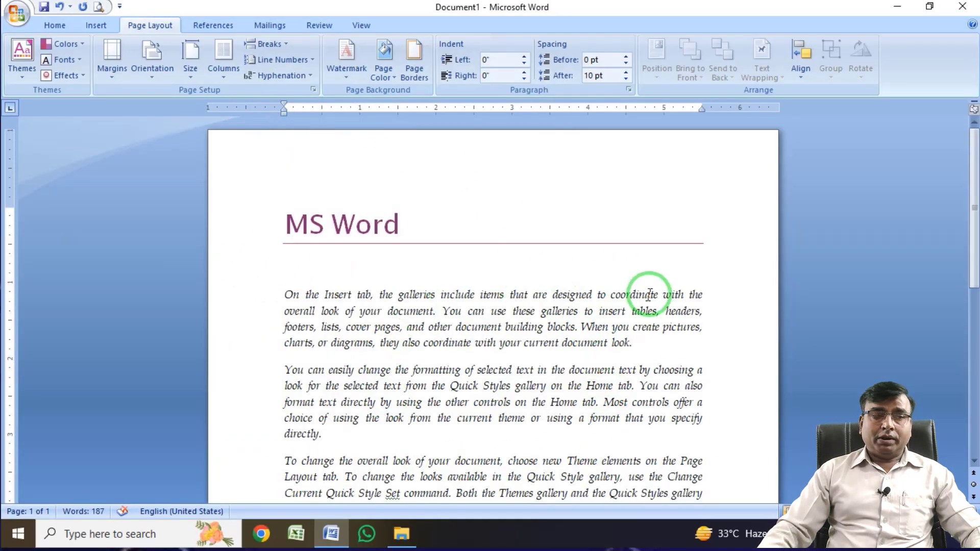
{"action": "scroll", "coordinate": [503, 360], "scroll_direction": "down", "scroll_amount": 10}
{"action": "scroll", "coordinate": [506, 365], "scroll_direction": "up", "scroll_amount": 10}
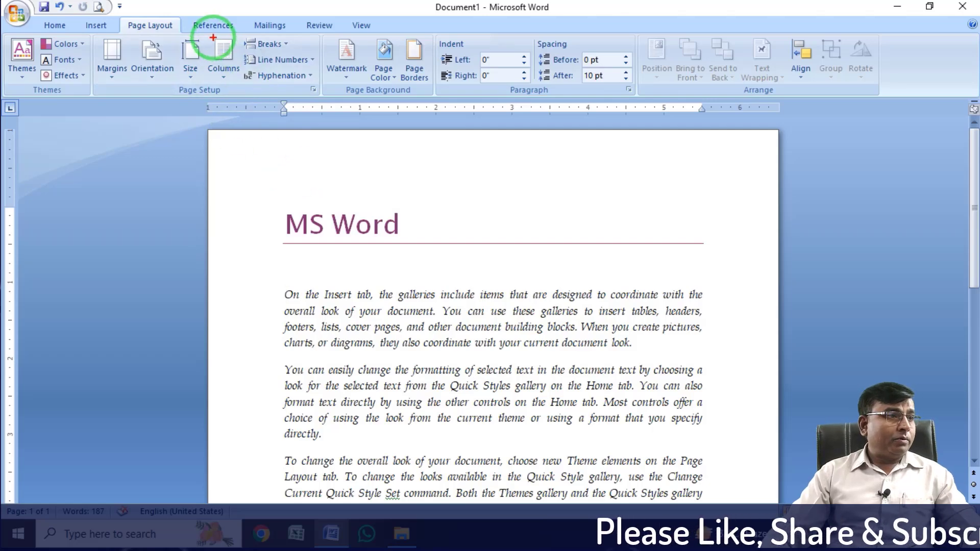
Set the document's paper size to A4 210 x 297 mm.
{"action": "left_click", "coordinate": [236, 79]}
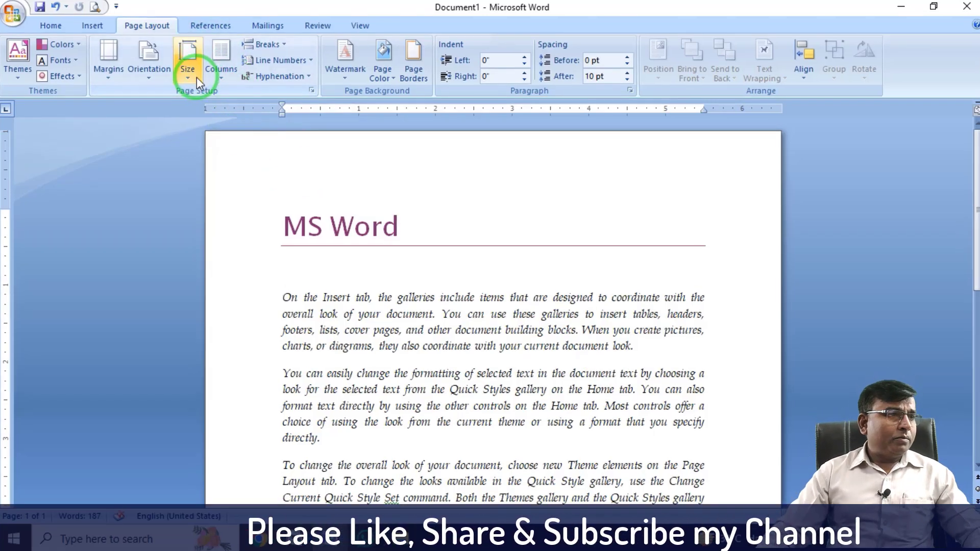
{"action": "left_click", "coordinate": [193, 78]}
{"action": "left_click", "coordinate": [239, 99]}
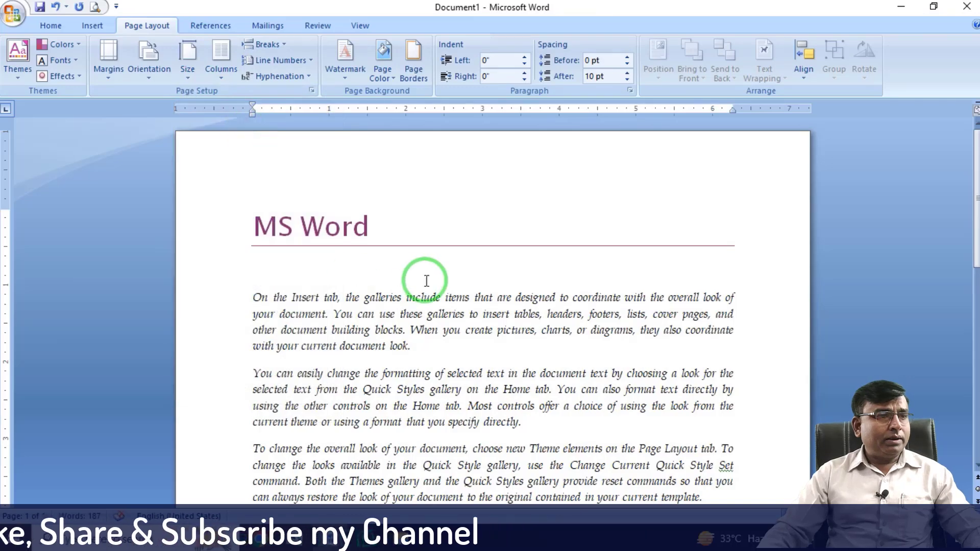
{"action": "scroll", "coordinate": [425, 280], "scroll_direction": "up", "scroll_amount": 5}
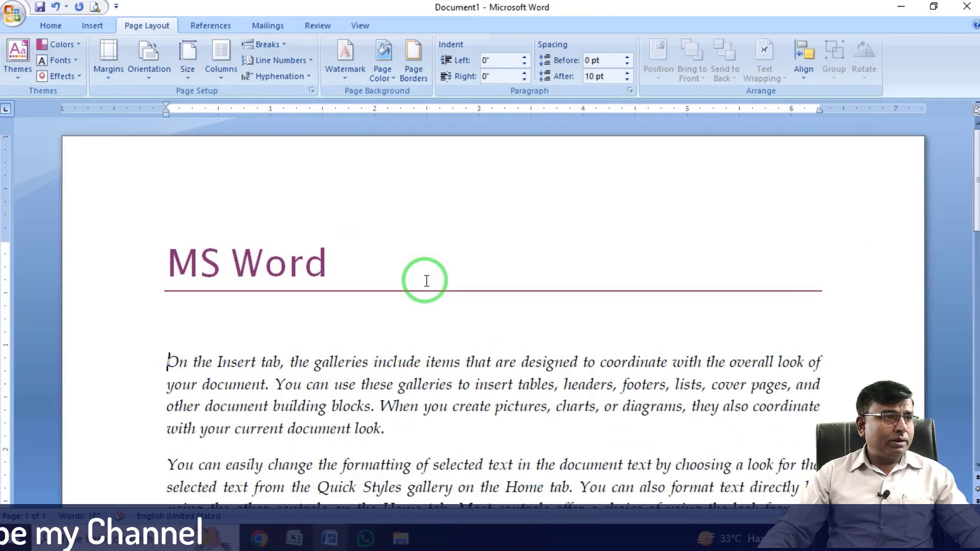
Look through the sample text and examine how each line runs across the full text width.
{"action": "scroll", "coordinate": [426, 280], "scroll_direction": "down", "scroll_amount": 1}
{"action": "scroll", "coordinate": [419, 279], "scroll_direction": "up", "scroll_amount": 1}
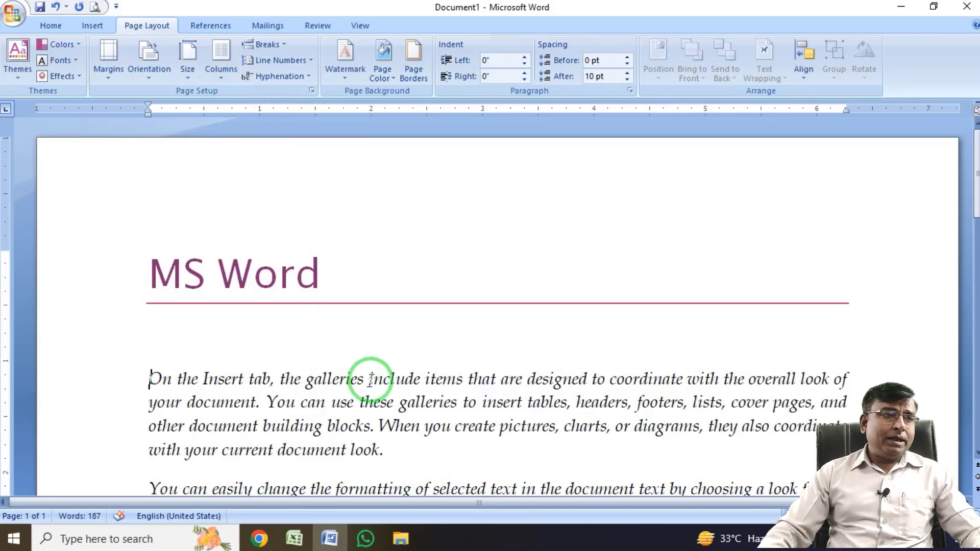
{"action": "scroll", "coordinate": [416, 390], "scroll_direction": "down", "scroll_amount": 2}
{"action": "scroll", "coordinate": [417, 384], "scroll_direction": "up", "scroll_amount": 1}
{"action": "scroll", "coordinate": [417, 384], "scroll_direction": "down", "scroll_amount": 3}
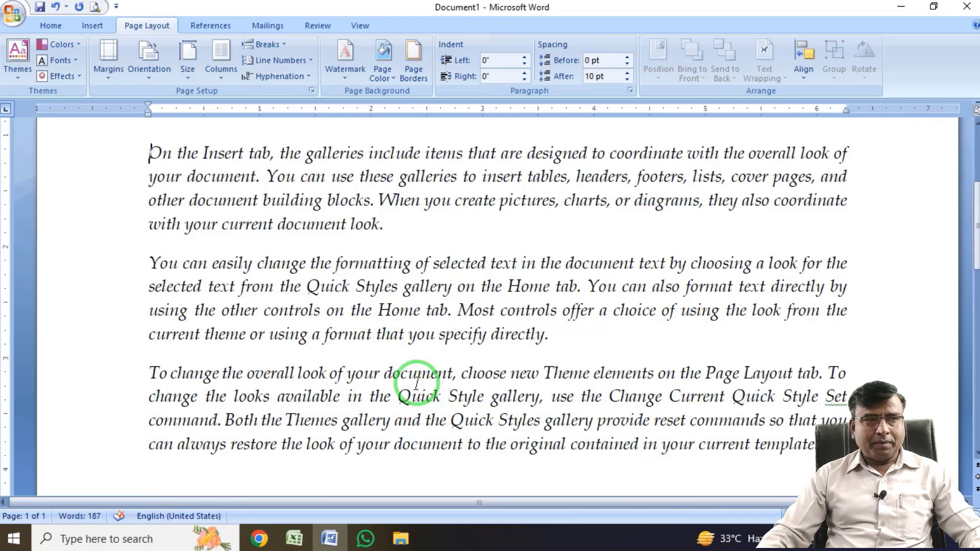
{"action": "scroll", "coordinate": [417, 384], "scroll_direction": "up", "scroll_amount": 3}
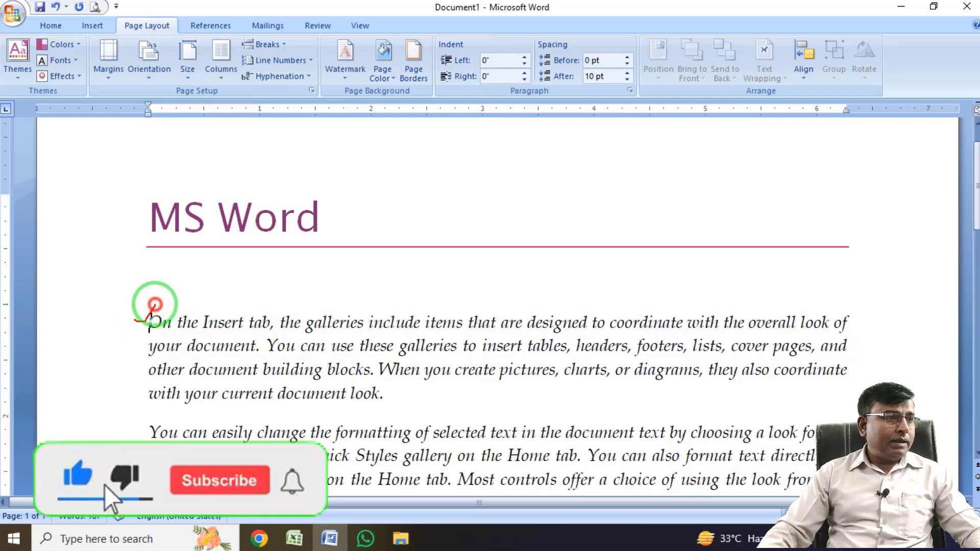
{"action": "mouse_move", "coordinate": [165, 308]}
{"action": "left_mouse_down"}
{"action": "mouse_move", "coordinate": [873, 295]}
{"action": "mouse_move", "coordinate": [849, 308]}
{"action": "mouse_move", "coordinate": [816, 307]}
{"action": "left_mouse_up"}
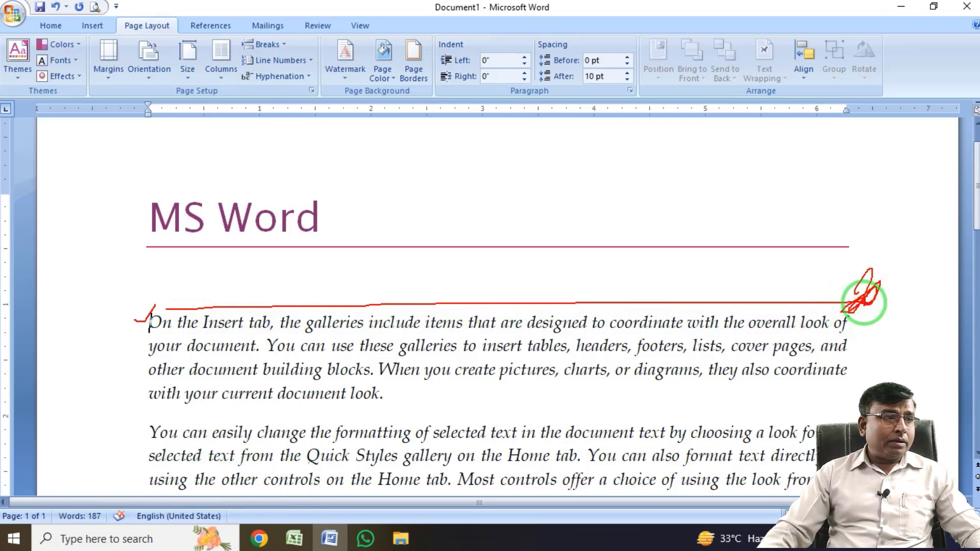
{"action": "mouse_move", "coordinate": [139, 348]}
{"action": "left_mouse_down"}
{"action": "mouse_move", "coordinate": [152, 347]}
{"action": "mouse_move", "coordinate": [138, 347]}
{"action": "left_mouse_up"}
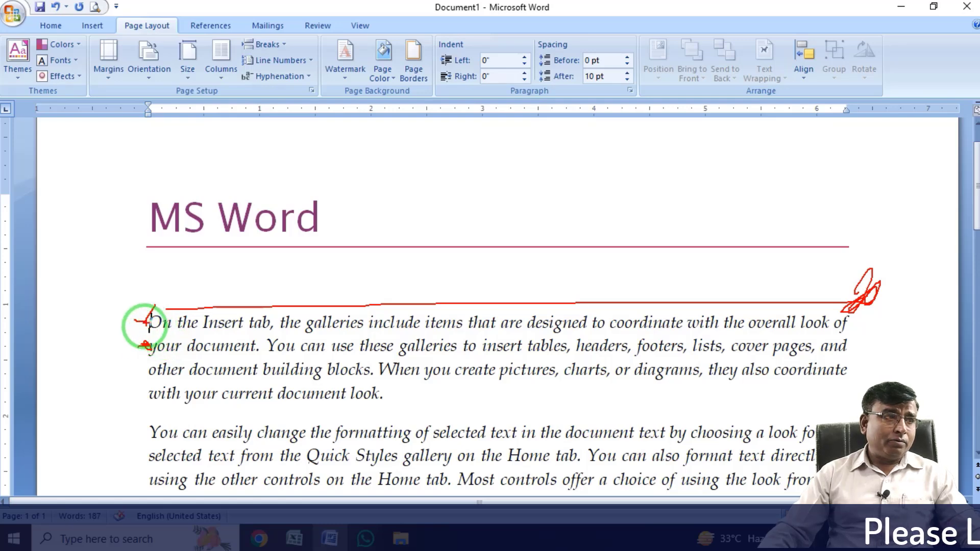
{"action": "left_click_drag", "start_coordinate": [140, 338], "coordinate": [857, 335]}
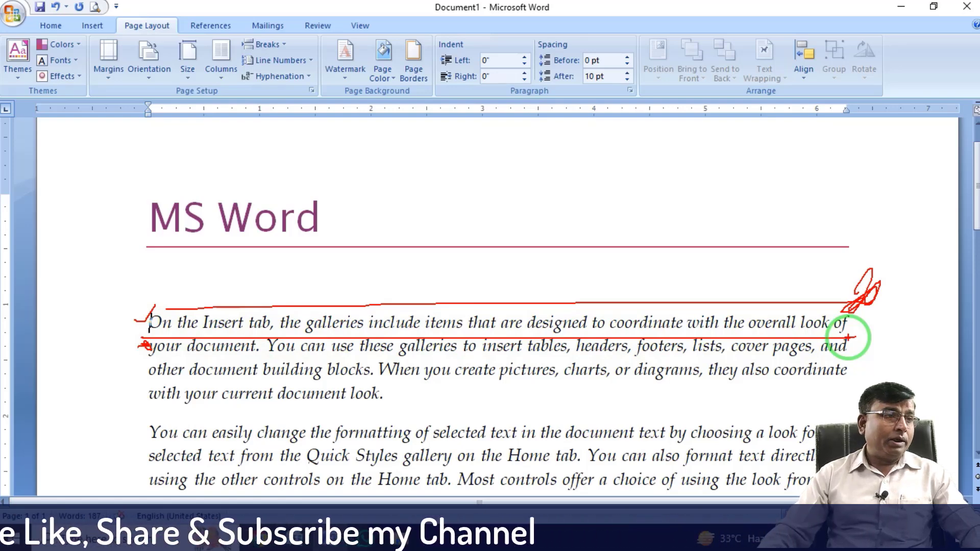
{"action": "key", "text": "Escape"}
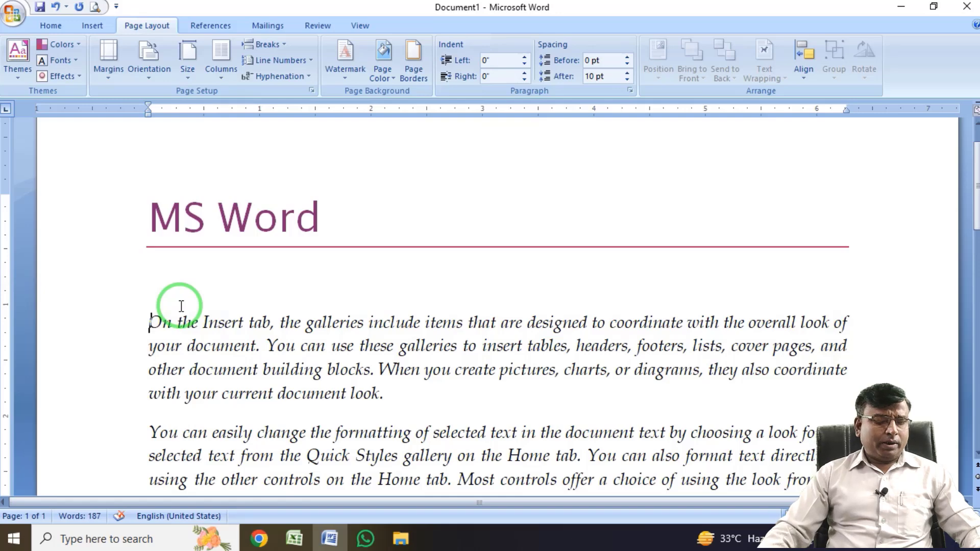
Delete the document's entire content to leave a blank page.
{"action": "key", "text": "ctrl+a"}
{"action": "key", "text": "Delete"}
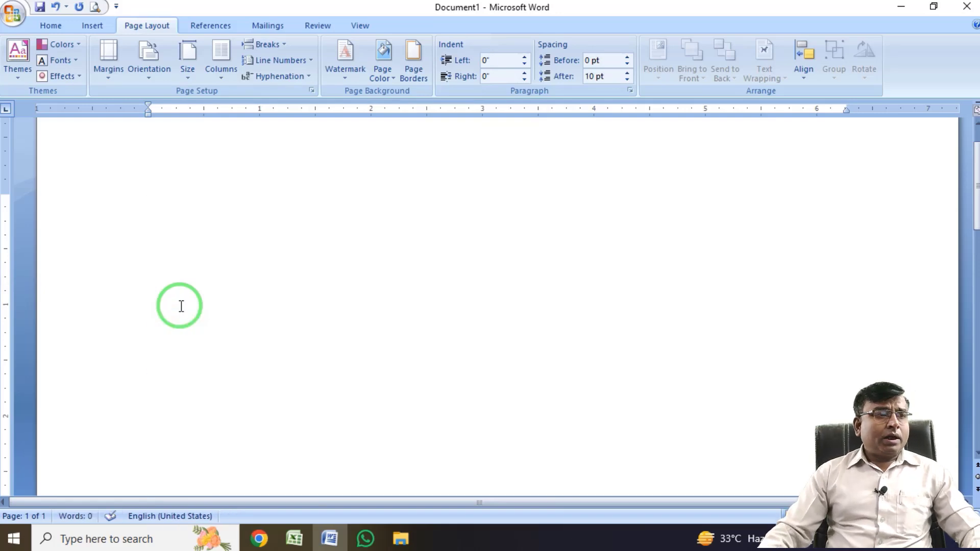
Review the column presets and try setting the number of columns to 5 through More Columns.
{"action": "left_click", "coordinate": [221, 82]}
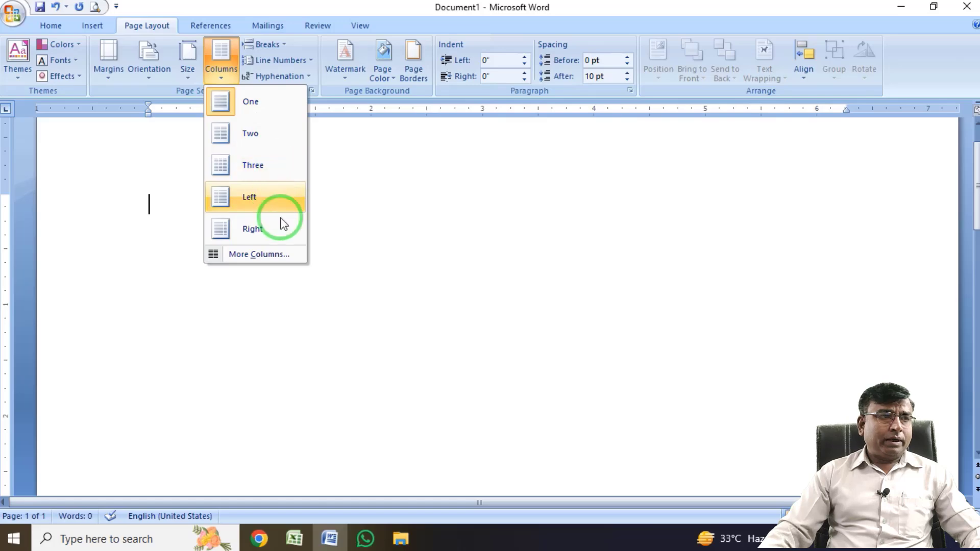
{"action": "left_click", "coordinate": [284, 255]}
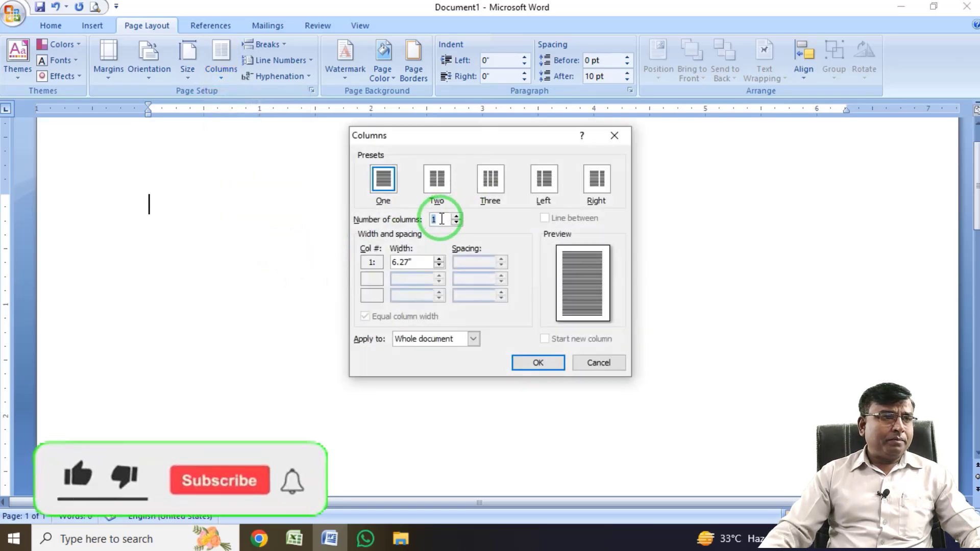
{"action": "left_click", "coordinate": [456, 216]}
{"action": "left_click", "coordinate": [456, 217]}
{"action": "left_click", "coordinate": [456, 216]}
{"action": "left_click", "coordinate": [455, 216]}
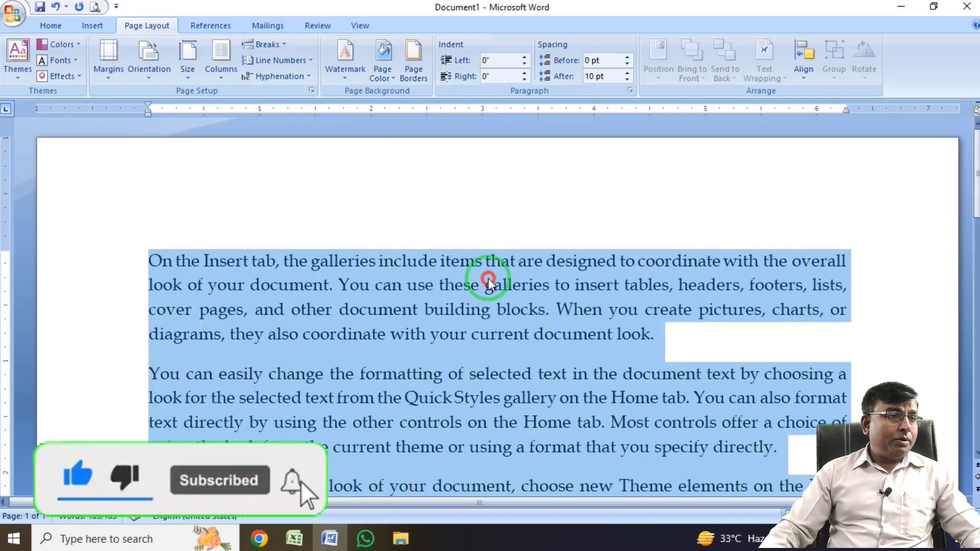
{"action": "left_click", "coordinate": [487, 282]}
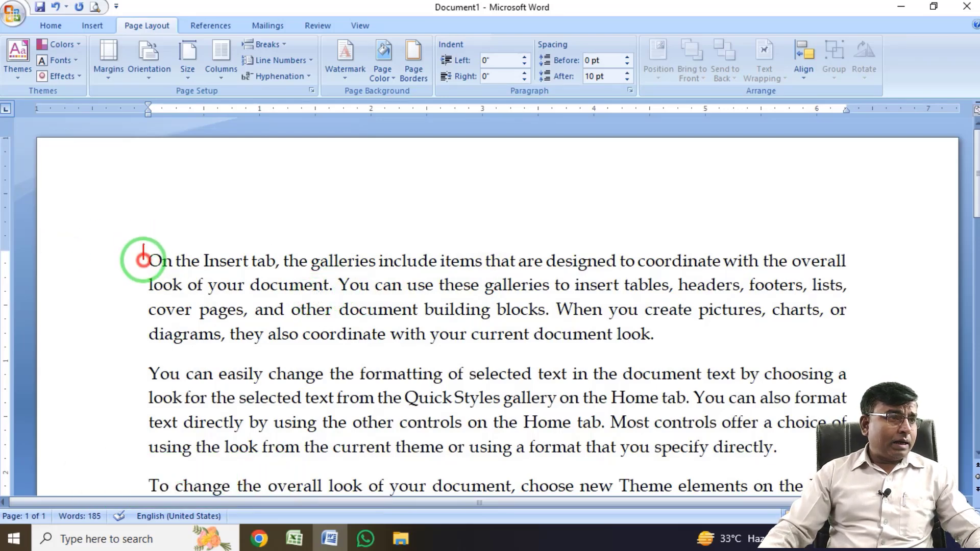
Examine where the one-column text starts and ends on both sides, and its width on the ruler.
{"action": "left_click", "coordinate": [143, 259]}
{"action": "left_click_drag", "start_coordinate": [851, 249], "coordinate": [856, 421]}
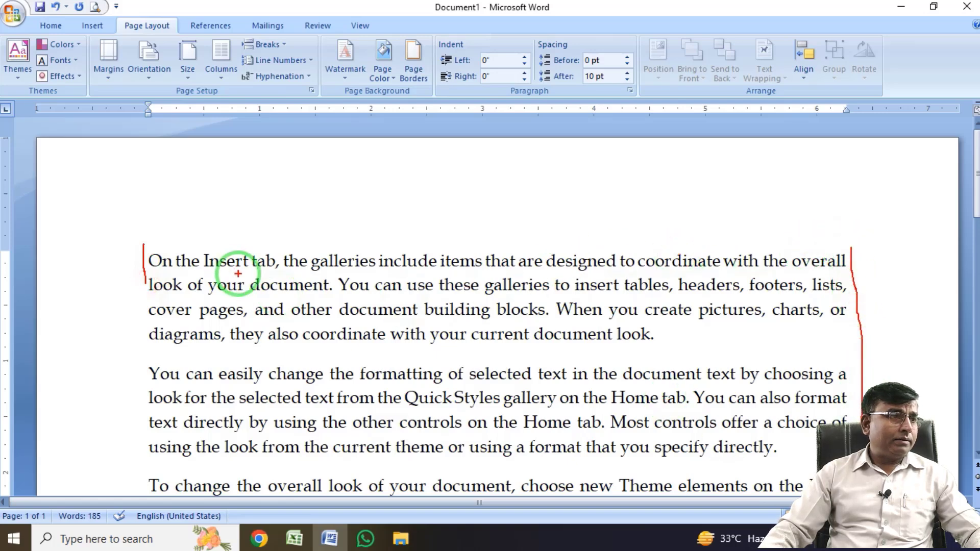
{"action": "left_click_drag", "start_coordinate": [145, 276], "coordinate": [135, 472]}
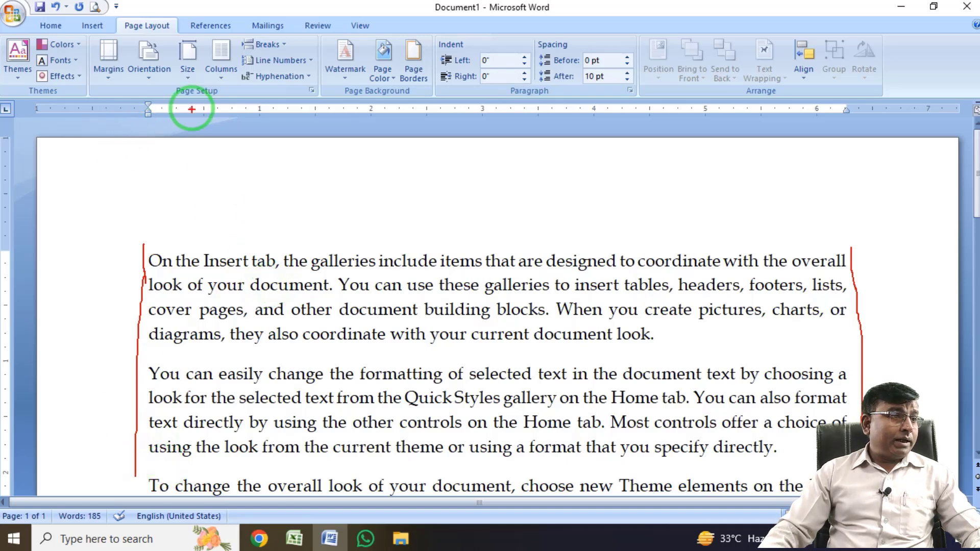
{"action": "key", "text": "Escape"}
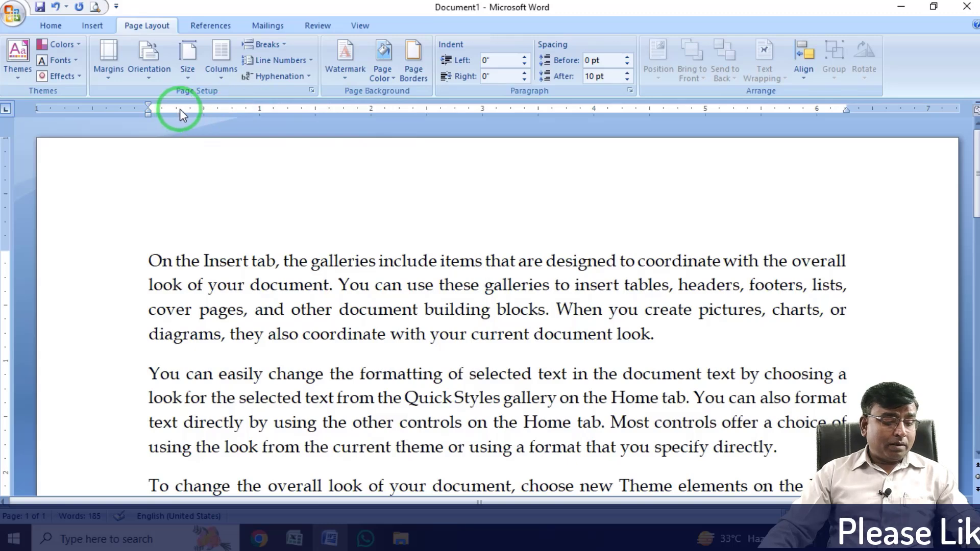
{"action": "mouse_move", "coordinate": [150, 94]}
{"action": "left_mouse_down"}
{"action": "mouse_move", "coordinate": [219, 109]}
{"action": "mouse_move", "coordinate": [847, 126]}
{"action": "left_mouse_up"}
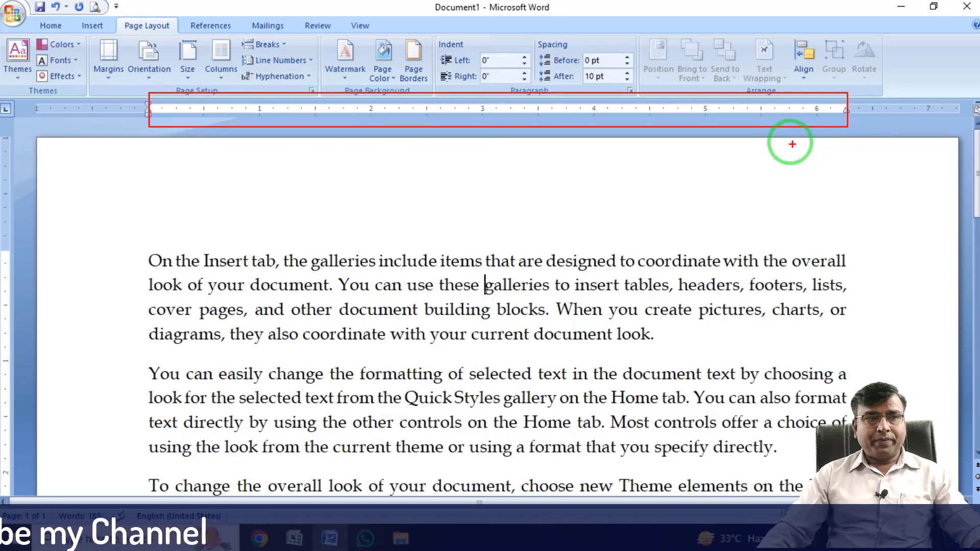
{"action": "key", "text": "Escape"}
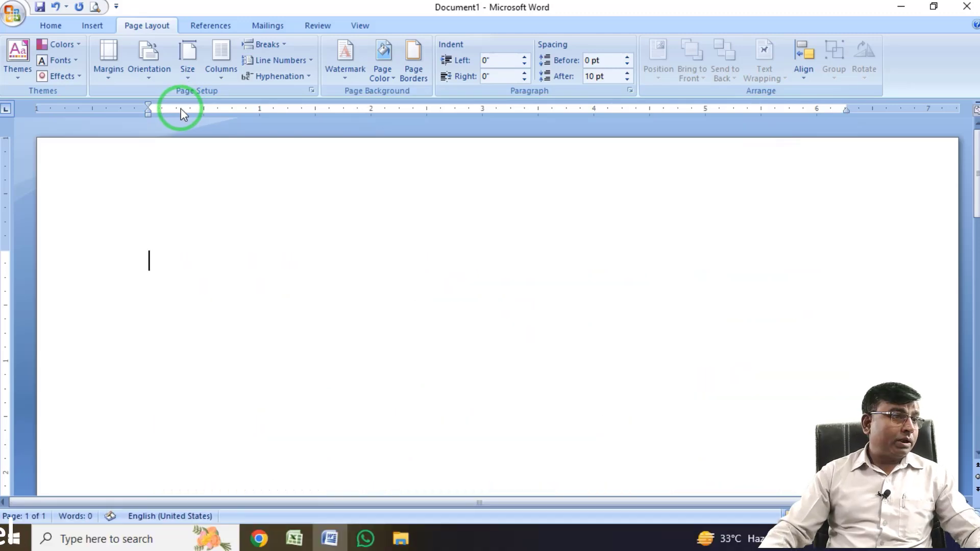
Set the blank document to a two-column layout and examine the gap between the columns on the ruler.
{"action": "left_click", "coordinate": [224, 77]}
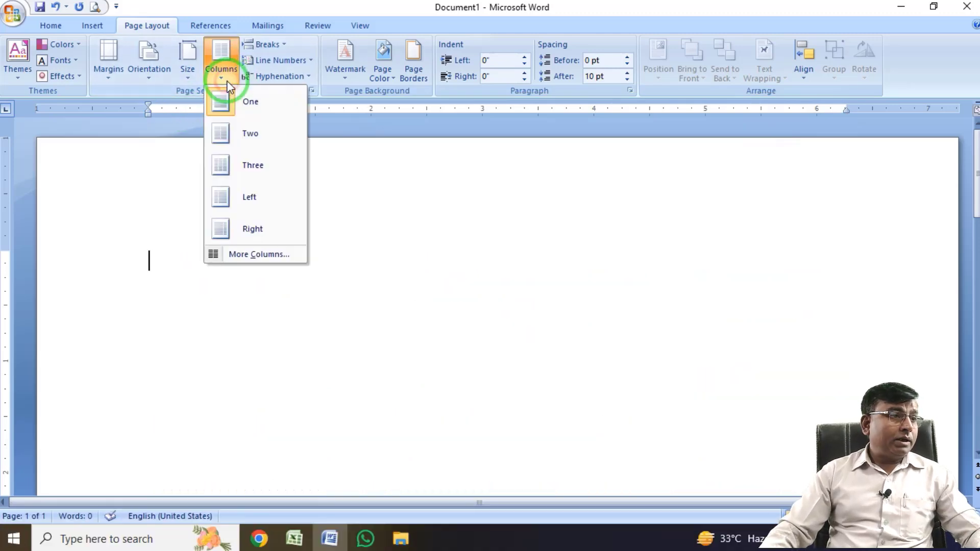
{"action": "left_click", "coordinate": [254, 134]}
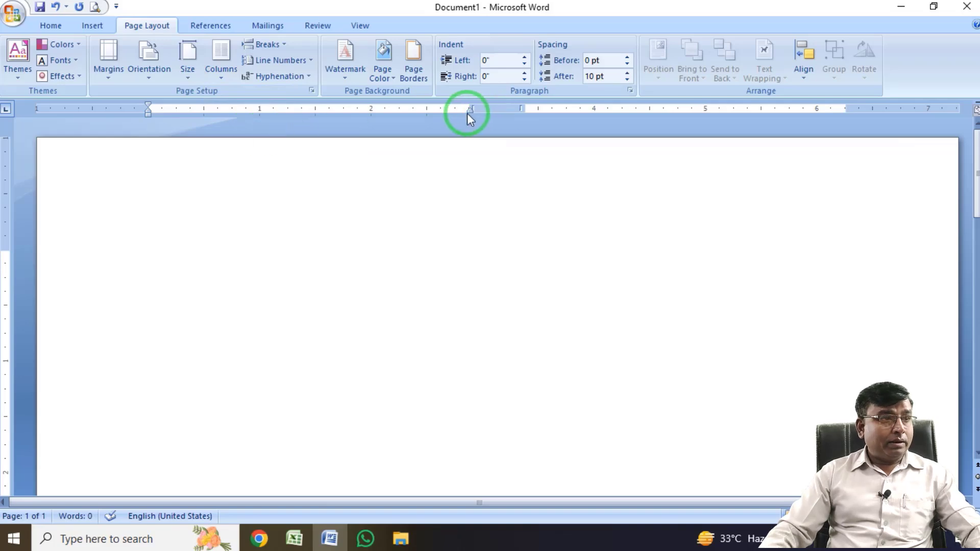
{"action": "key", "text": "ctrl+2"}
{"action": "left_click_drag", "start_coordinate": [465, 101], "coordinate": [540, 123]}
{"action": "key", "text": "Escape"}
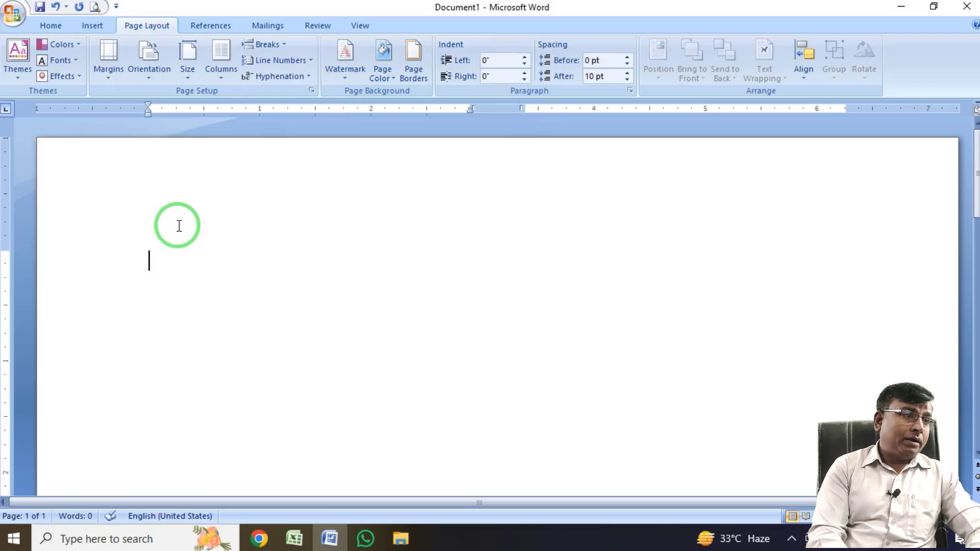
Generate Word's random sample text in the two-column page and look over how it fills the first column.
{"action": "type", "text": "=rand("}
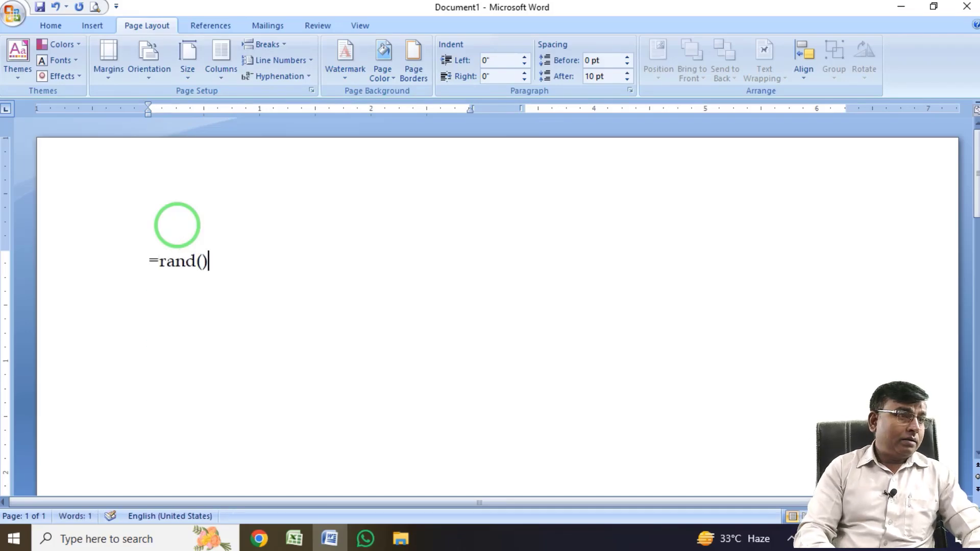
{"action": "key", "text": "Return"}
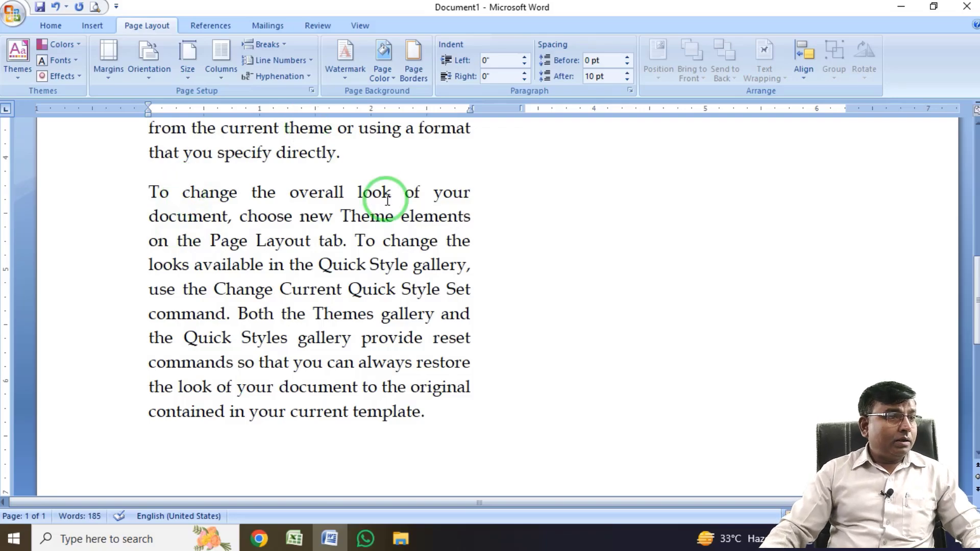
{"action": "scroll", "coordinate": [387, 219], "scroll_direction": "up", "scroll_amount": 6}
{"action": "scroll", "coordinate": [396, 245], "scroll_direction": "up", "scroll_amount": 1}
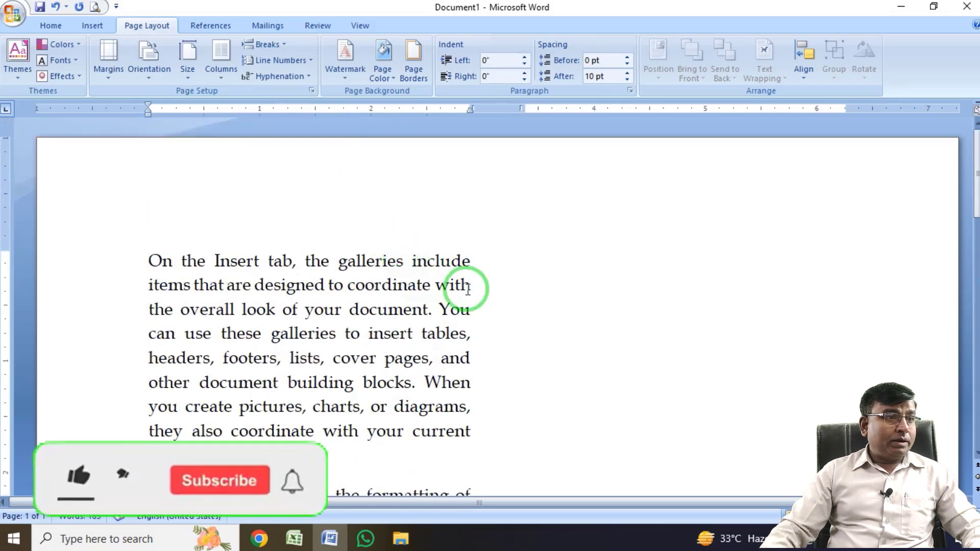
{"action": "scroll", "coordinate": [456, 281], "scroll_direction": "down", "scroll_amount": 1}
{"action": "scroll", "coordinate": [544, 258], "scroll_direction": "up", "scroll_amount": 1}
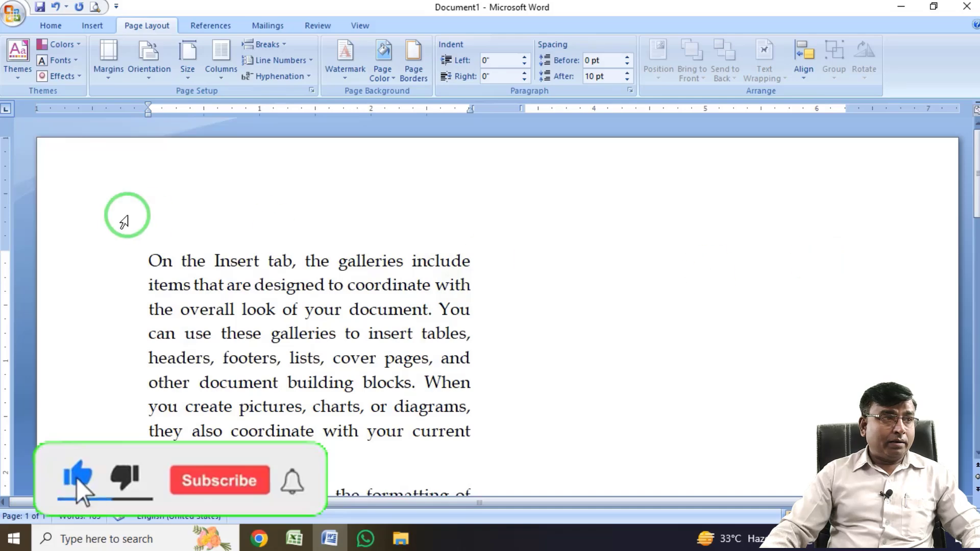
Switch the sample text to a one-column layout and look over the result.
{"action": "scroll", "coordinate": [124, 215], "scroll_direction": "down", "scroll_amount": 5}
{"action": "left_click", "coordinate": [224, 77]}
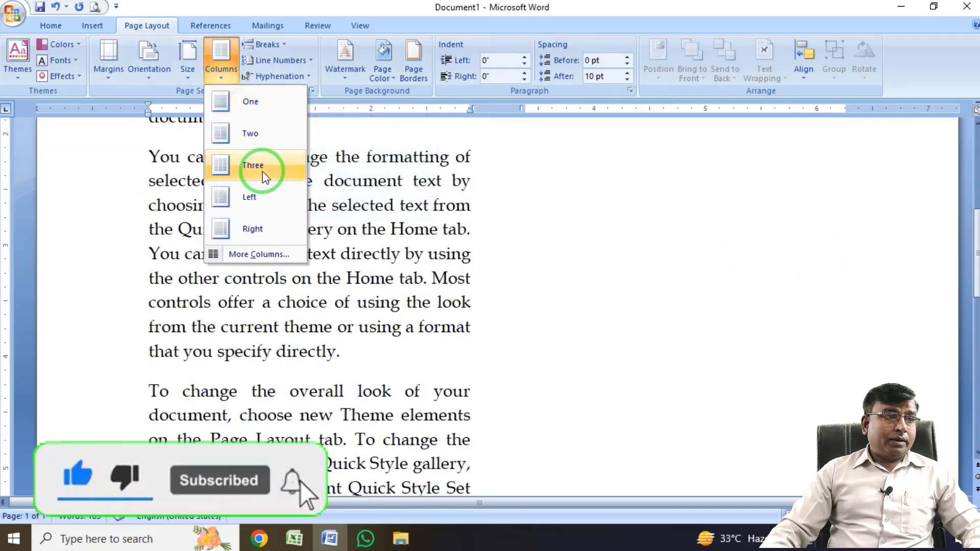
{"action": "left_click", "coordinate": [250, 110]}
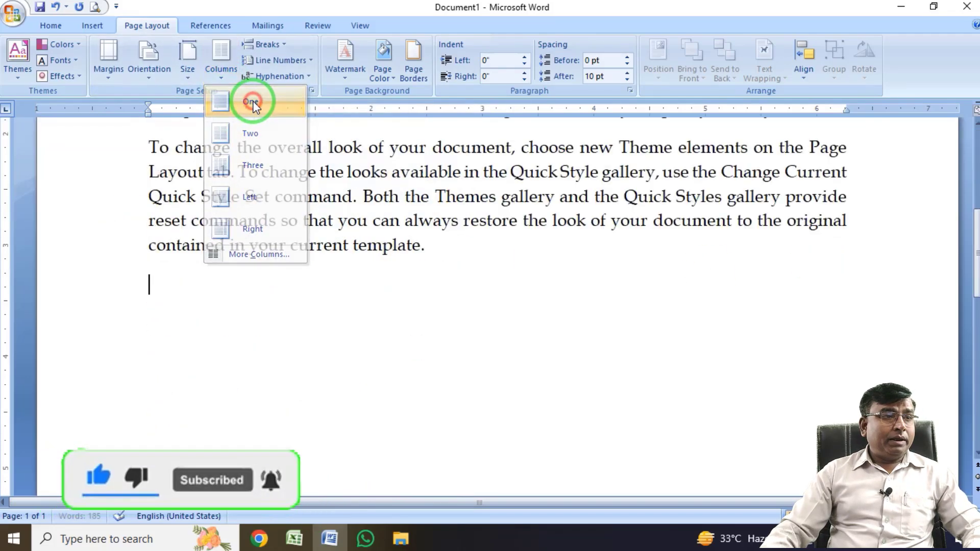
{"action": "scroll", "coordinate": [222, 195], "scroll_direction": "up", "scroll_amount": 3}
Apply the Two columns preset to the sample text and return to its beginning.
{"action": "left_click", "coordinate": [221, 61]}
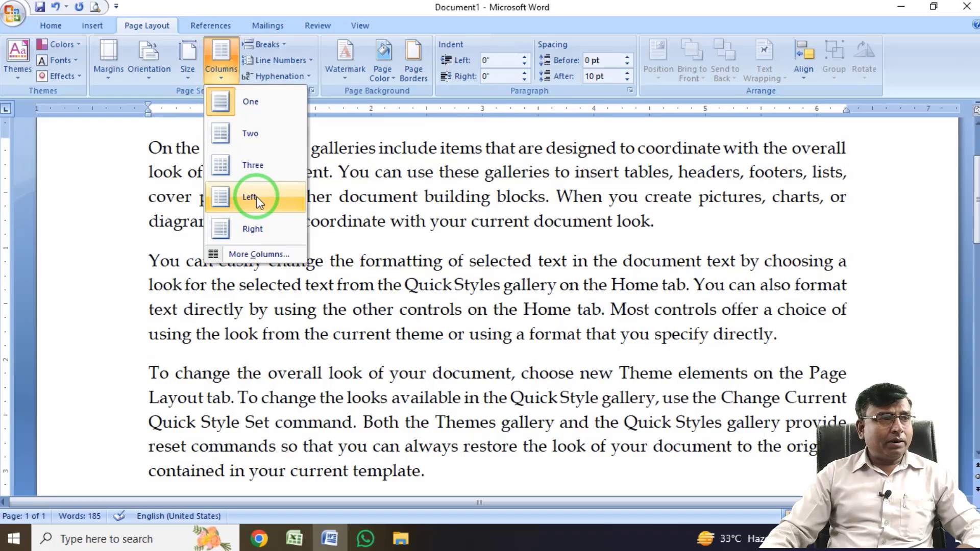
{"action": "left_click", "coordinate": [250, 140]}
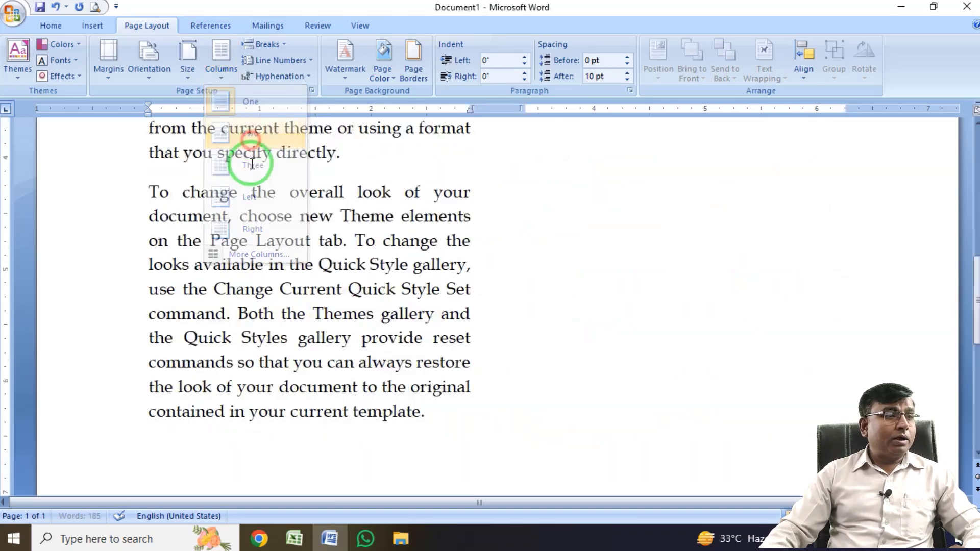
{"action": "scroll", "coordinate": [286, 225], "scroll_direction": "up", "scroll_amount": 4}
{"action": "scroll", "coordinate": [290, 235], "scroll_direction": "up", "scroll_amount": 3}
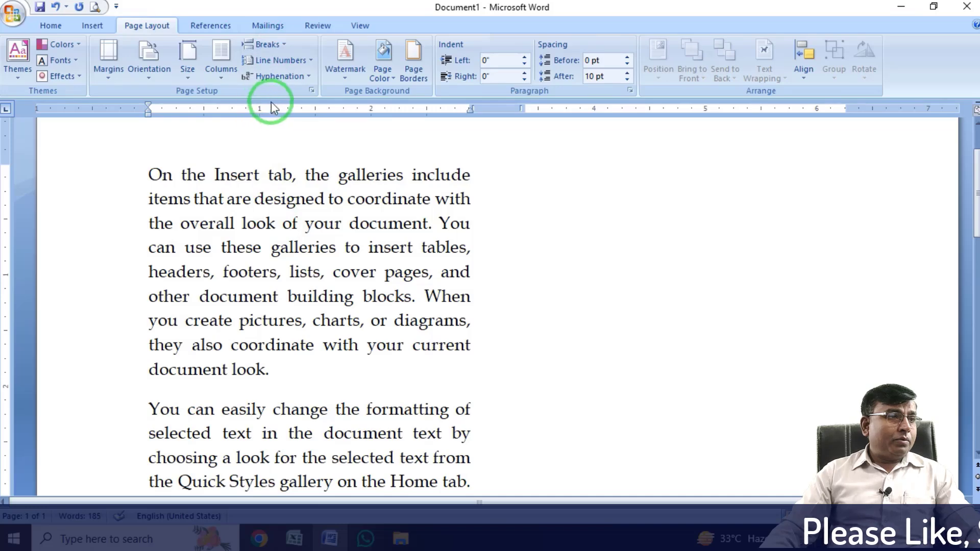
Review the page and section break types, and locate the separate Page Break command among the insert options.
{"action": "left_click", "coordinate": [284, 46]}
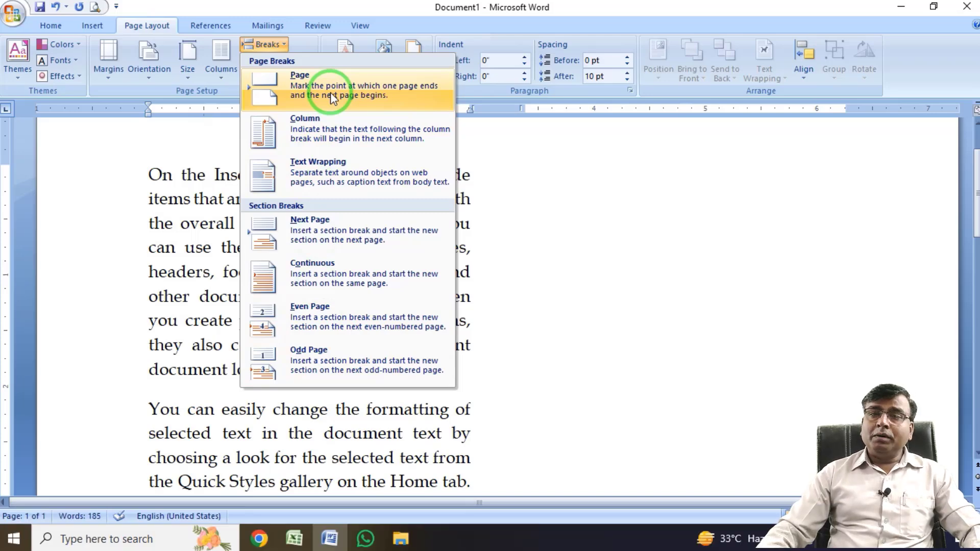
{"action": "left_click", "coordinate": [330, 92]}
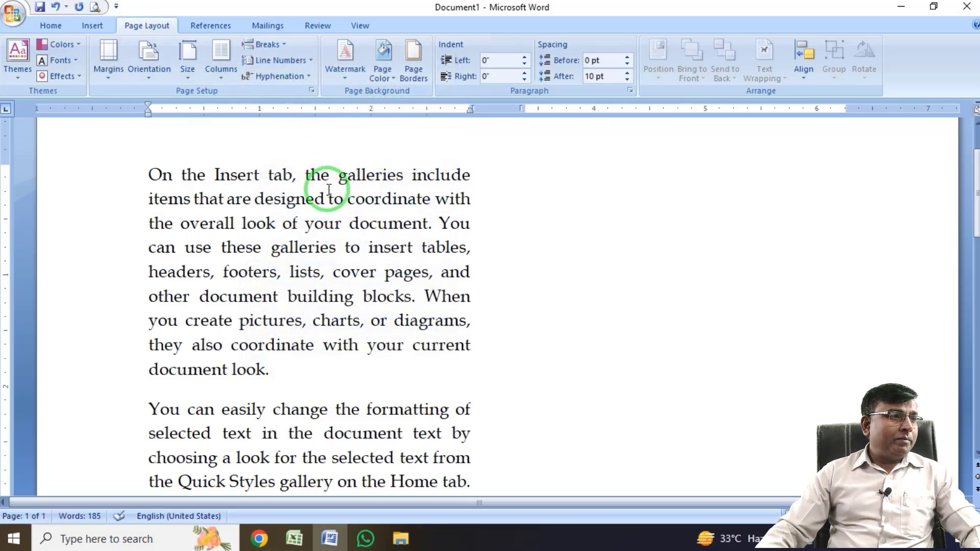
{"action": "left_click", "coordinate": [96, 23]}
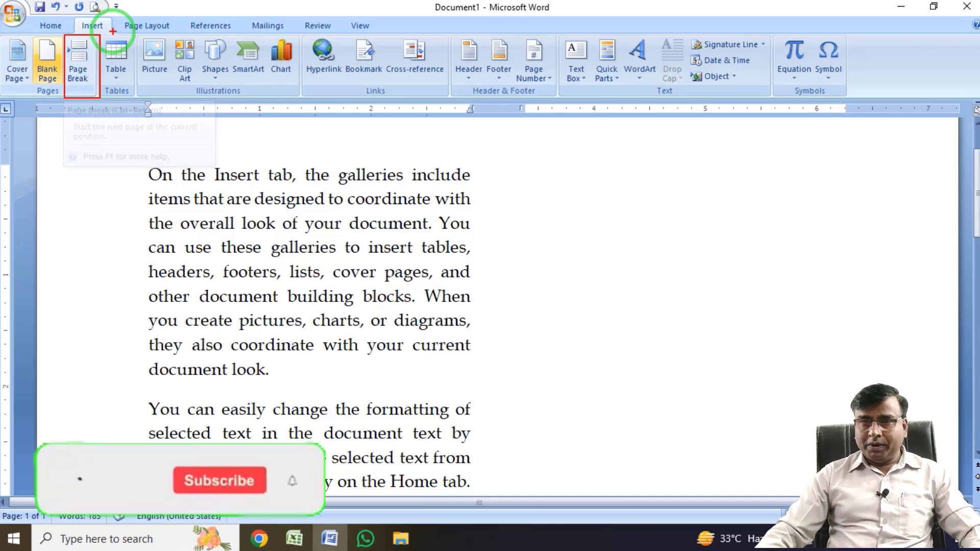
{"action": "left_click", "coordinate": [147, 26]}
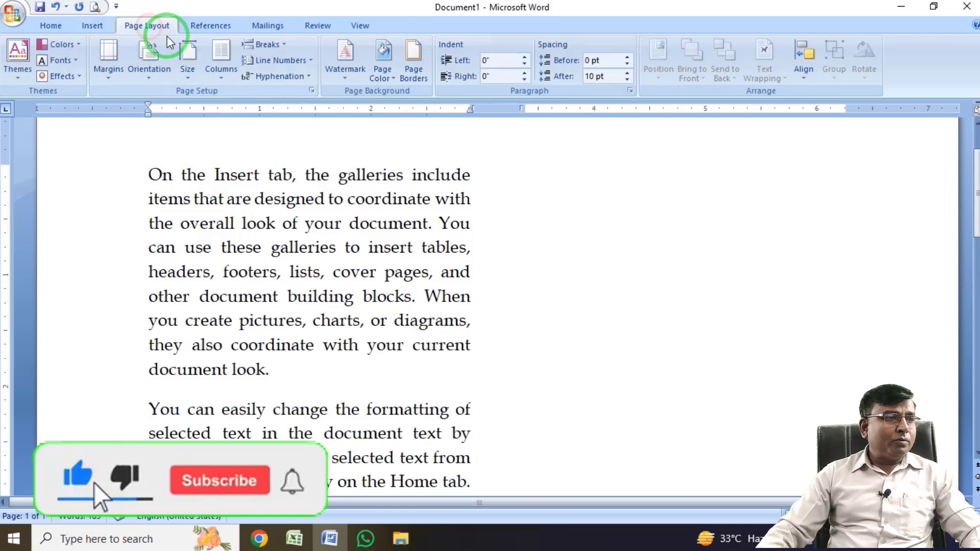
{"action": "left_click", "coordinate": [284, 44]}
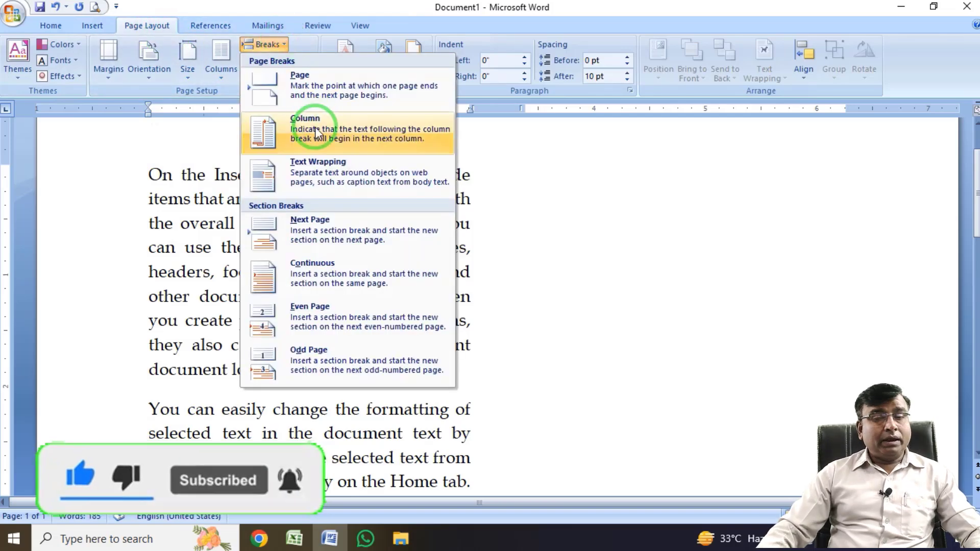
{"action": "left_click", "coordinate": [193, 329]}
{"action": "scroll", "coordinate": [412, 265], "scroll_direction": "down", "scroll_amount": 10}
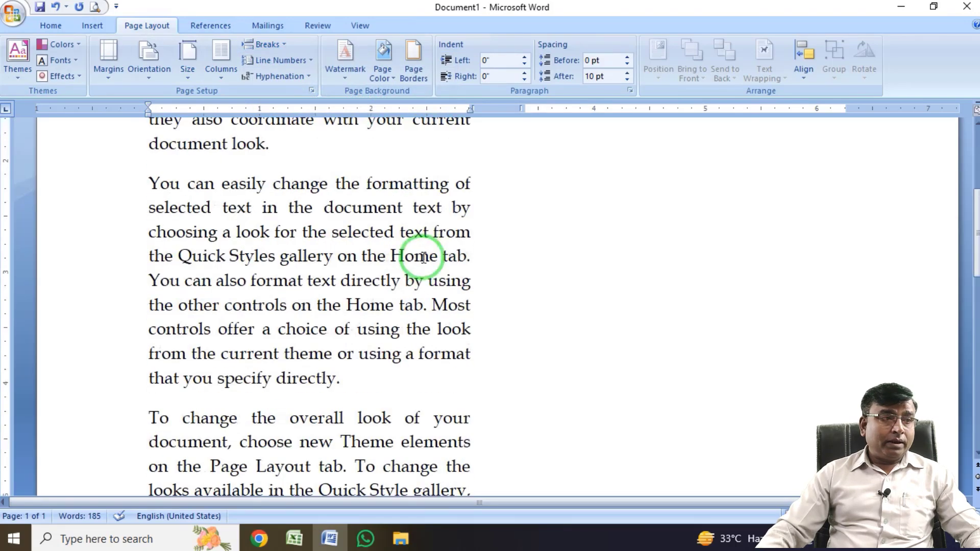
Examine how the sample text fills the first column of the page and leaves the second column unused.
{"action": "scroll", "coordinate": [426, 296], "scroll_direction": "up", "scroll_amount": 2}
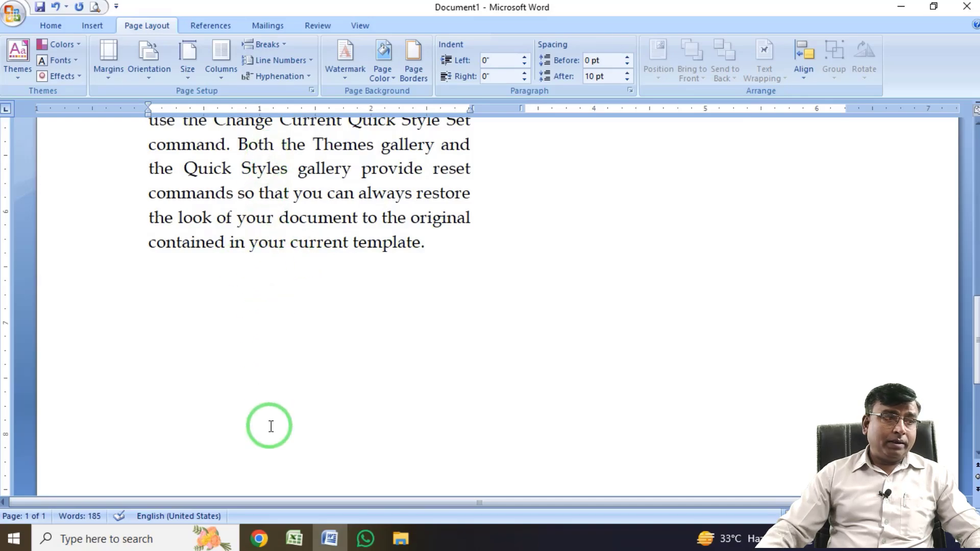
{"action": "scroll", "coordinate": [271, 429], "scroll_direction": "down", "scroll_amount": 3}
{"action": "scroll", "coordinate": [383, 411], "scroll_direction": "up", "scroll_amount": 15}
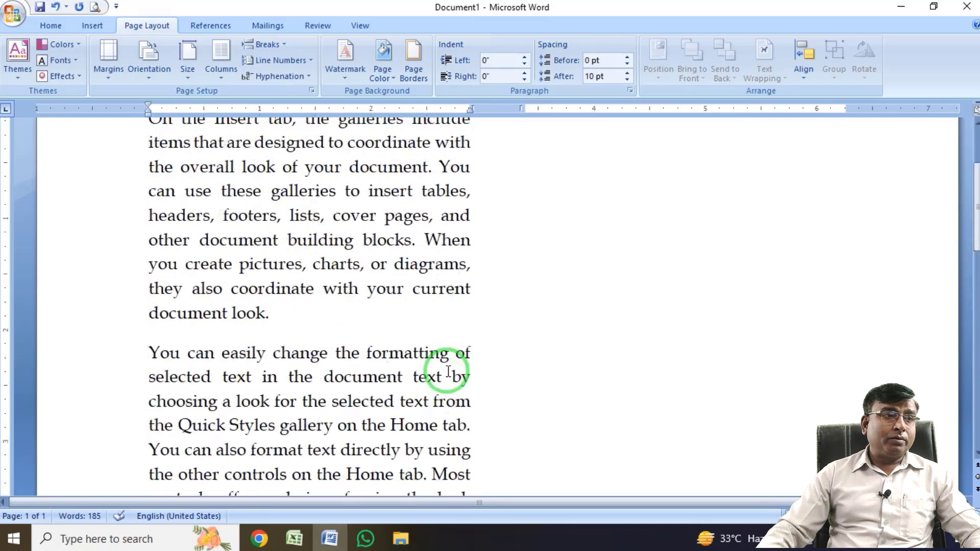
{"action": "left_click", "coordinate": [589, 257]}
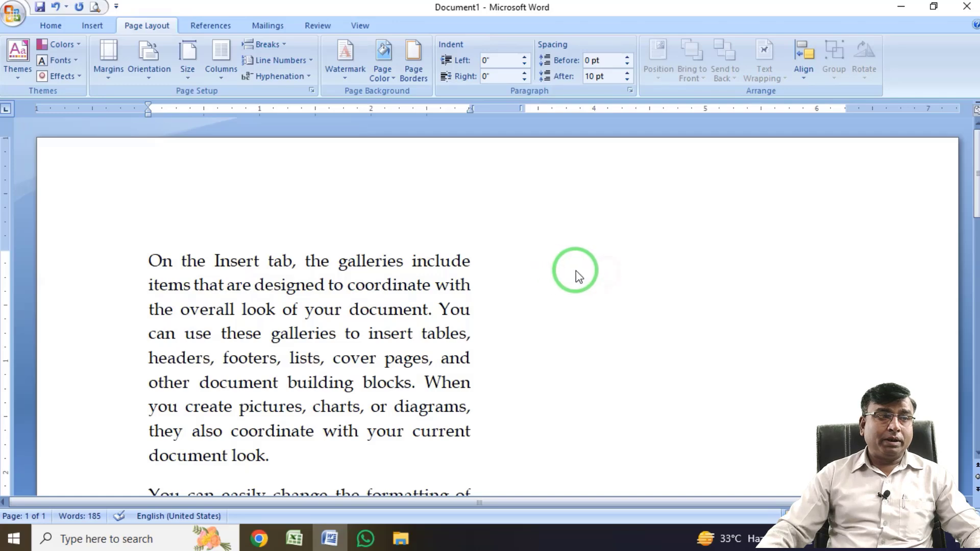
{"action": "key", "text": "ctrl+2"}
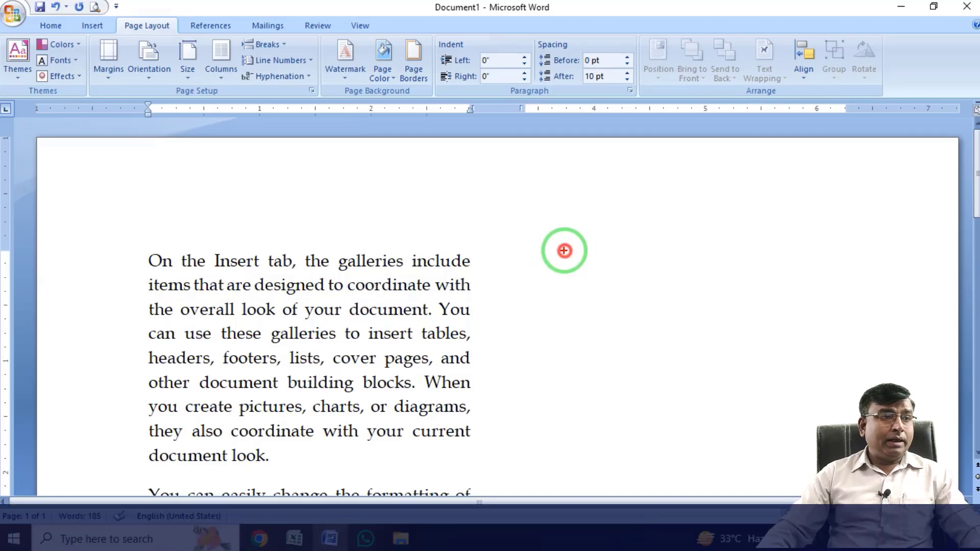
{"action": "left_click_drag", "start_coordinate": [564, 250], "coordinate": [809, 352]}
{"action": "key", "text": "Escape"}
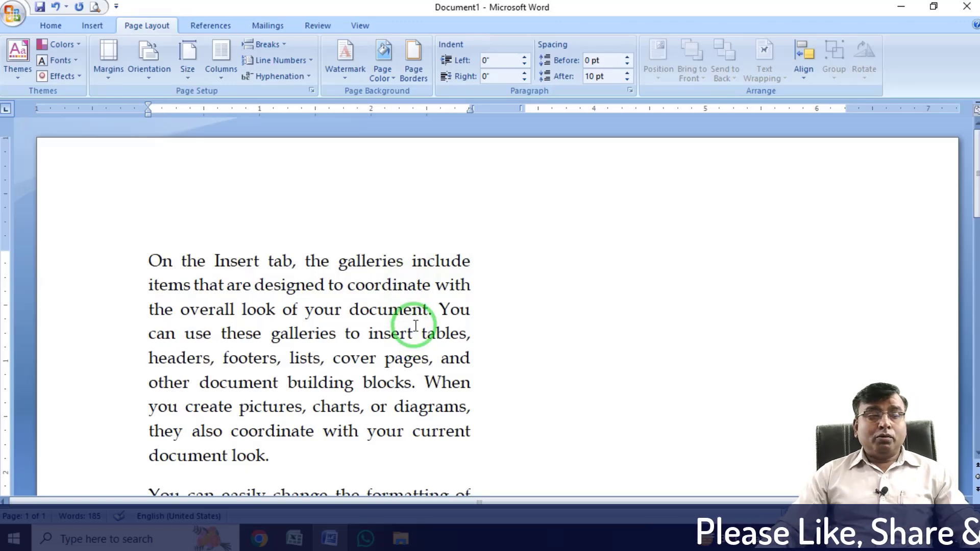
Delete the third sample paragraph, starting "To change the overall look of your document".
{"action": "scroll", "coordinate": [416, 325], "scroll_direction": "down", "scroll_amount": 7}
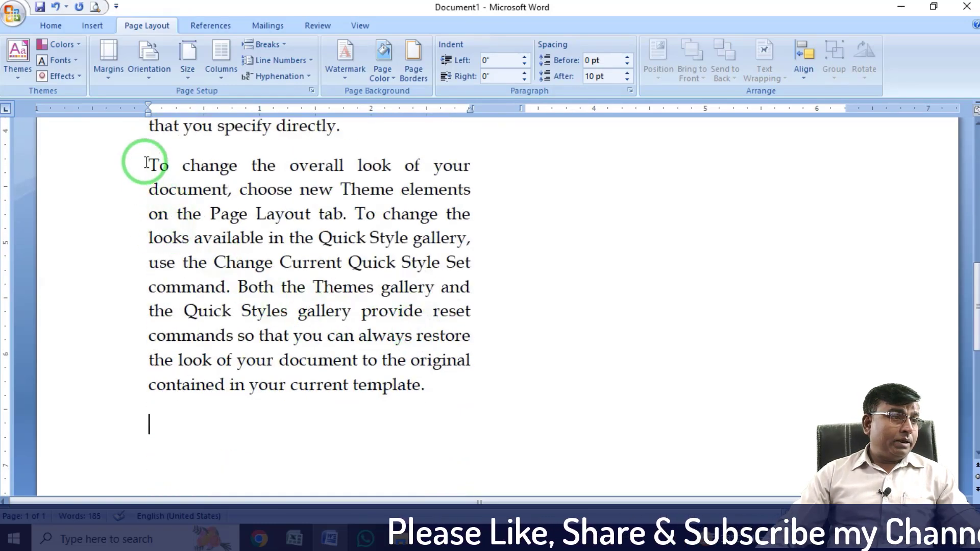
{"action": "left_click_drag", "start_coordinate": [147, 164], "coordinate": [462, 396]}
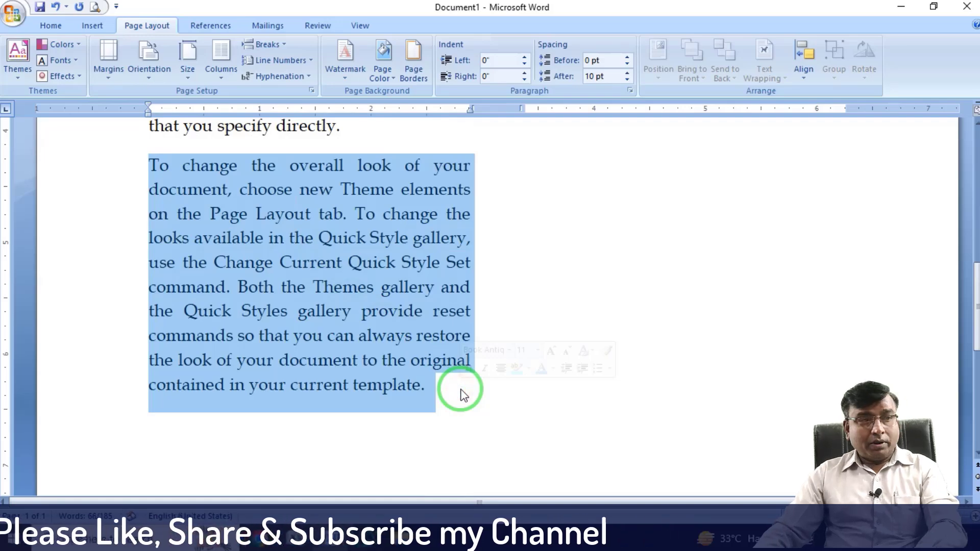
{"action": "key", "text": "Delete"}
{"action": "scroll", "coordinate": [462, 390], "scroll_direction": "up", "scroll_amount": 8}
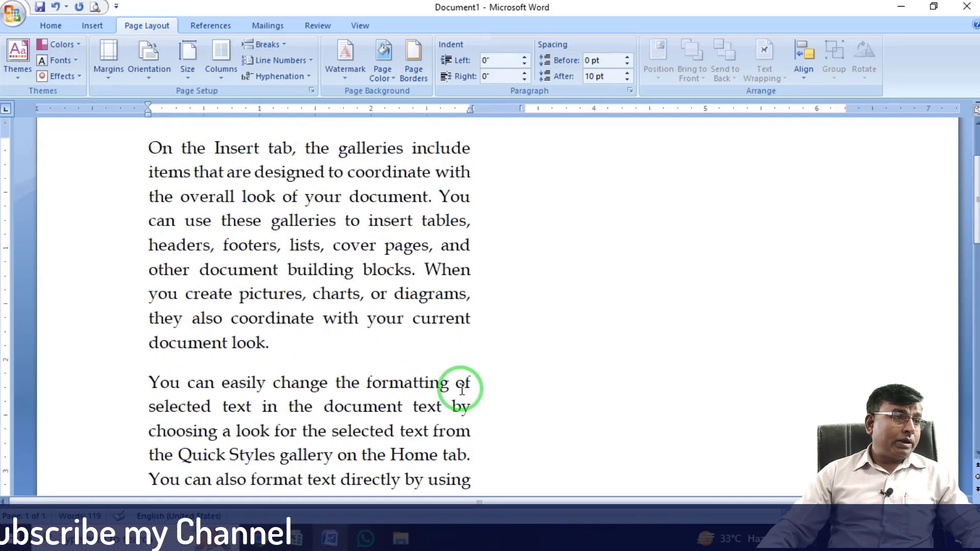
Insert a column break before the second paragraph, starting "You can easily change the formatting".
{"action": "scroll", "coordinate": [460, 388], "scroll_direction": "down", "scroll_amount": 2}
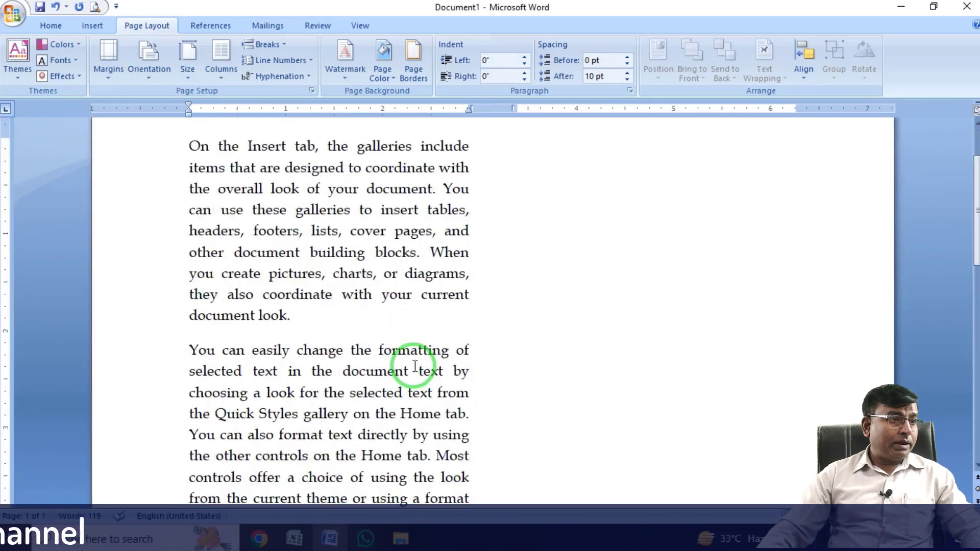
{"action": "scroll", "coordinate": [415, 366], "scroll_direction": "down", "scroll_amount": 2}
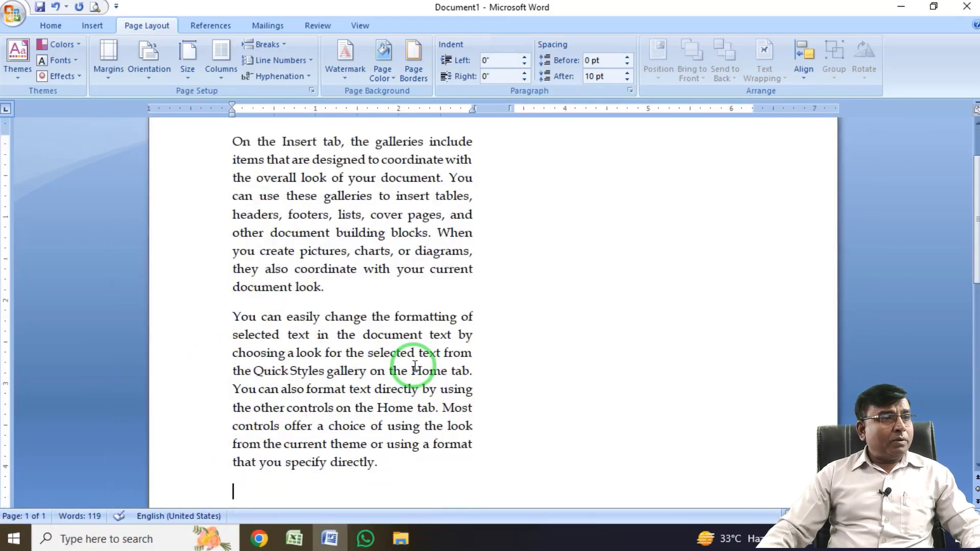
{"action": "scroll", "coordinate": [415, 366], "scroll_direction": "up", "scroll_amount": 1}
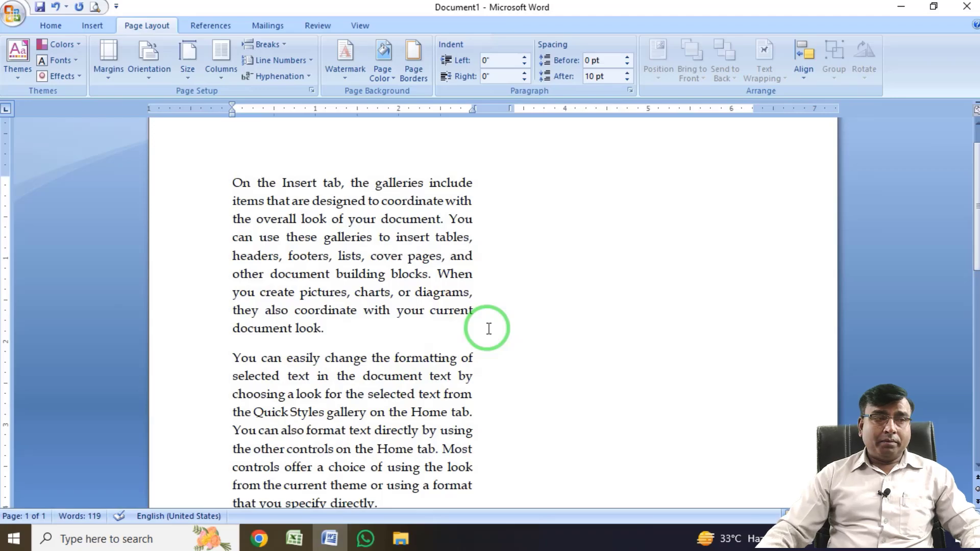
{"action": "scroll", "coordinate": [423, 327], "scroll_direction": "down", "scroll_amount": 5}
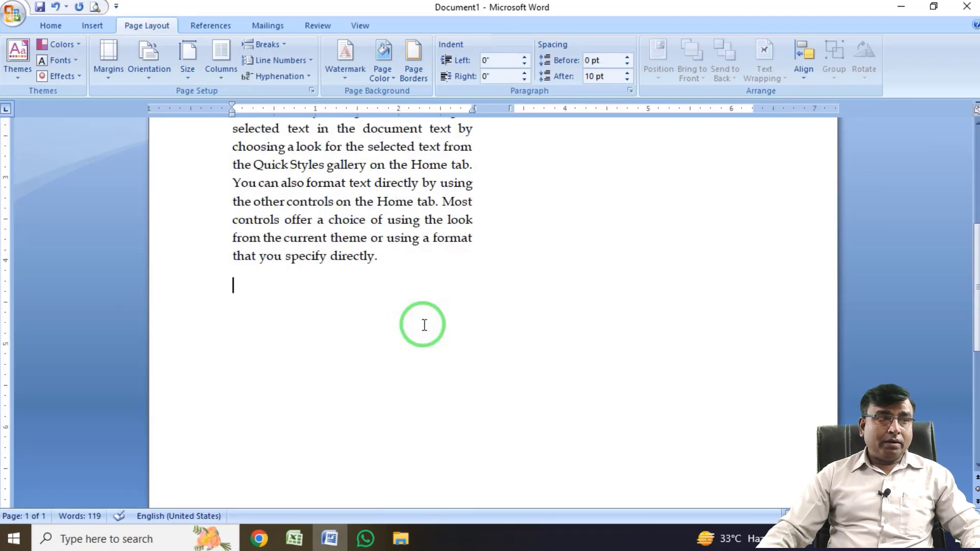
{"action": "scroll", "coordinate": [424, 324], "scroll_direction": "up", "scroll_amount": 6}
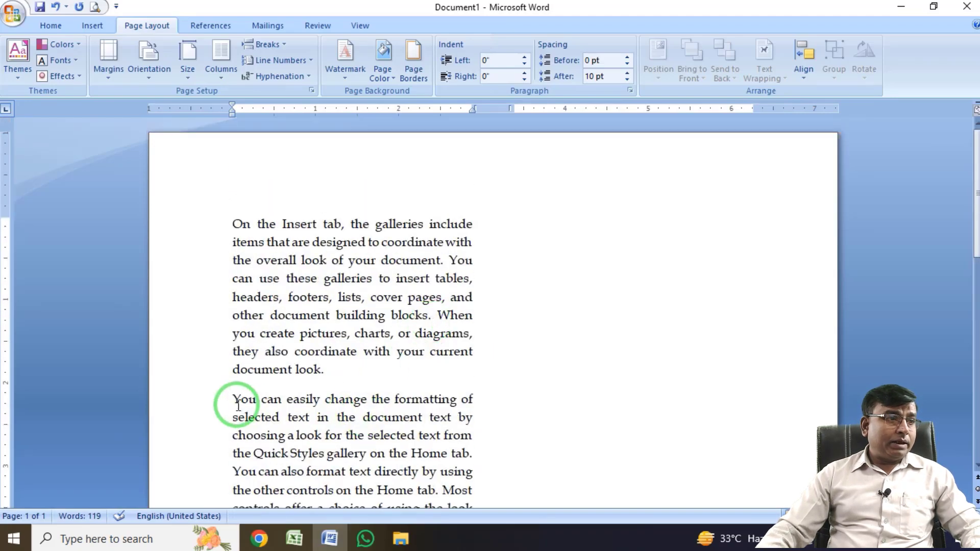
{"action": "left_click_drag", "start_coordinate": [231, 397], "coordinate": [439, 448]}
{"action": "scroll", "coordinate": [573, 273], "scroll_direction": "up", "scroll_amount": 2}
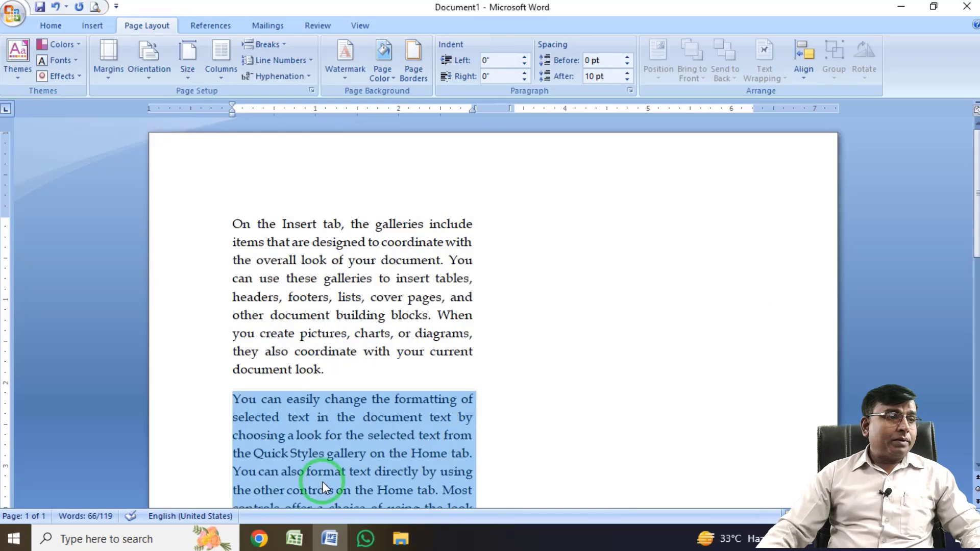
{"action": "left_click", "coordinate": [234, 399]}
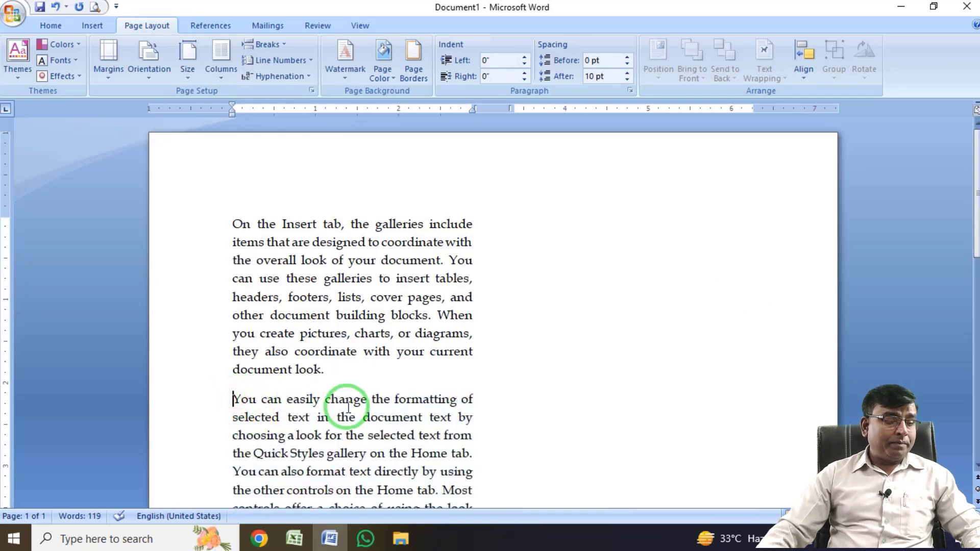
{"action": "key", "text": "ctrl+2"}
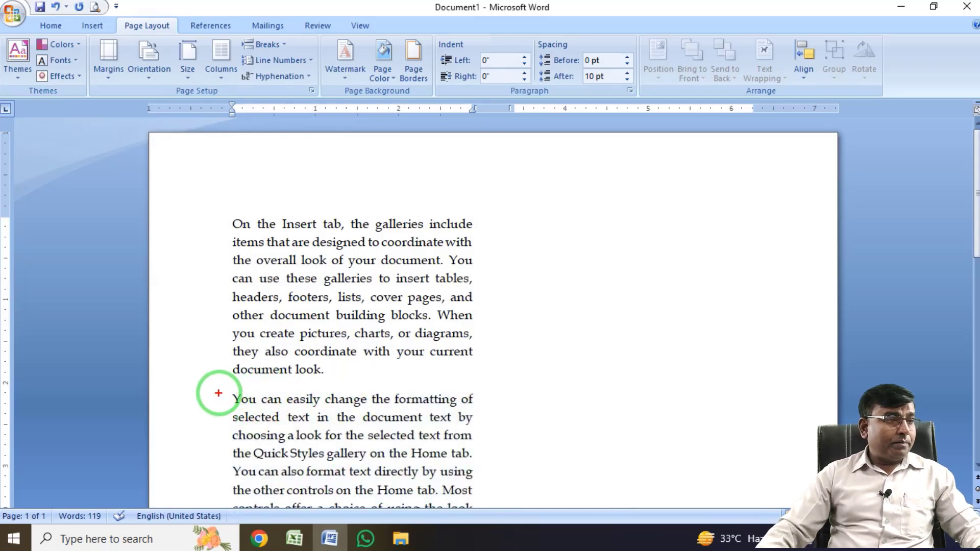
{"action": "left_click_drag", "start_coordinate": [225, 397], "coordinate": [241, 381]}
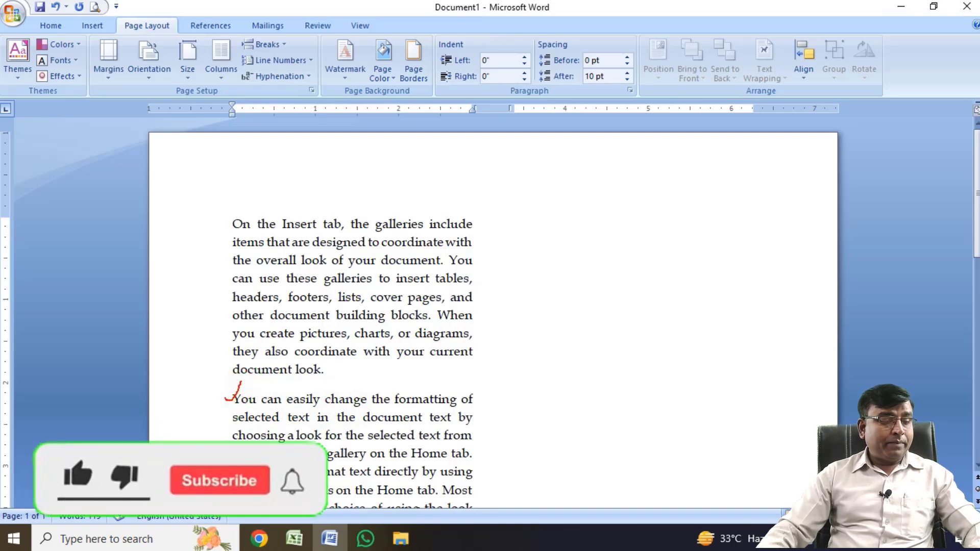
{"action": "key", "text": "Escape"}
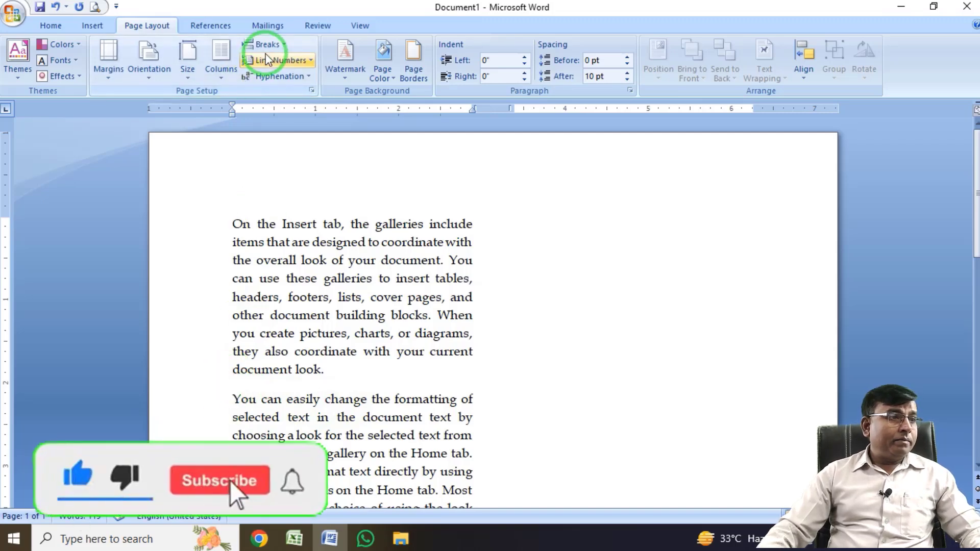
{"action": "left_click", "coordinate": [283, 46]}
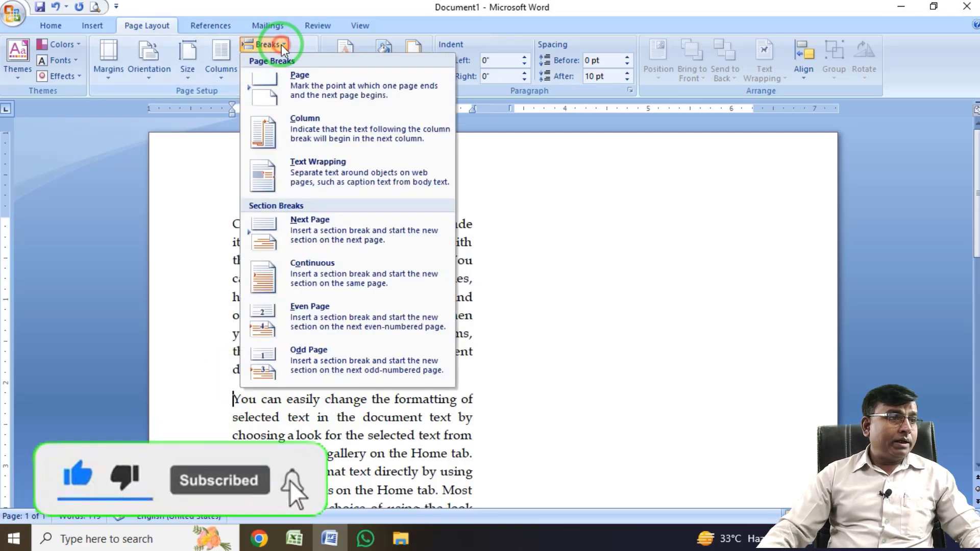
{"action": "left_click", "coordinate": [316, 131]}
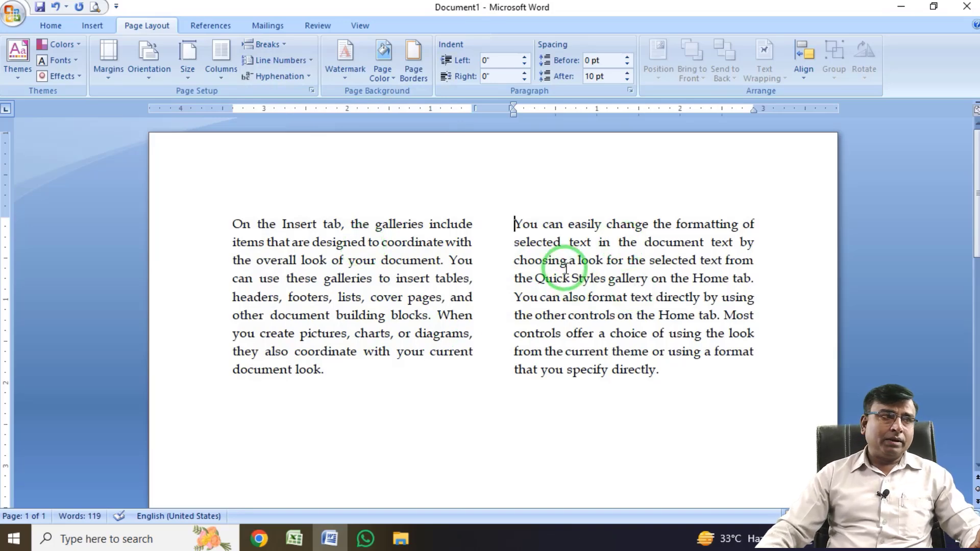
Check the Text Wrapping break type and insert the picture of the running man before the second column's text.
{"action": "left_click", "coordinate": [283, 42]}
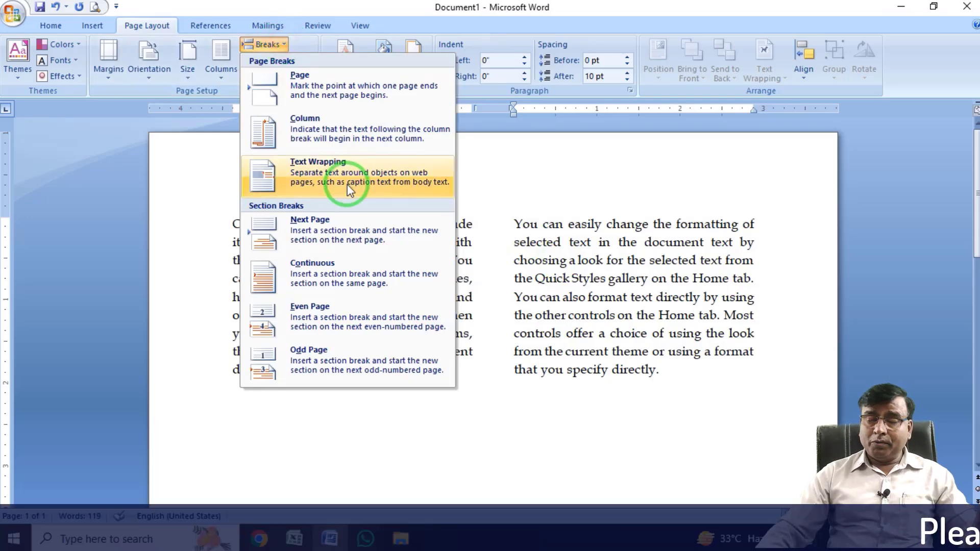
{"action": "left_click", "coordinate": [165, 267]}
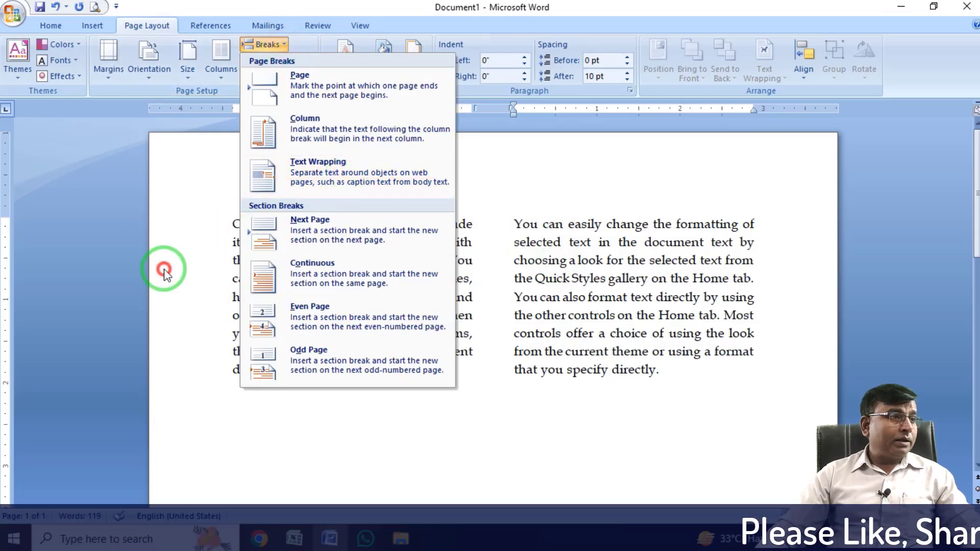
{"action": "left_click", "coordinate": [94, 25]}
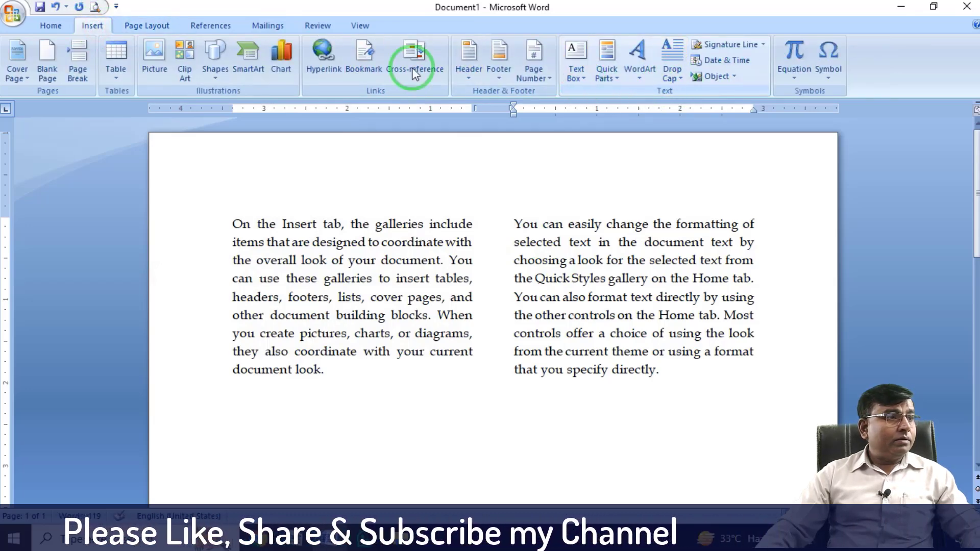
{"action": "left_click", "coordinate": [154, 55]}
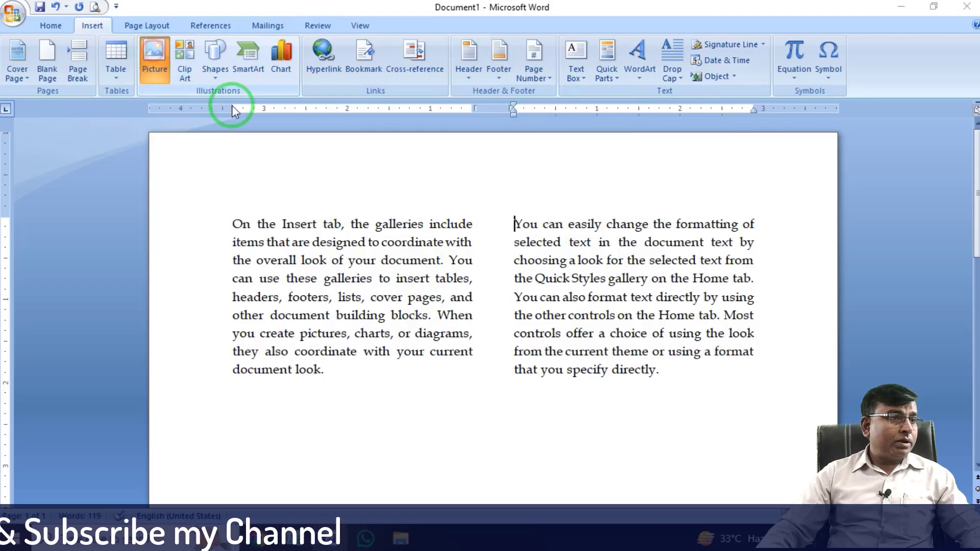
{"action": "double_click", "coordinate": [547, 175]}
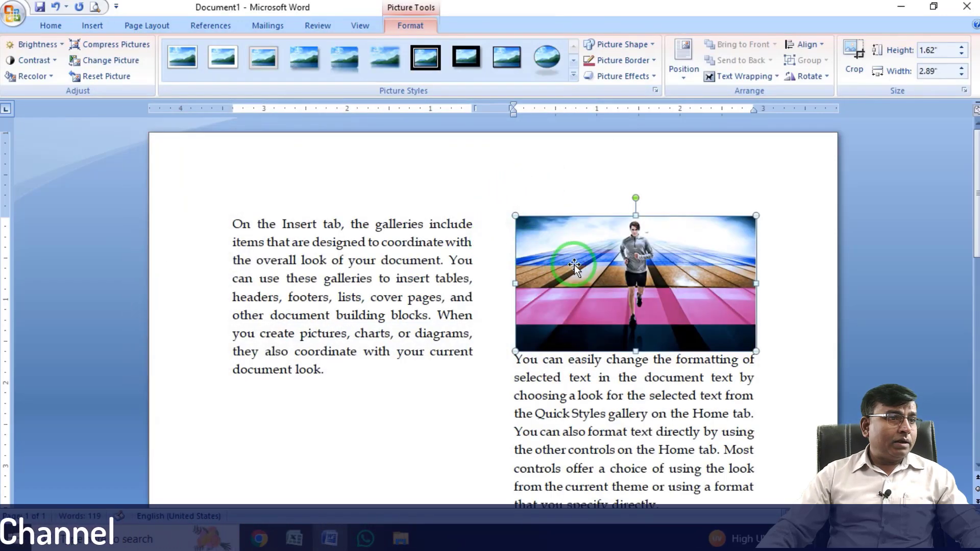
Review the running man picture's text wrapping options and compare them with the page and section break types.
{"action": "left_click", "coordinate": [751, 76]}
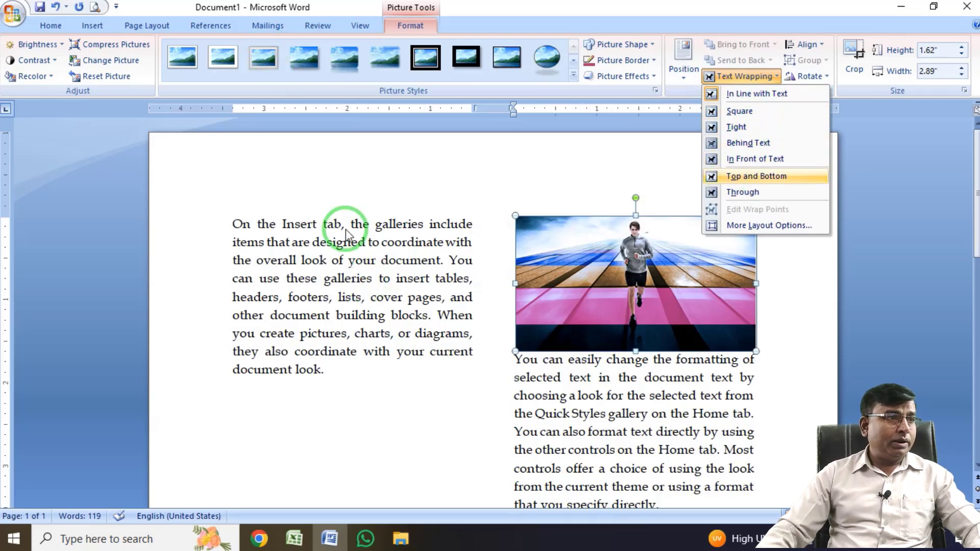
{"action": "left_click", "coordinate": [147, 25]}
{"action": "left_click", "coordinate": [270, 45]}
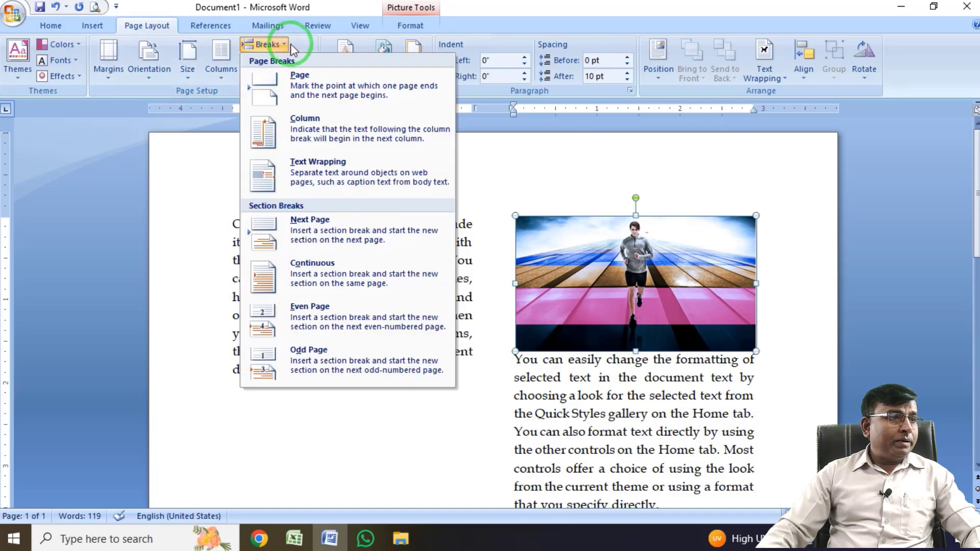
{"action": "left_click", "coordinate": [327, 135]}
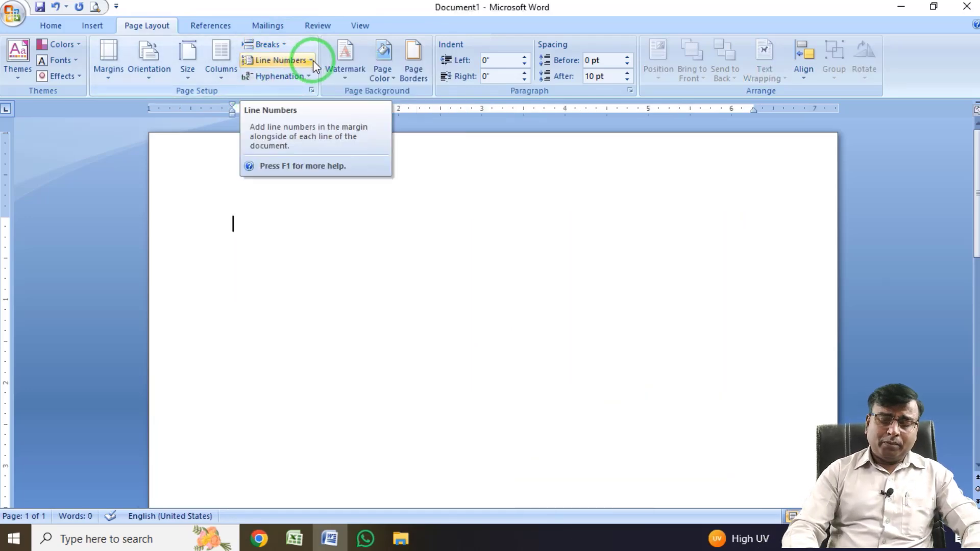
Generate sample text with =rand() on the blank page and justify all of its paragraphs.
{"action": "type", "text": "=rand"}
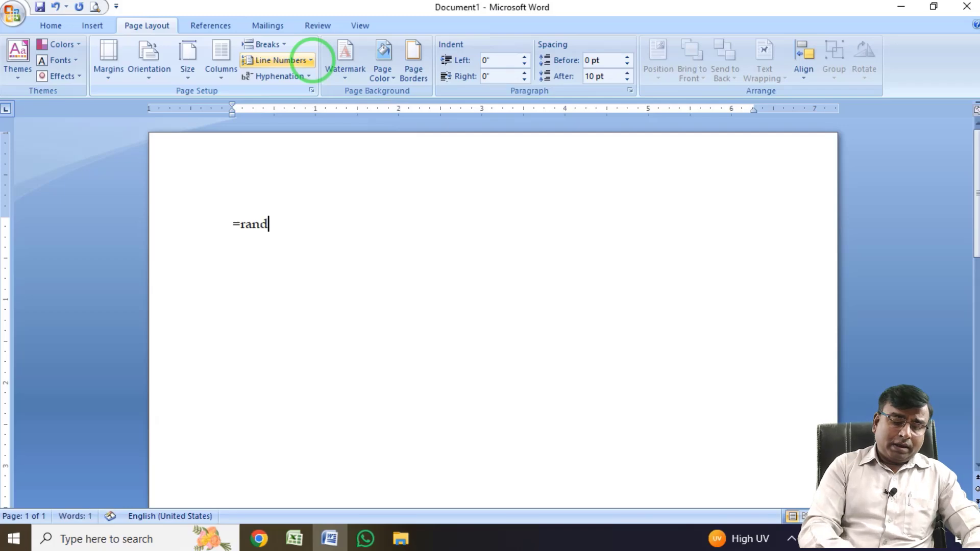
{"action": "type", "text": "()"}
{"action": "key", "text": "Return"}
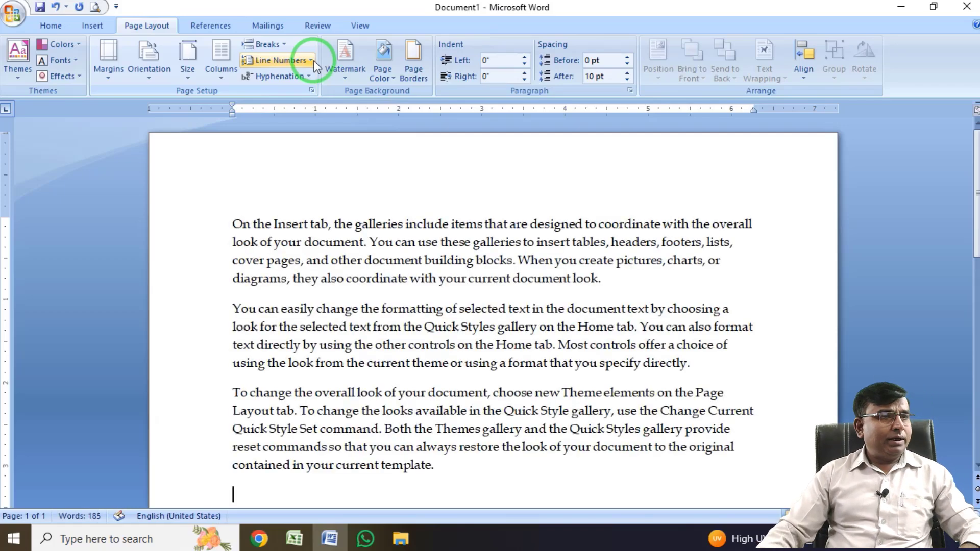
{"action": "key", "text": "ctrl+a"}
{"action": "key", "text": "ctrl+j"}
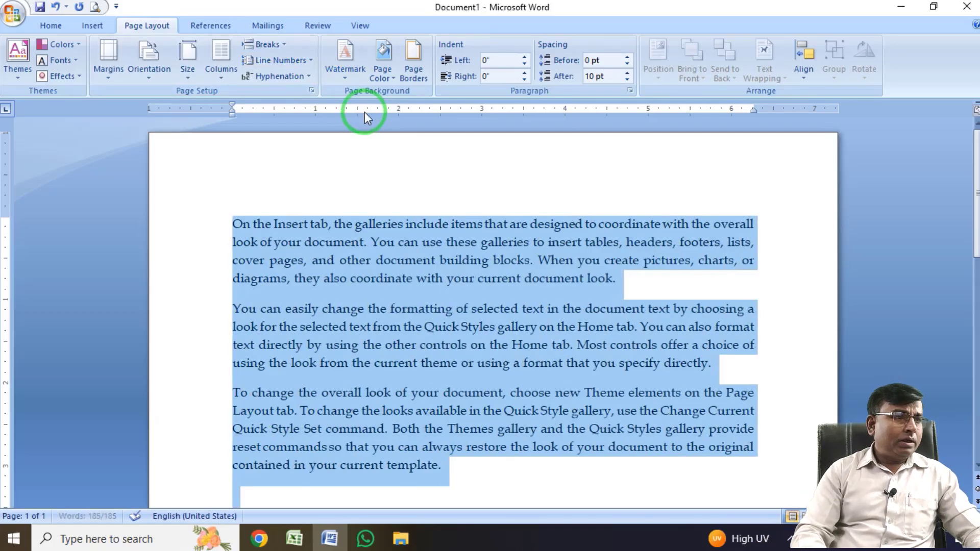
{"action": "left_click", "coordinate": [295, 327]}
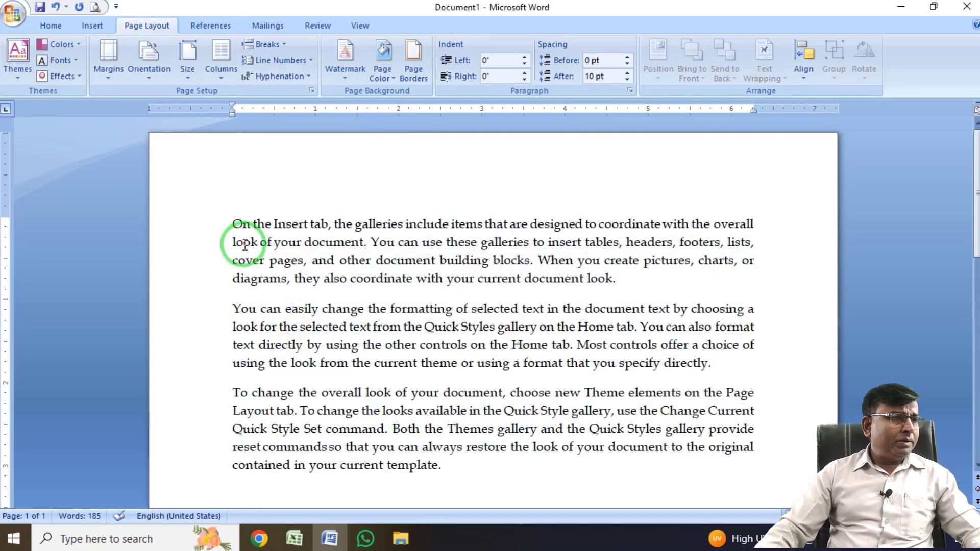
Add continuous line numbers to the three sample paragraphs and clear the text selection.
{"action": "left_click_drag", "start_coordinate": [230, 221], "coordinate": [459, 463]}
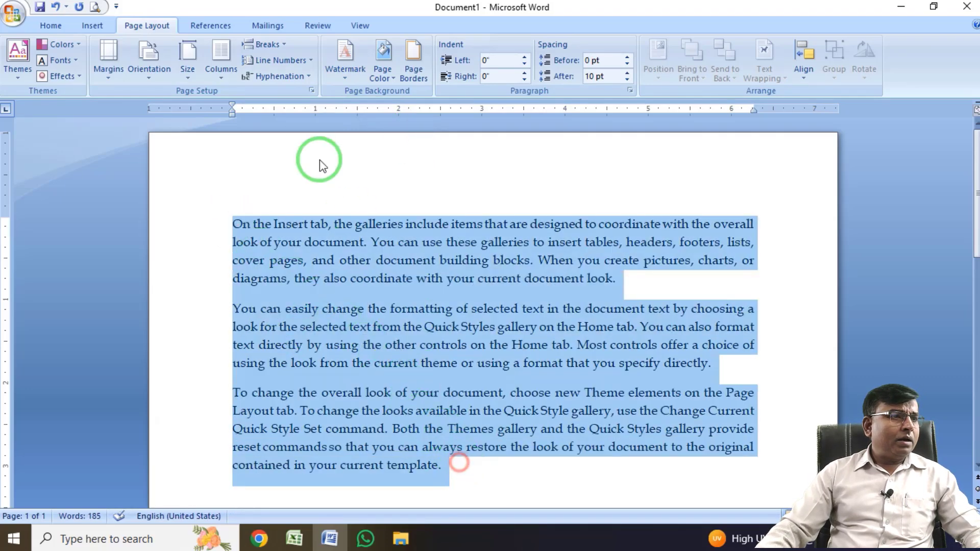
{"action": "left_click", "coordinate": [310, 61]}
{"action": "left_click", "coordinate": [305, 95]}
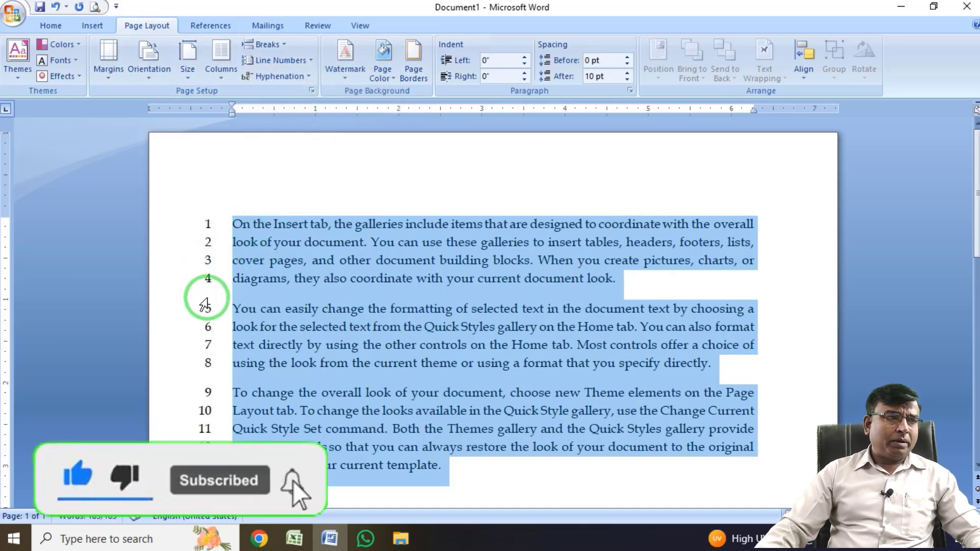
{"action": "left_click", "coordinate": [259, 279]}
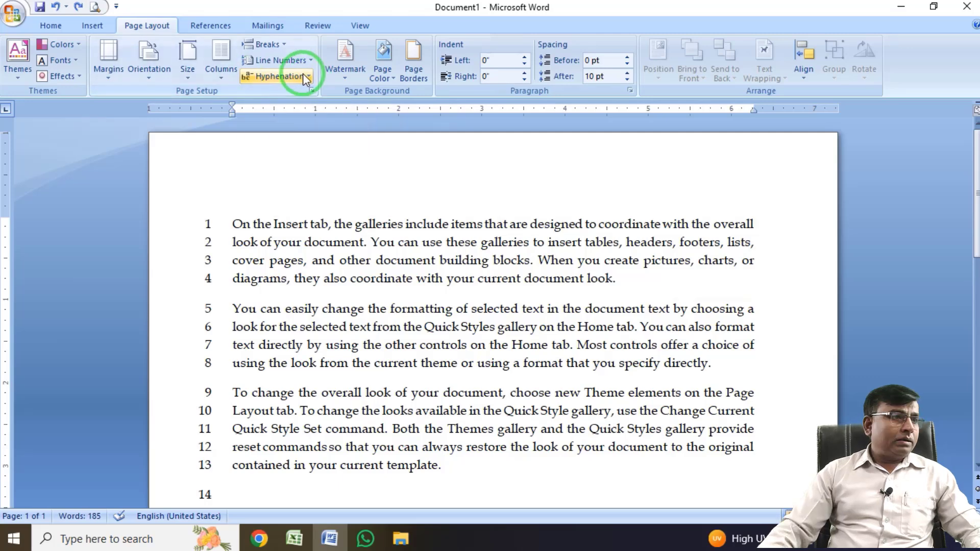
Turn on automatic hyphenation for the document and inspect the words split at the line ends.
{"action": "left_click", "coordinate": [303, 75]}
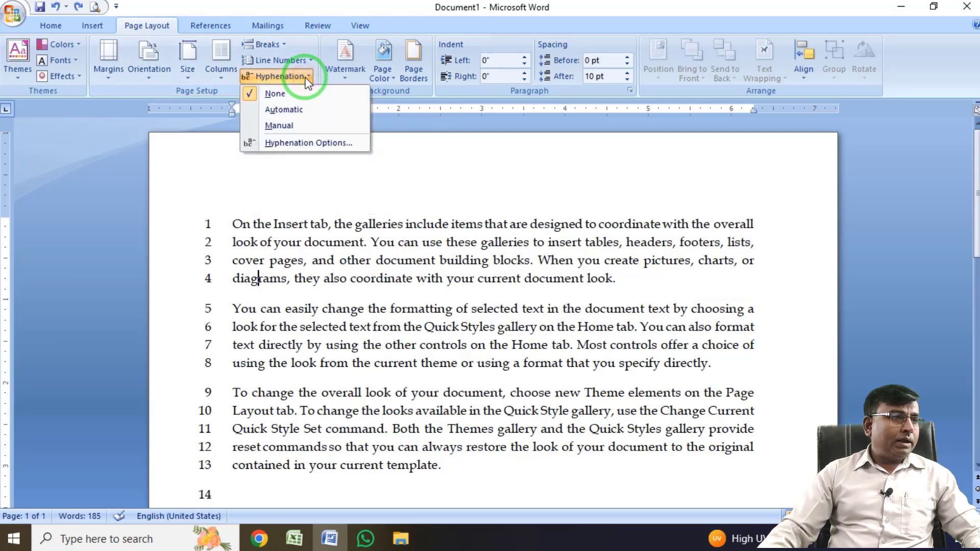
{"action": "left_click", "coordinate": [301, 112]}
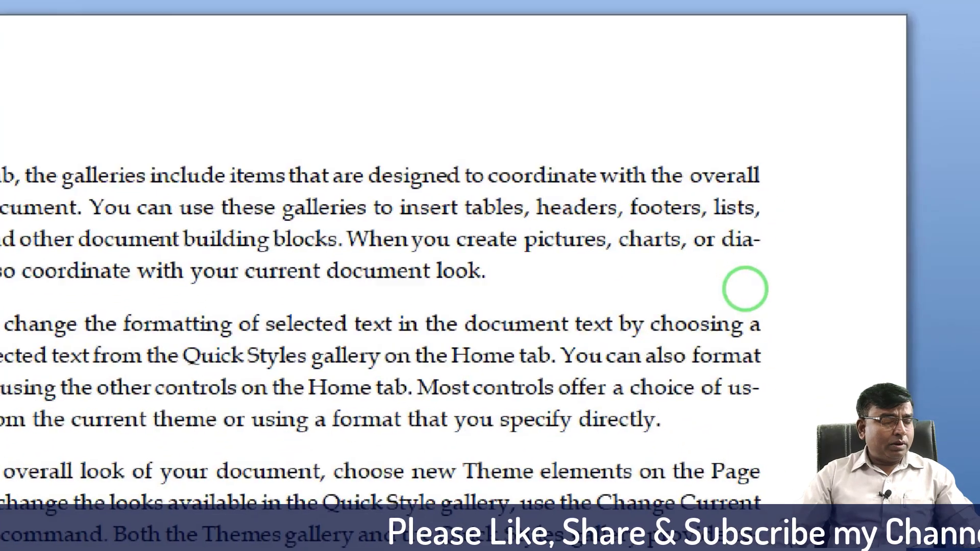
{"action": "left_click", "coordinate": [719, 160]}
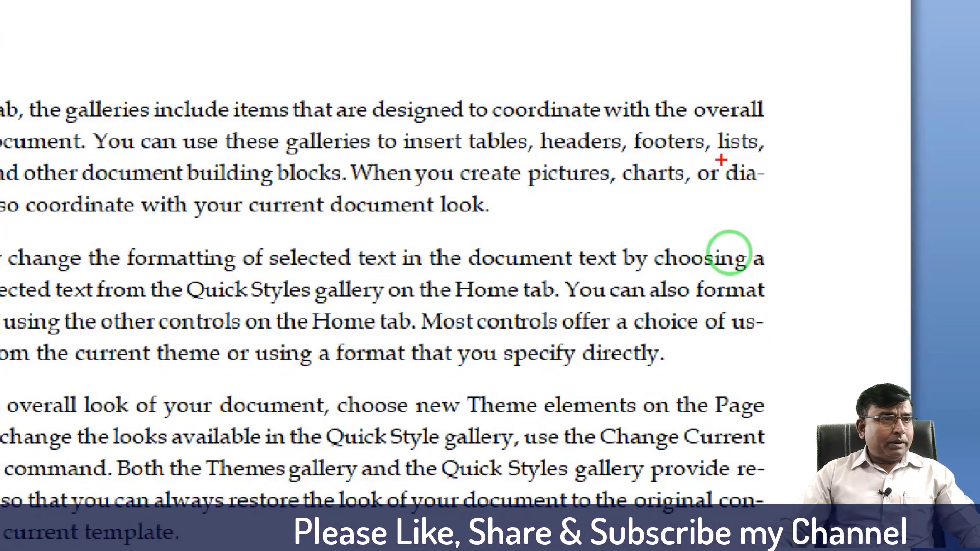
{"action": "left_click_drag", "start_coordinate": [720, 160], "coordinate": [783, 194]}
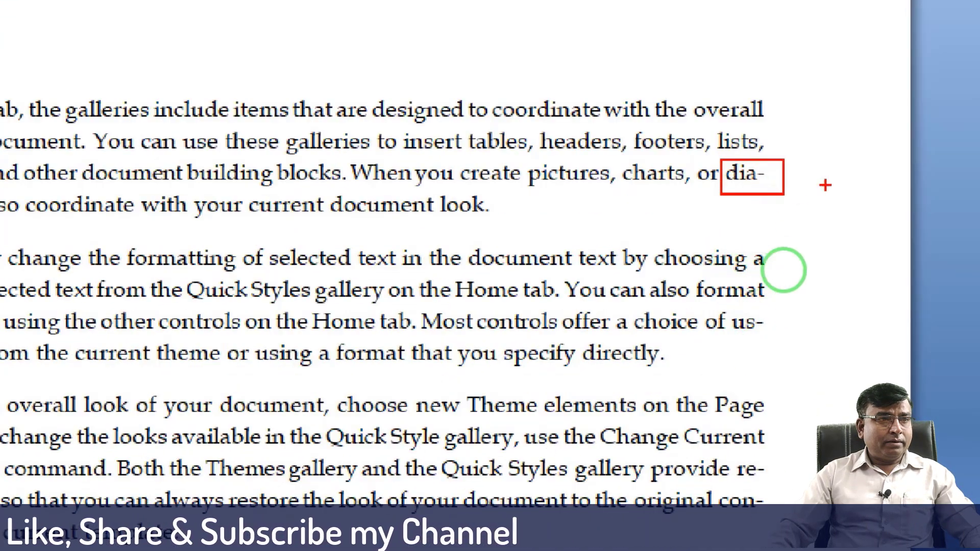
{"action": "left_click_drag", "start_coordinate": [728, 311], "coordinate": [782, 348]}
{"action": "left_click_drag", "start_coordinate": [736, 464], "coordinate": [772, 478]}
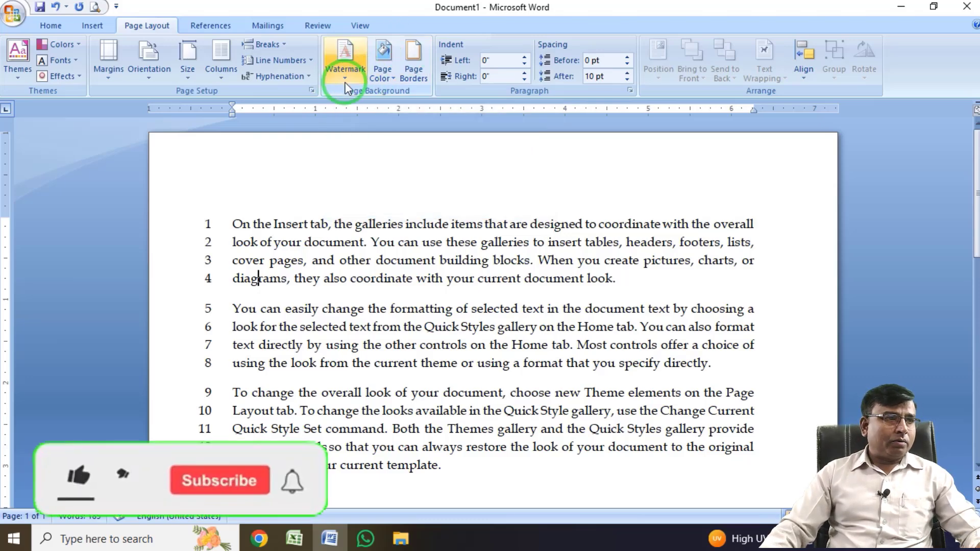
Apply the CONFIDENTIAL 1 watermark to the page and check how it appears behind the text.
{"action": "left_click", "coordinate": [345, 68]}
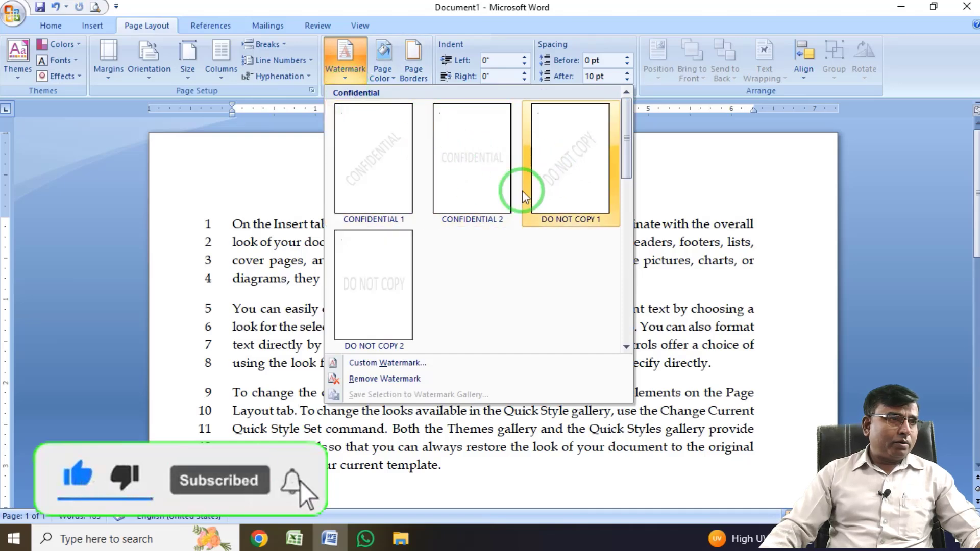
{"action": "left_click", "coordinate": [371, 171]}
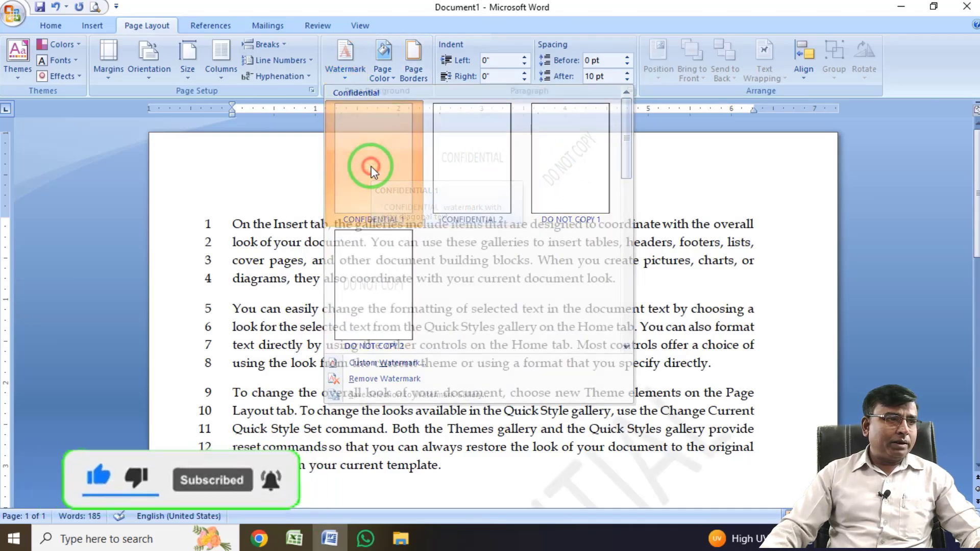
{"action": "scroll", "coordinate": [462, 306], "scroll_direction": "down", "scroll_amount": 3}
{"action": "scroll", "coordinate": [526, 407], "scroll_direction": "down", "scroll_amount": 5}
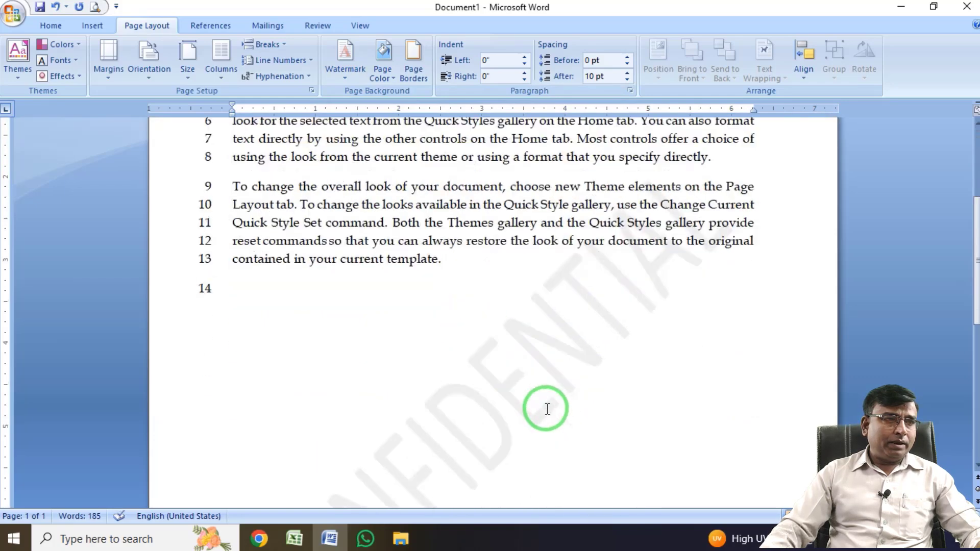
{"action": "scroll", "coordinate": [434, 391], "scroll_direction": "up", "scroll_amount": 7}
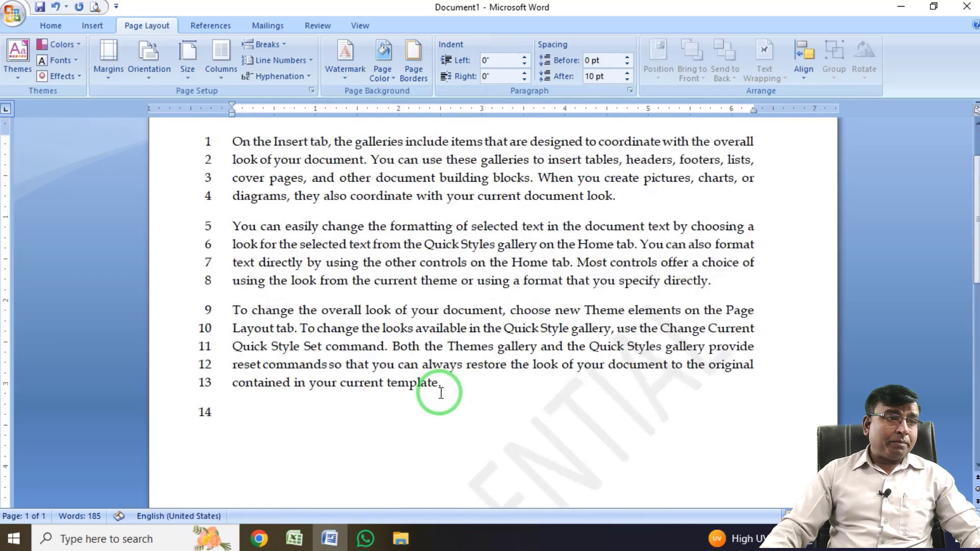
Point out the custom watermark option and remove the CONFIDENTIAL watermark from the document.
{"action": "left_click", "coordinate": [345, 79]}
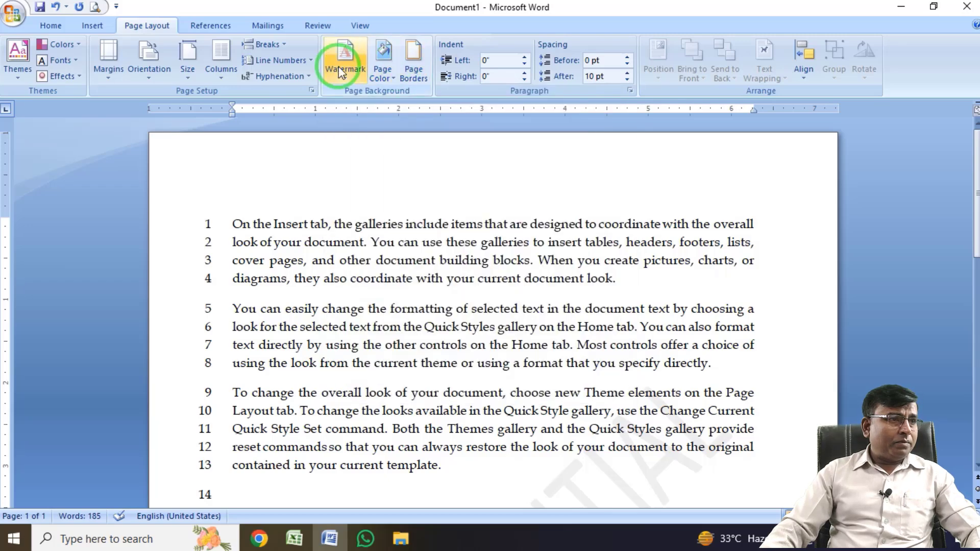
{"action": "left_click", "coordinate": [338, 67]}
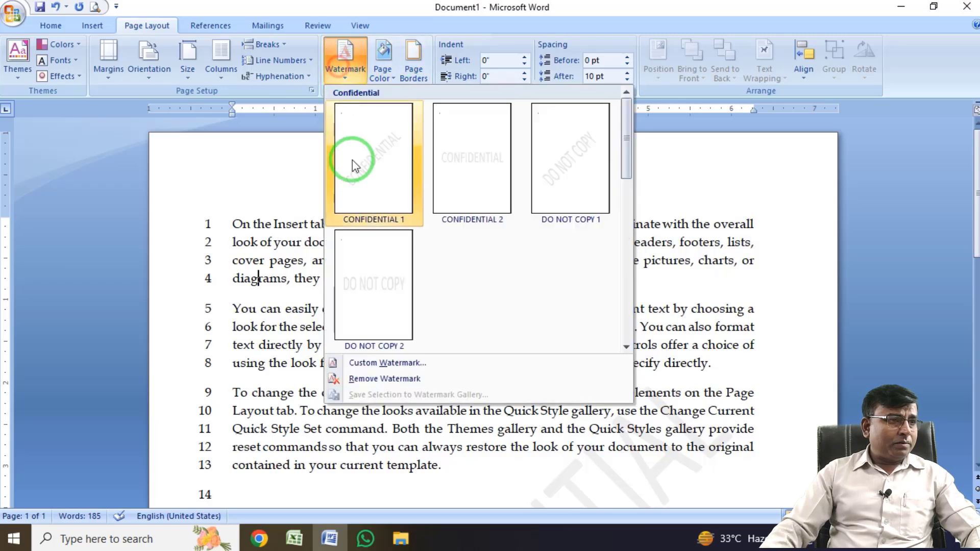
{"action": "left_click", "coordinate": [380, 379]}
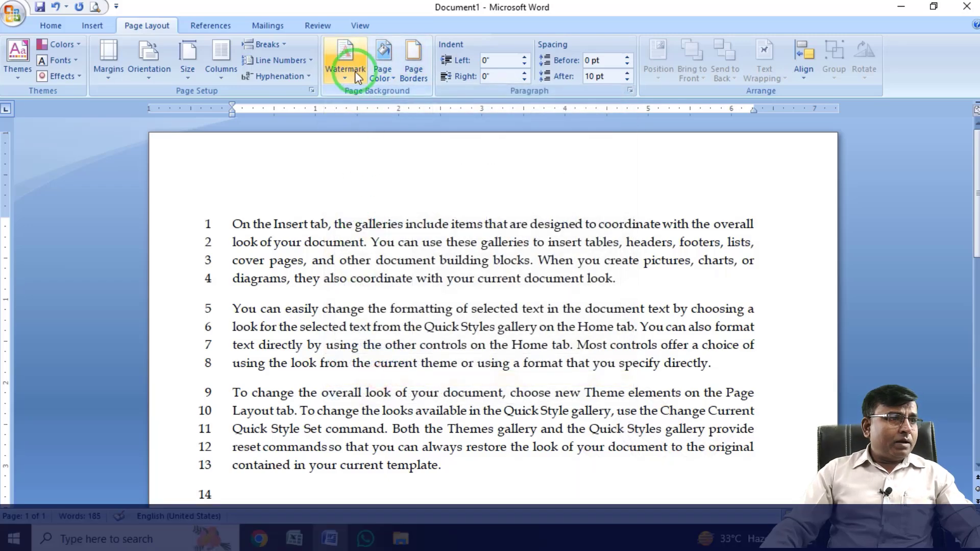
Create a custom picture watermark from active-walking-3274681_640.png with automatic scale and washout.
{"action": "left_click", "coordinate": [356, 75]}
{"action": "left_click", "coordinate": [373, 363]}
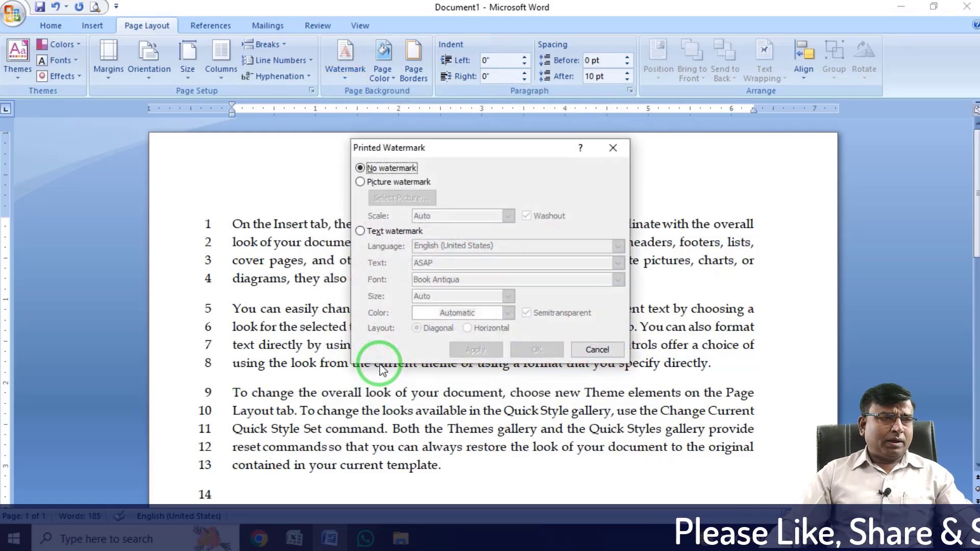
{"action": "left_click", "coordinate": [360, 182]}
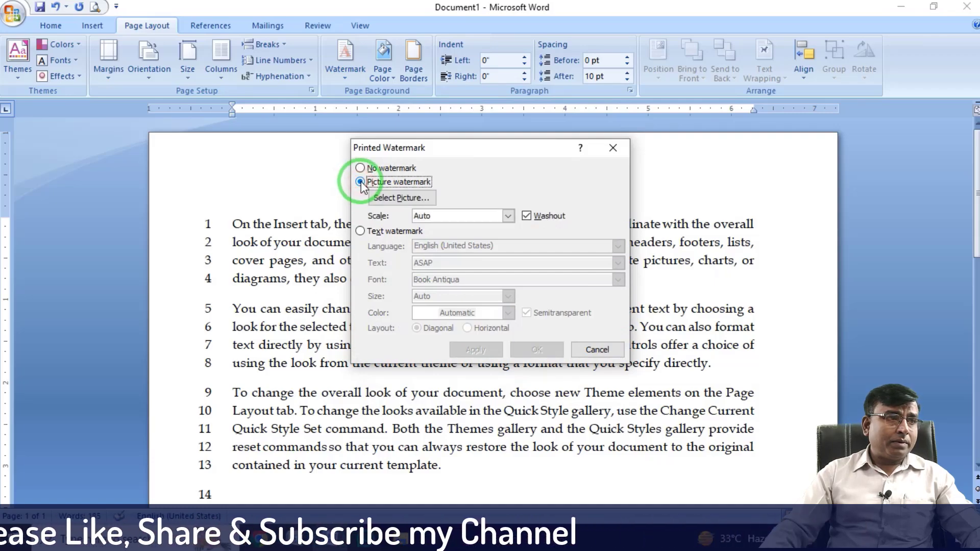
{"action": "left_click", "coordinate": [416, 199]}
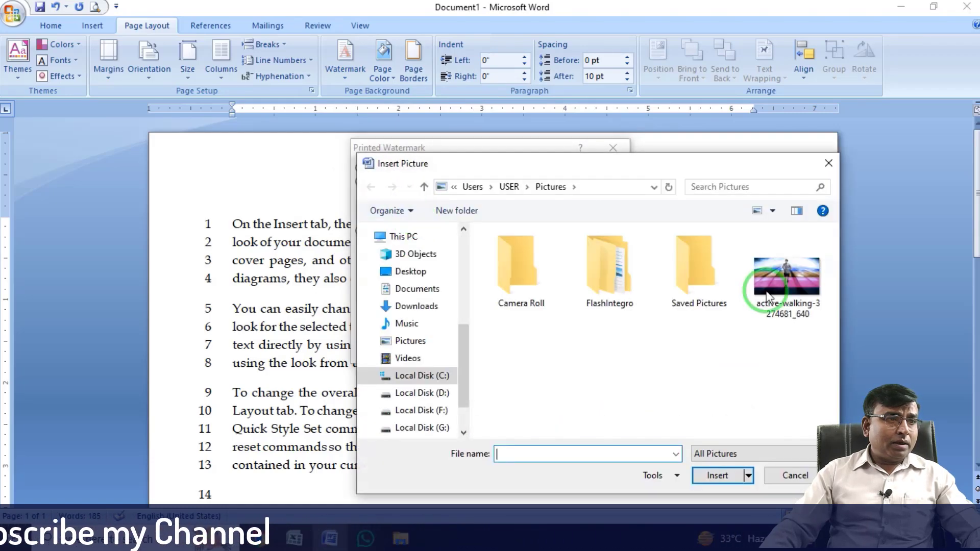
{"action": "double_click", "coordinate": [789, 282]}
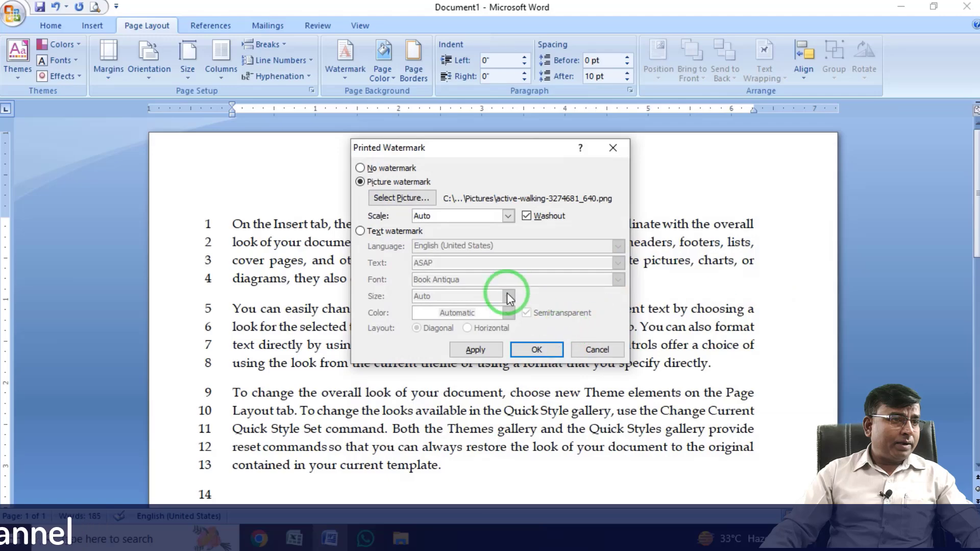
{"action": "left_click", "coordinate": [536, 349]}
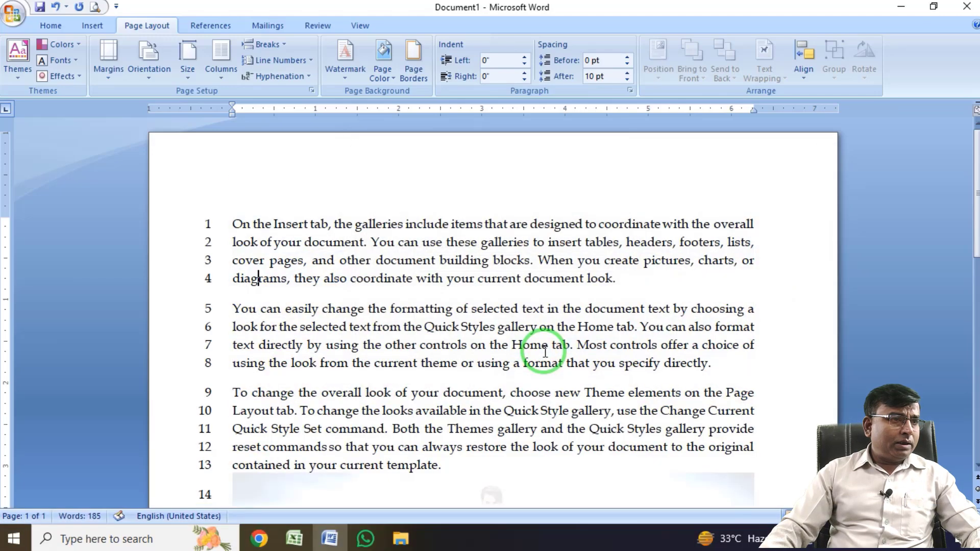
Check the picture watermark on the page and undo it.
{"action": "scroll", "coordinate": [542, 357], "scroll_direction": "down", "scroll_amount": 6}
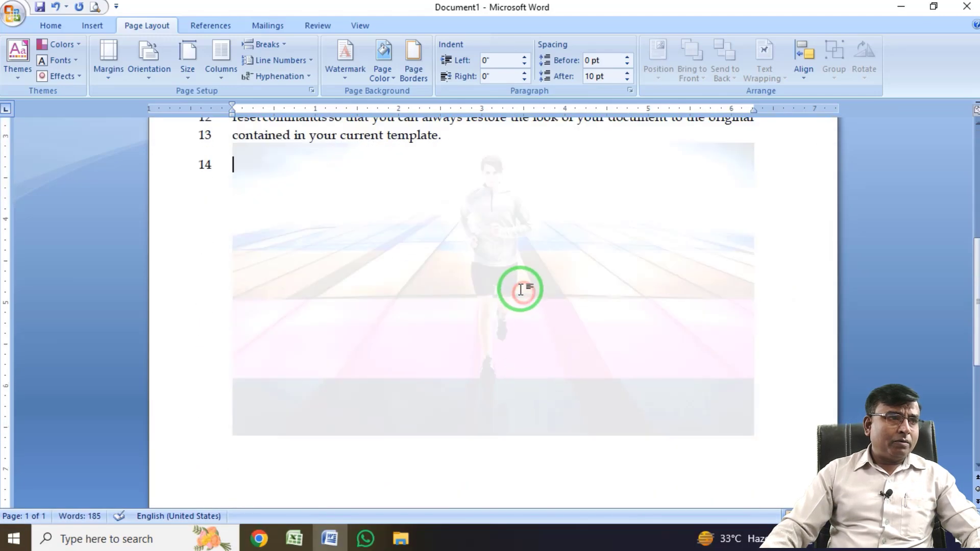
{"action": "left_click", "coordinate": [516, 287]}
{"action": "scroll", "coordinate": [537, 336], "scroll_direction": "up", "scroll_amount": 2}
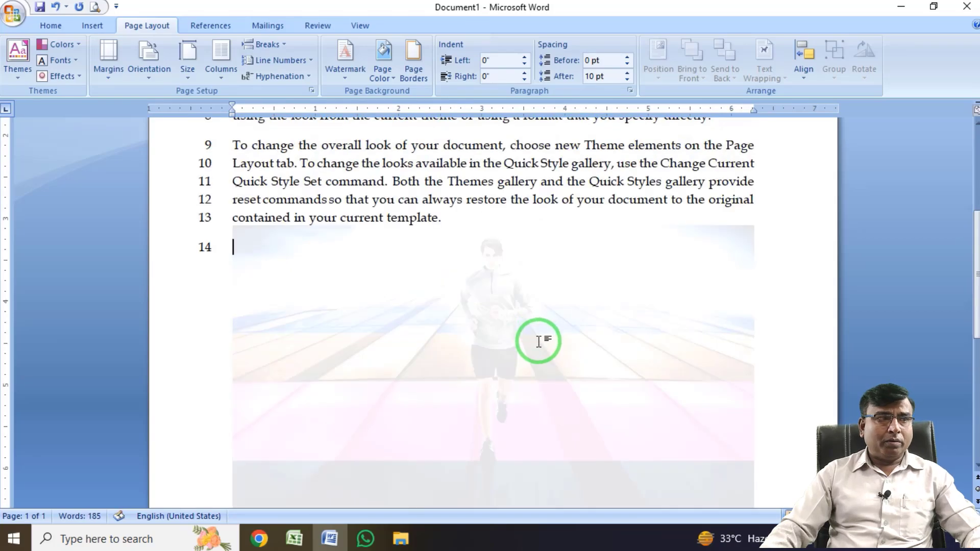
{"action": "scroll", "coordinate": [539, 341], "scroll_direction": "up", "scroll_amount": 5}
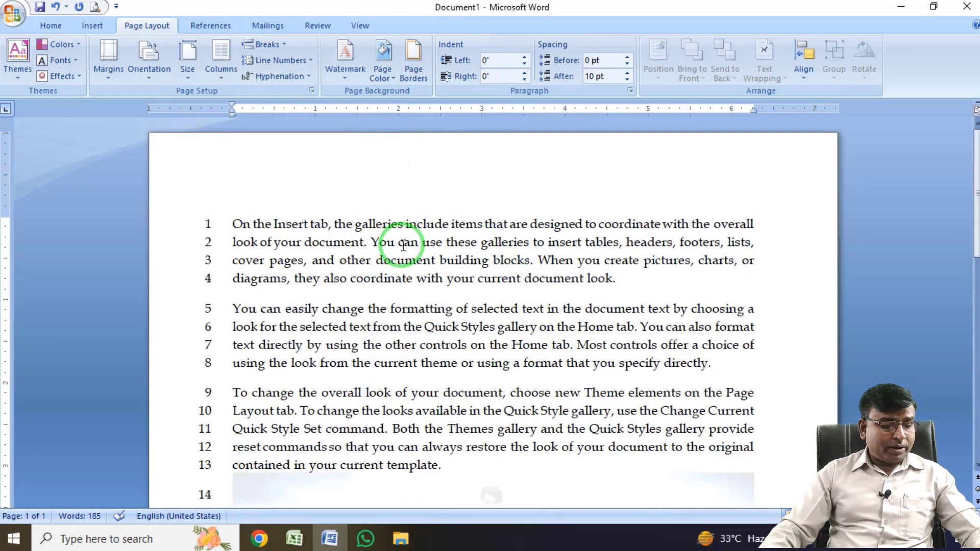
{"action": "key", "text": "ctrl+z"}
Add a custom diagonal, semitransparent text watermark reading TECH BUZZ and check it on the page.
{"action": "left_click", "coordinate": [359, 63]}
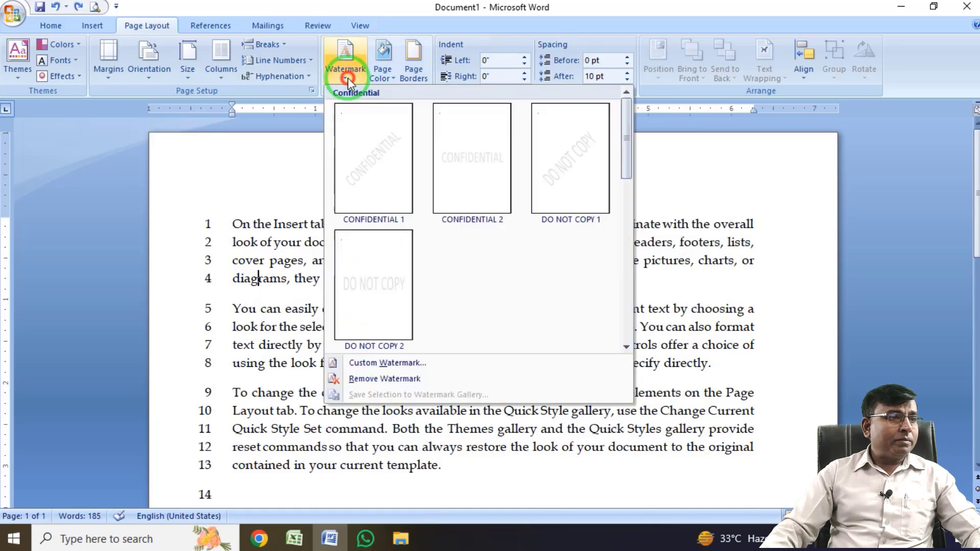
{"action": "left_click", "coordinate": [363, 360]}
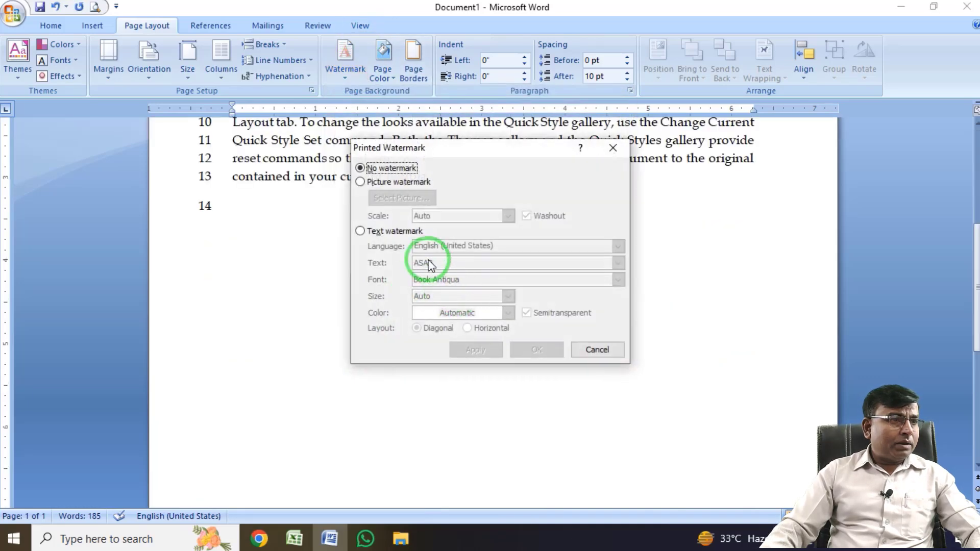
{"action": "left_click", "coordinate": [360, 231]}
{"action": "left_click_drag", "start_coordinate": [442, 262], "coordinate": [380, 263]}
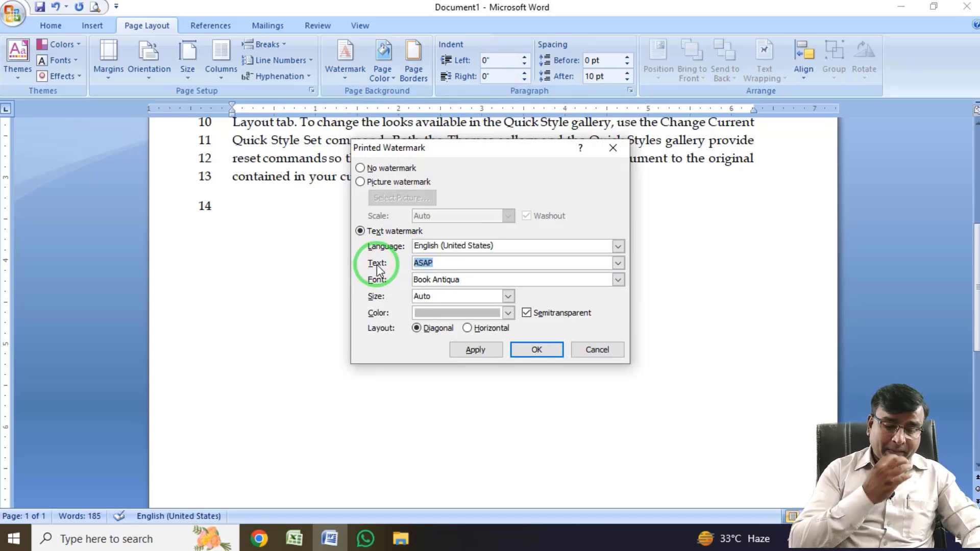
{"action": "type", "text": "TECH BUZZ"}
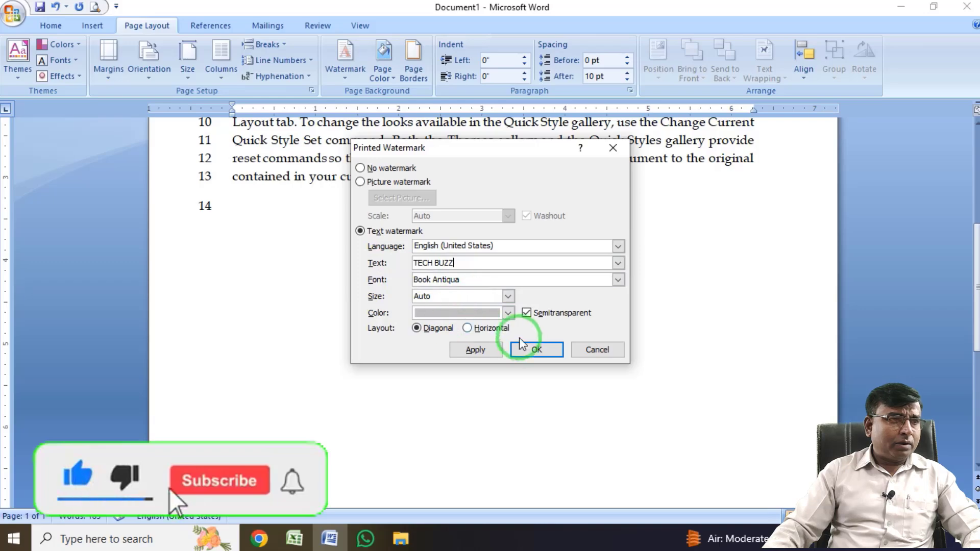
{"action": "left_click", "coordinate": [537, 350]}
{"action": "scroll", "coordinate": [554, 372], "scroll_direction": "up", "scroll_amount": 2}
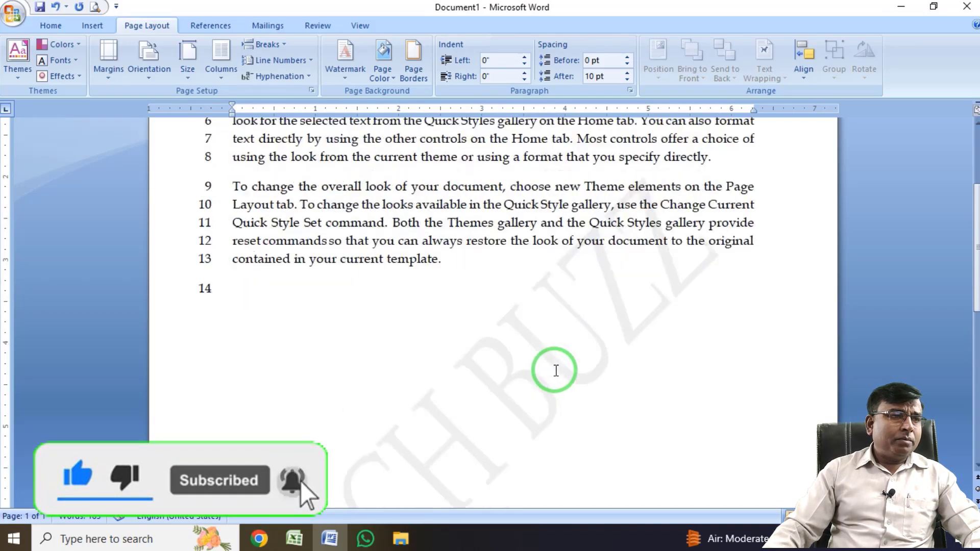
{"action": "scroll", "coordinate": [555, 371], "scroll_direction": "down", "scroll_amount": 4}
{"action": "scroll", "coordinate": [556, 371], "scroll_direction": "up", "scroll_amount": 8}
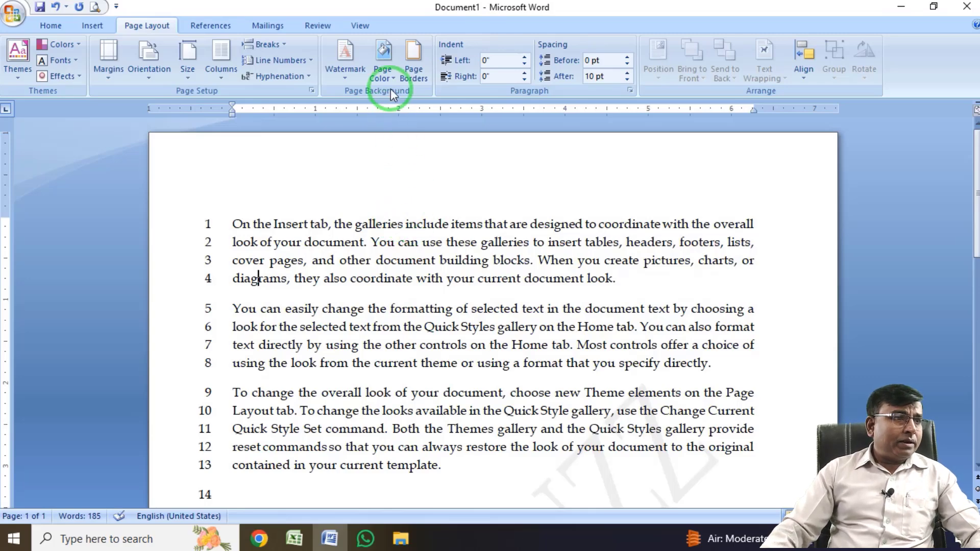
Set the page background to a custom purple chosen from the full colour spectrum.
{"action": "left_click", "coordinate": [390, 75]}
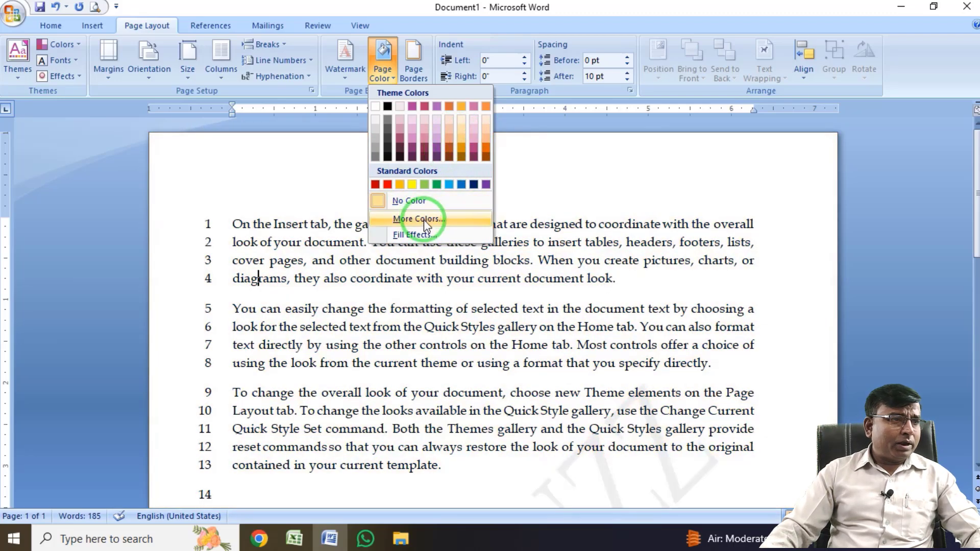
{"action": "left_click", "coordinate": [424, 220]}
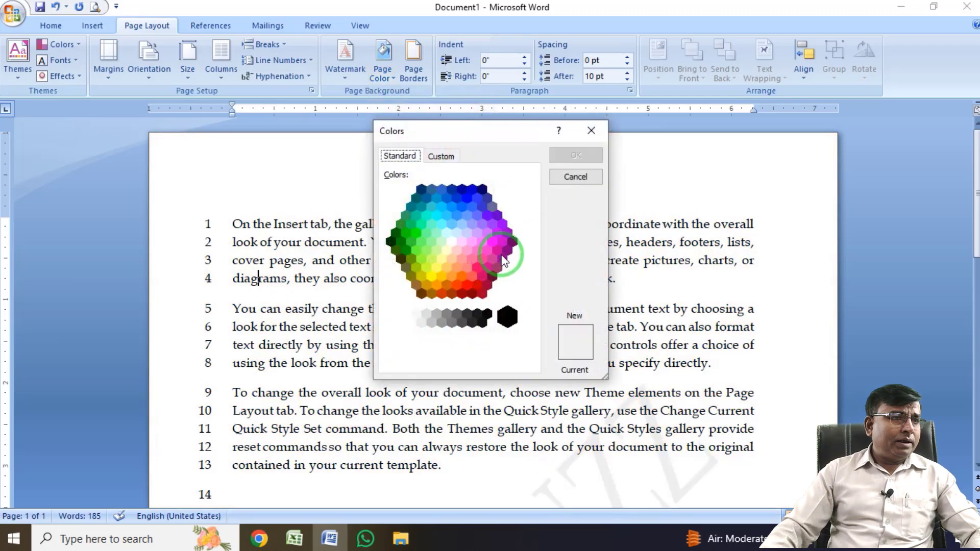
{"action": "left_click", "coordinate": [468, 198]}
{"action": "left_click", "coordinate": [440, 156]}
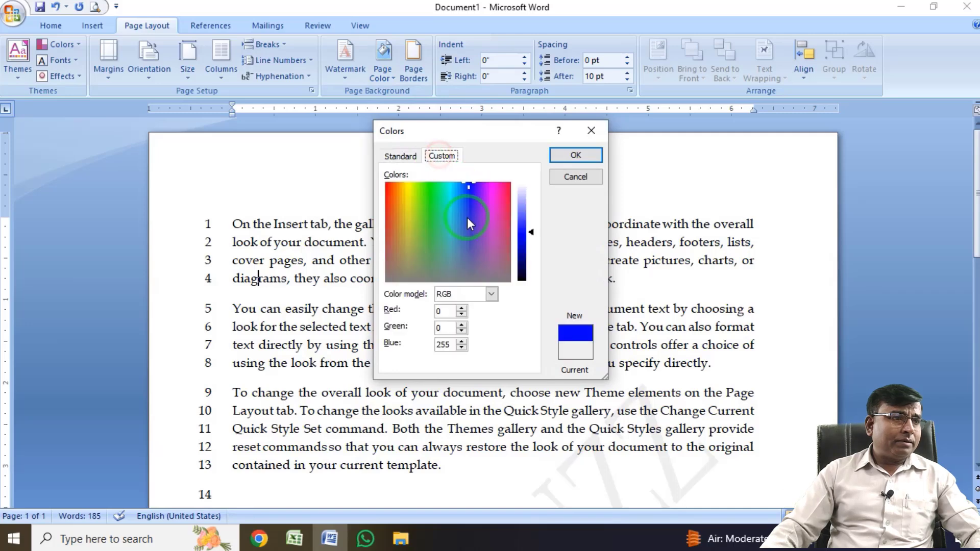
{"action": "left_click", "coordinate": [478, 215]}
{"action": "double_click", "coordinate": [469, 206]}
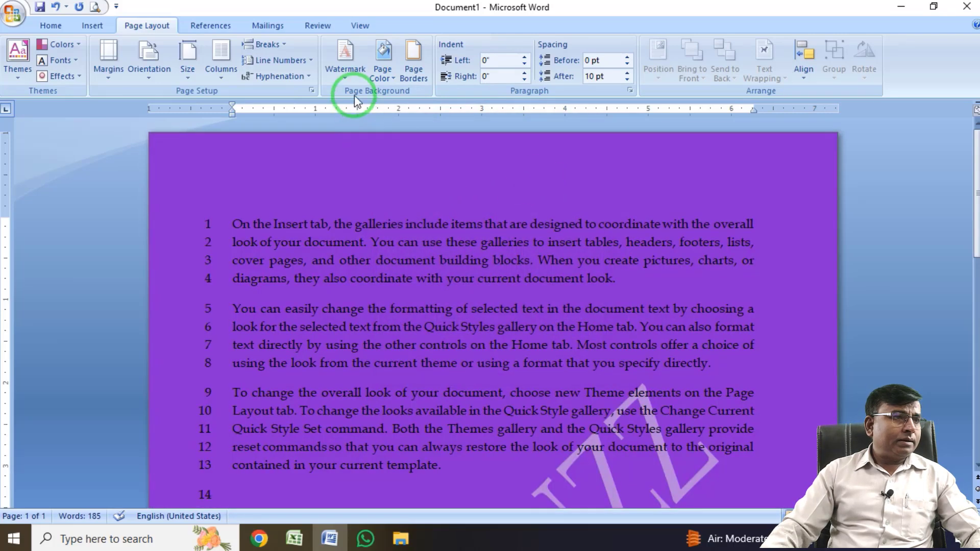
{"action": "left_click", "coordinate": [392, 78]}
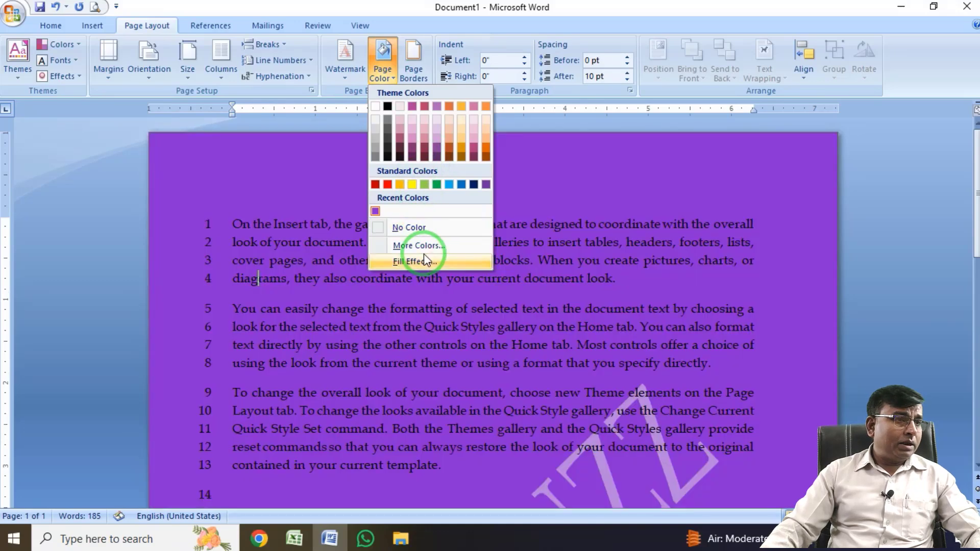
{"action": "left_click", "coordinate": [424, 260]}
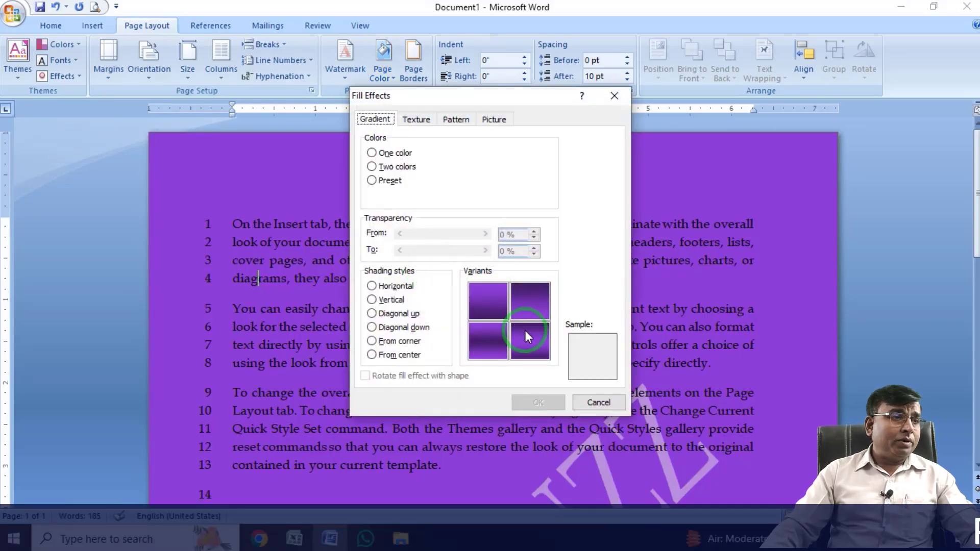
{"action": "left_click", "coordinate": [592, 407]}
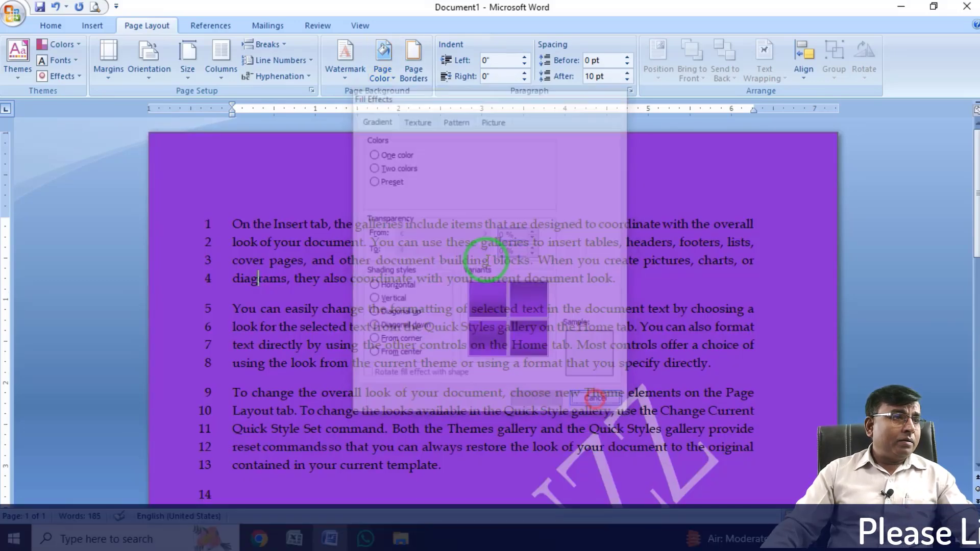
Look through the fill effect types and fill the page background with the Paper bag texture.
{"action": "left_click", "coordinate": [390, 77]}
{"action": "left_click", "coordinate": [443, 262]}
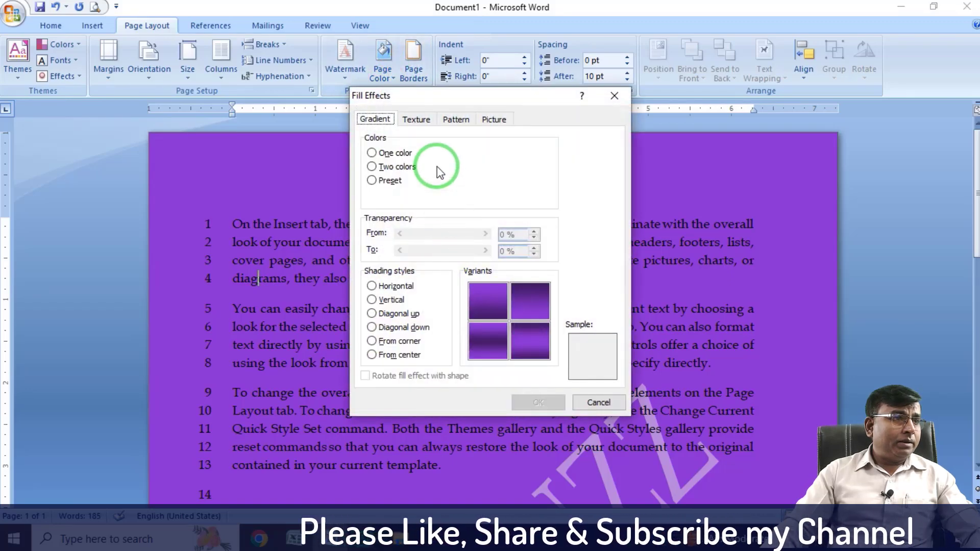
{"action": "left_click", "coordinate": [415, 122]}
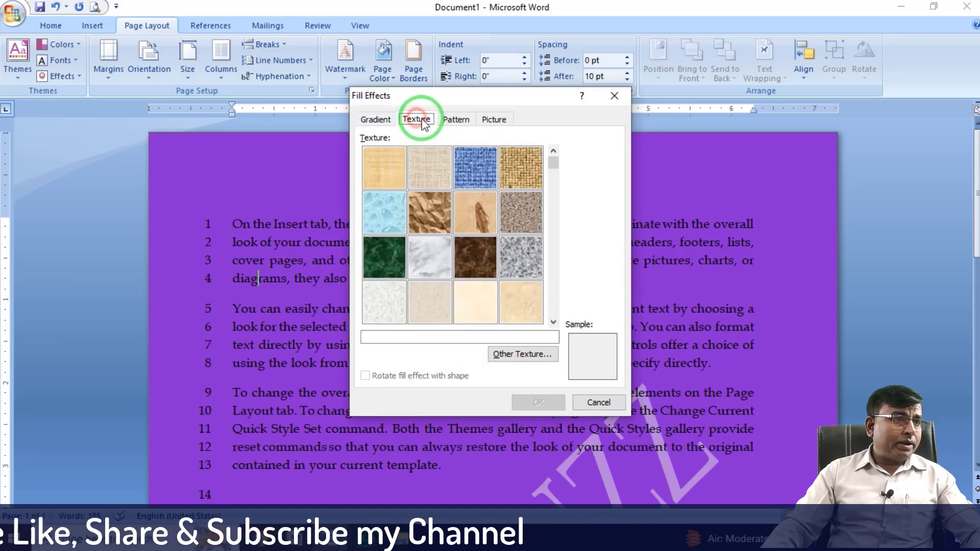
{"action": "left_click", "coordinate": [454, 120]}
{"action": "left_click", "coordinate": [494, 120]}
{"action": "left_click", "coordinate": [417, 122]}
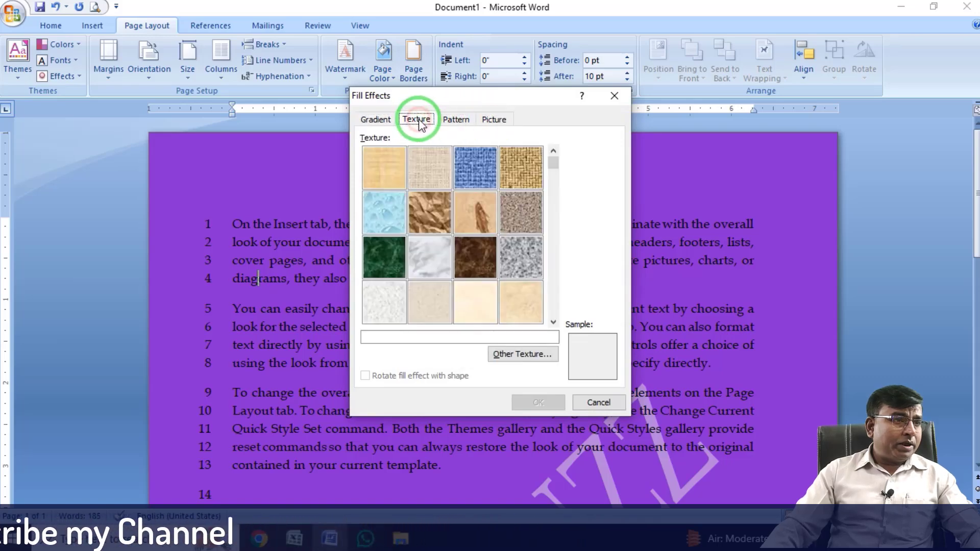
{"action": "left_click", "coordinate": [428, 209]}
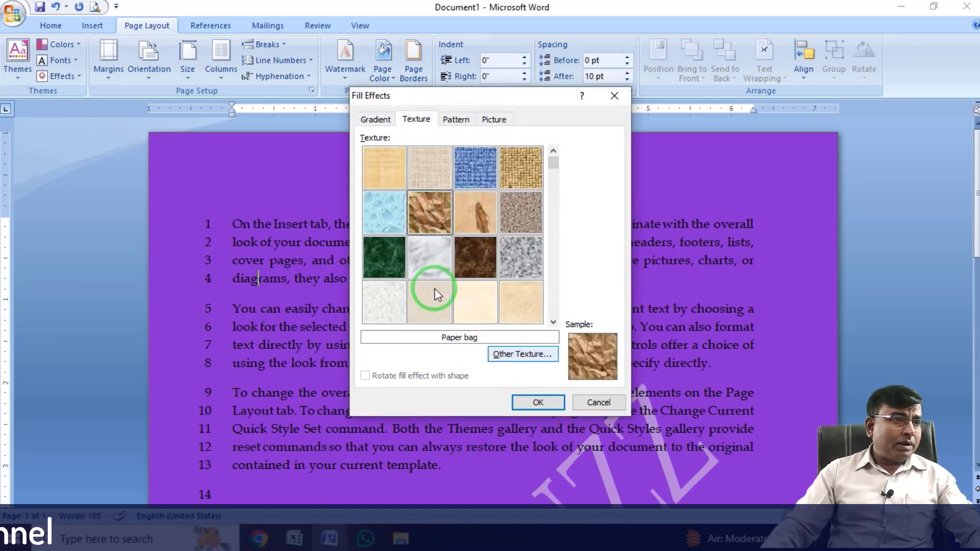
{"action": "left_click", "coordinate": [536, 402]}
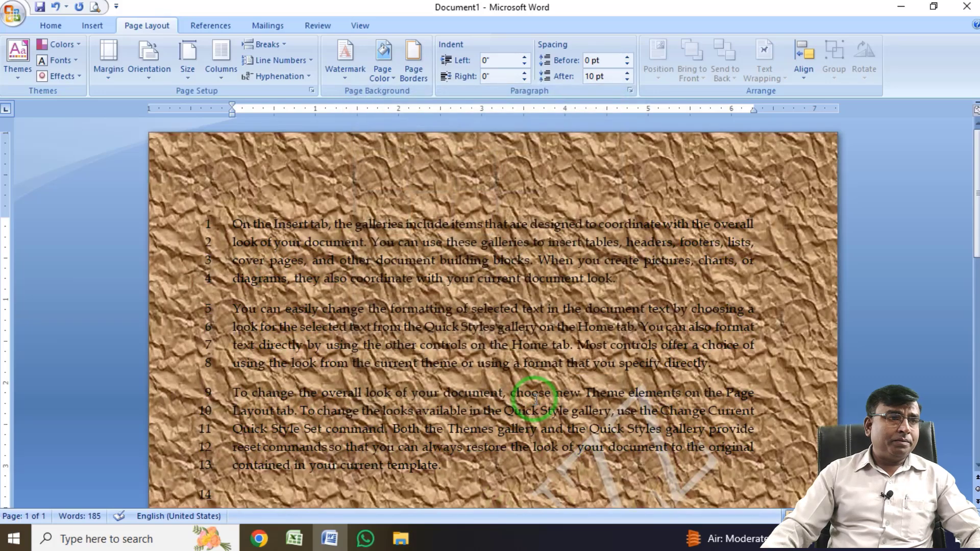
Set up a two-colour gradient page fill with vertical shading, using red as colour 1 and green as colour 2.
{"action": "left_click", "coordinate": [394, 75]}
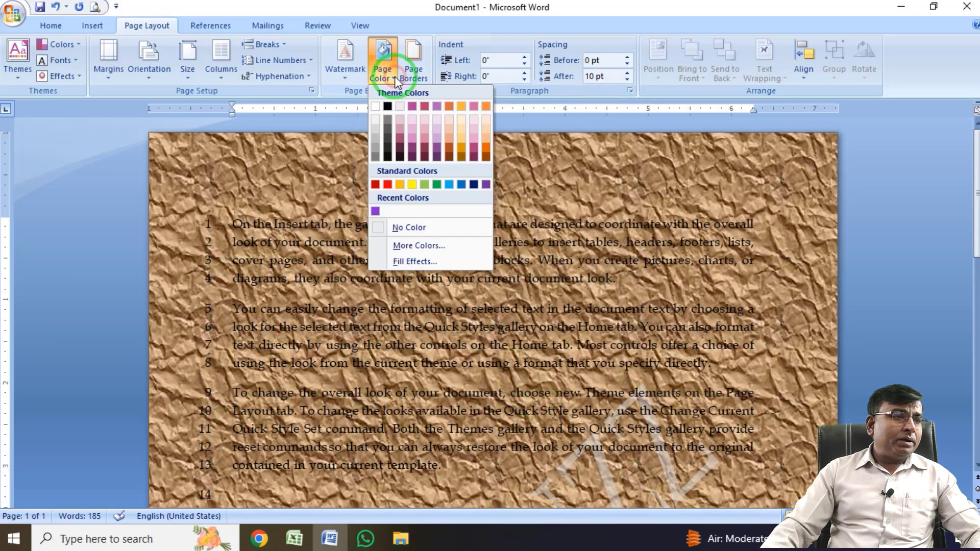
{"action": "left_click", "coordinate": [428, 258]}
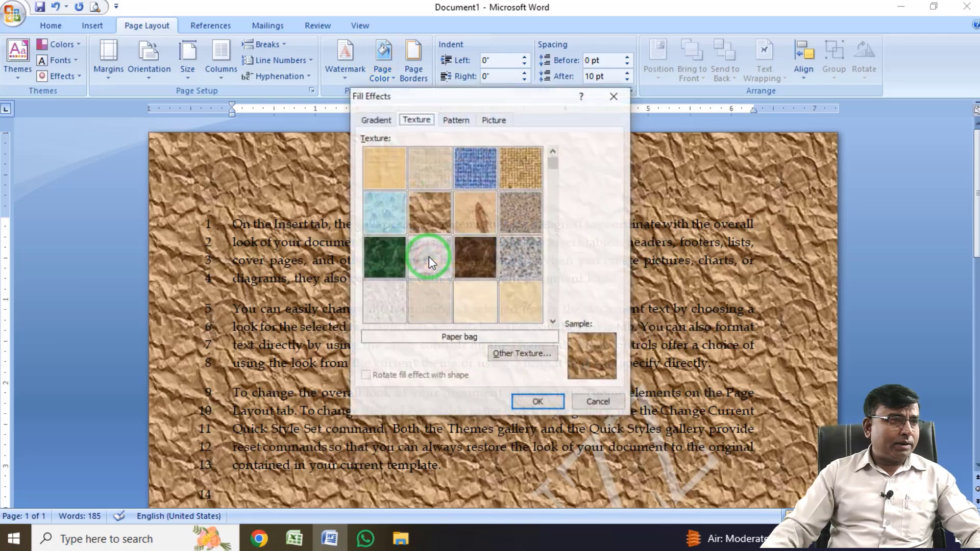
{"action": "left_click", "coordinate": [373, 121]}
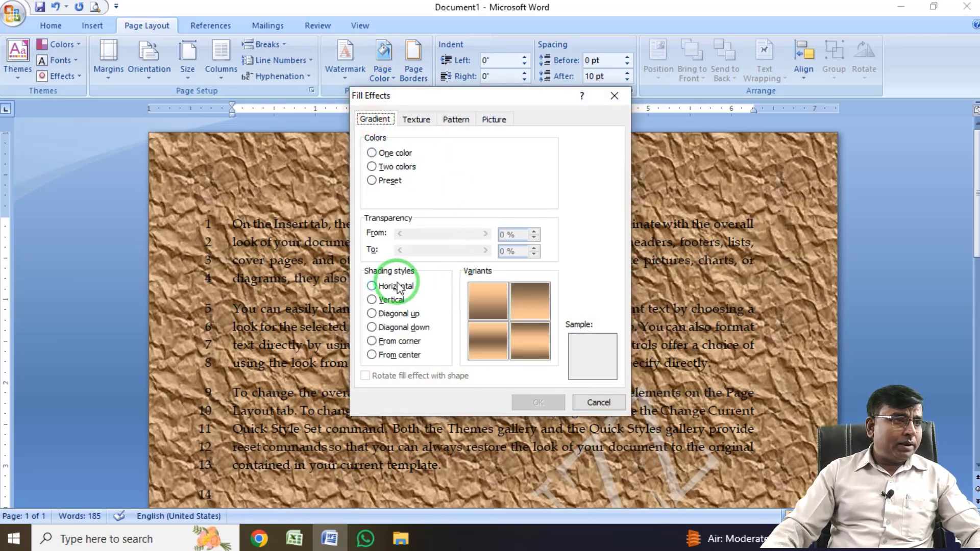
{"action": "left_click", "coordinate": [372, 300]}
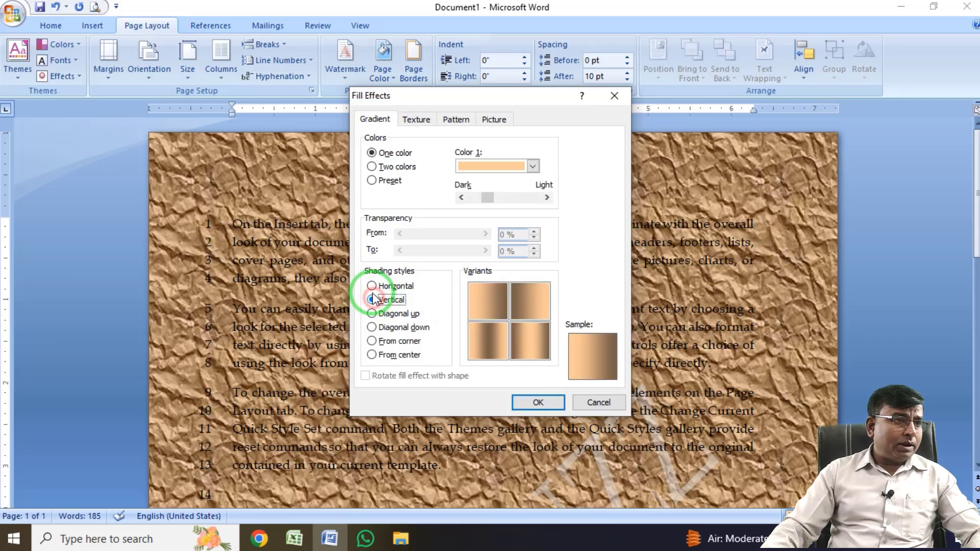
{"action": "left_click", "coordinate": [533, 166]}
{"action": "left_click", "coordinate": [372, 167]}
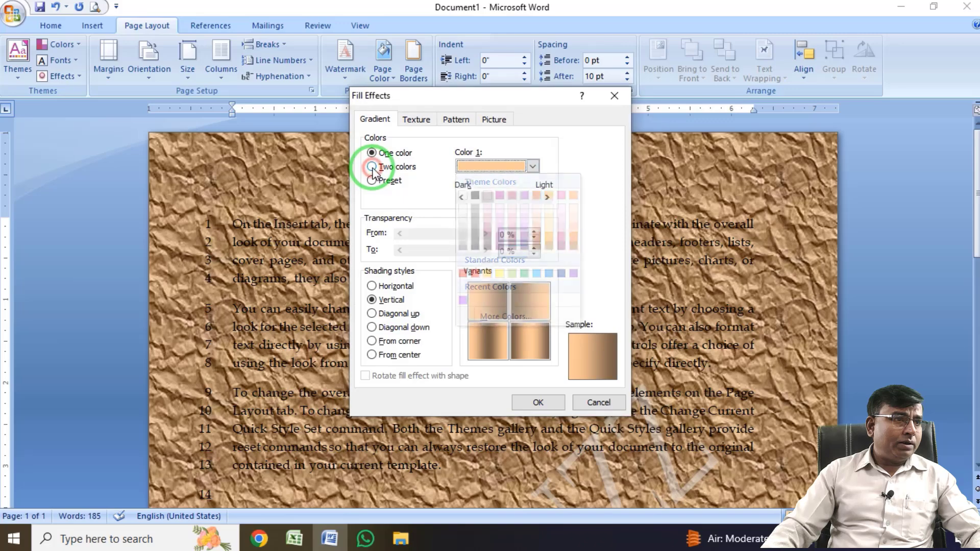
{"action": "left_click", "coordinate": [532, 167]}
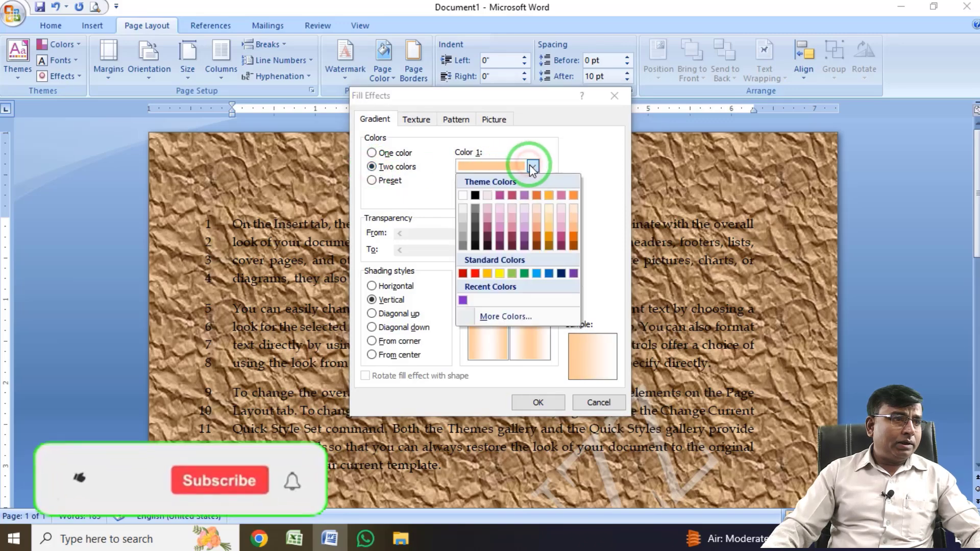
{"action": "left_click", "coordinate": [470, 273]}
{"action": "left_click", "coordinate": [532, 197]}
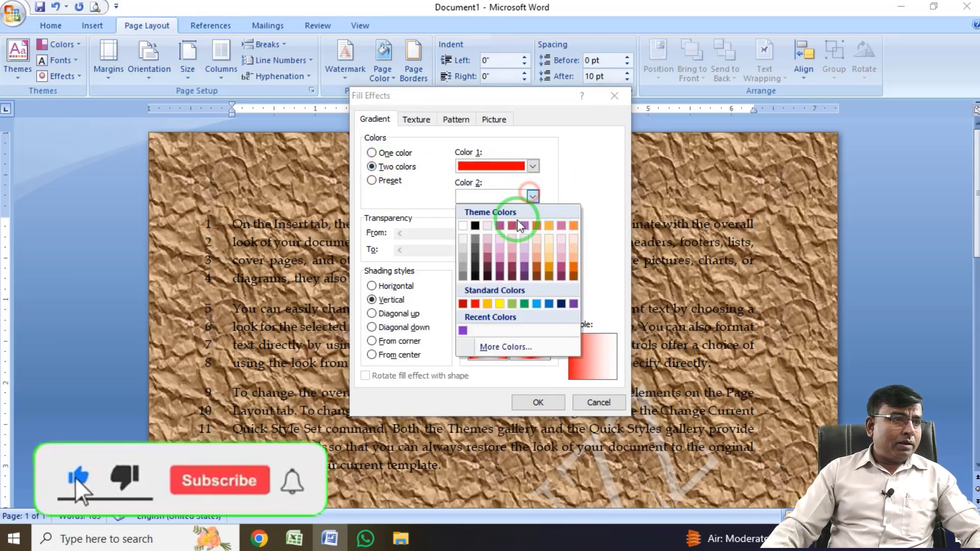
{"action": "left_click", "coordinate": [525, 304]}
{"action": "left_click", "coordinate": [487, 312]}
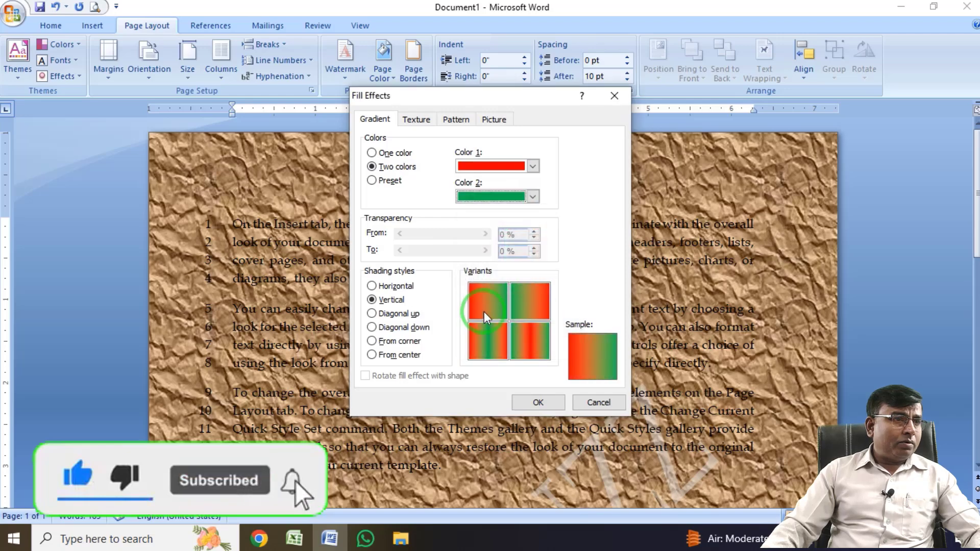
Change the gradient's second colour to yellow, choose diagonal down shading, and apply it to the page background.
{"action": "left_click", "coordinate": [531, 196]}
{"action": "left_click", "coordinate": [498, 304]}
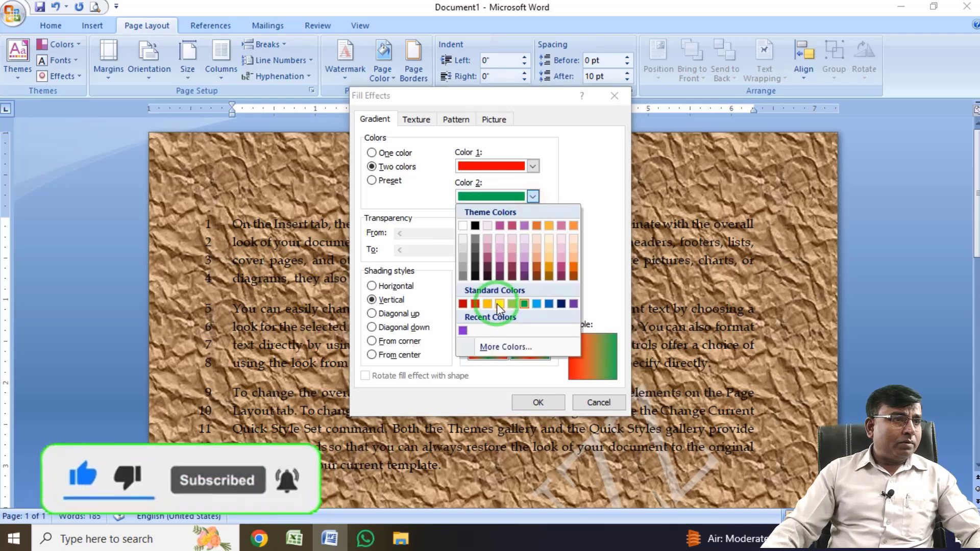
{"action": "left_click", "coordinate": [495, 299]}
{"action": "left_click", "coordinate": [472, 286]}
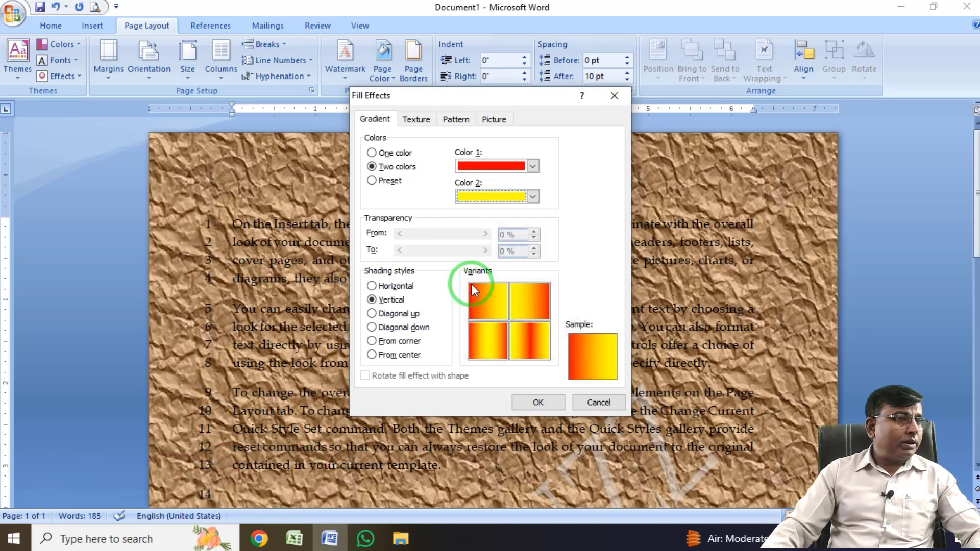
{"action": "left_click", "coordinate": [398, 313]}
{"action": "left_click", "coordinate": [402, 327]}
{"action": "left_click", "coordinate": [545, 406]}
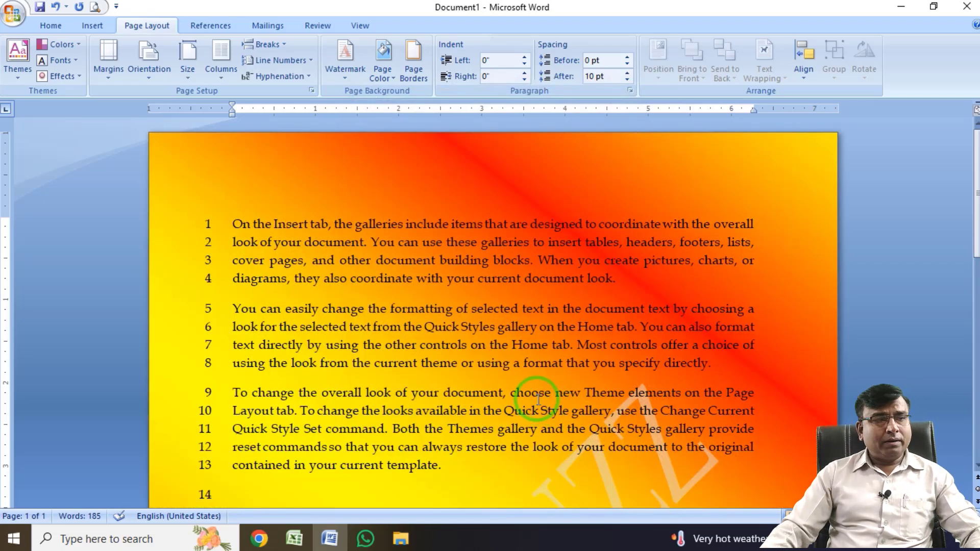
{"action": "scroll", "coordinate": [544, 401], "scroll_direction": "down", "scroll_amount": 2}
{"action": "scroll", "coordinate": [499, 351], "scroll_direction": "up", "scroll_amount": 2}
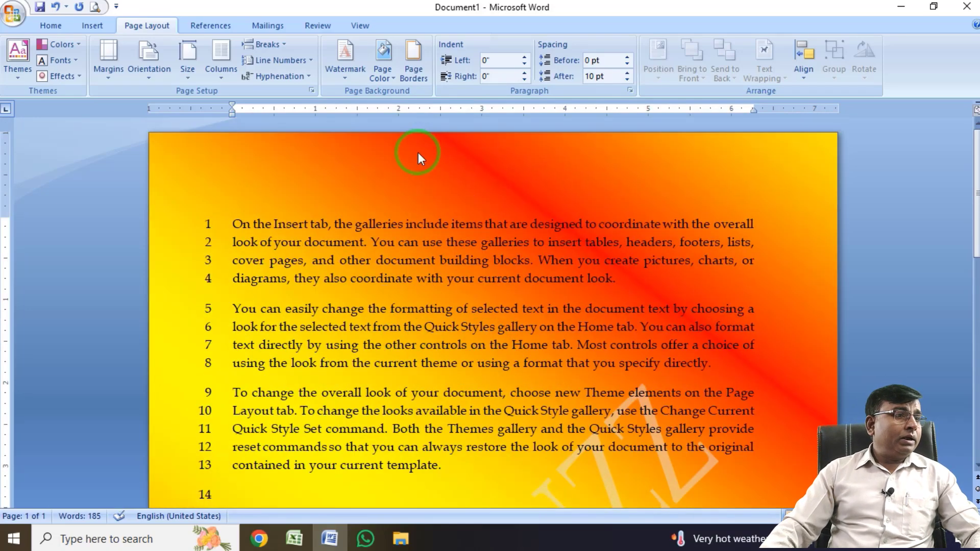
Add a yellow 3 pt multi-line box border to the pages of the whole document.
{"action": "left_click", "coordinate": [414, 80]}
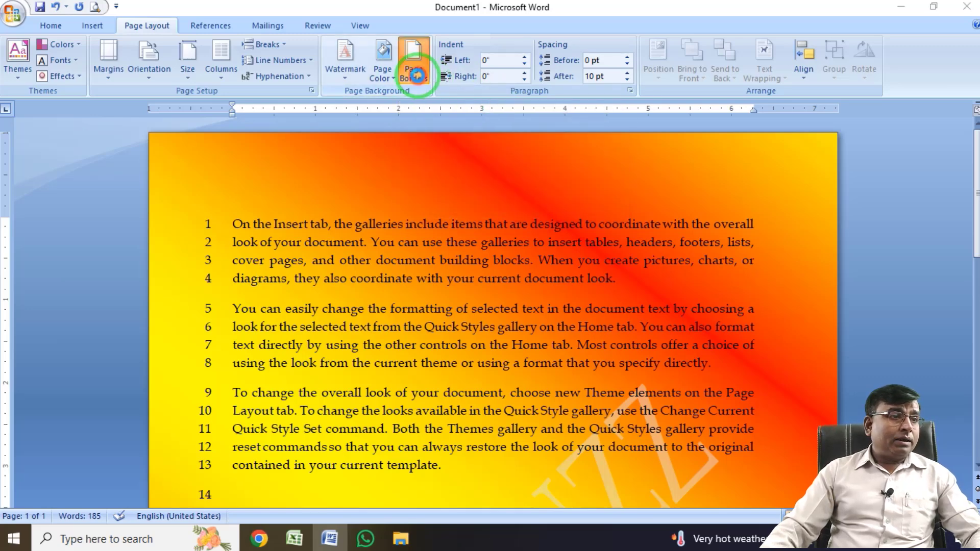
{"action": "left_click", "coordinate": [416, 76]}
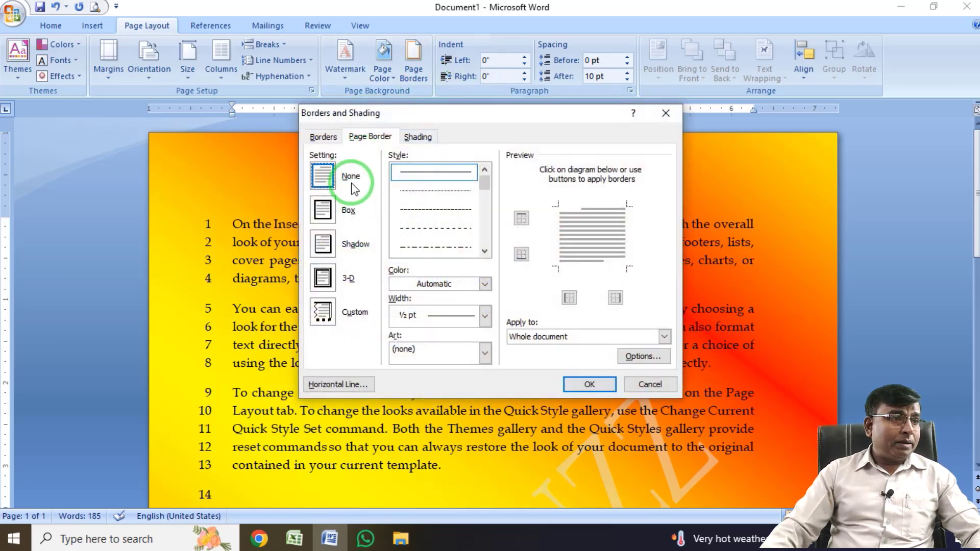
{"action": "left_click", "coordinate": [326, 211]}
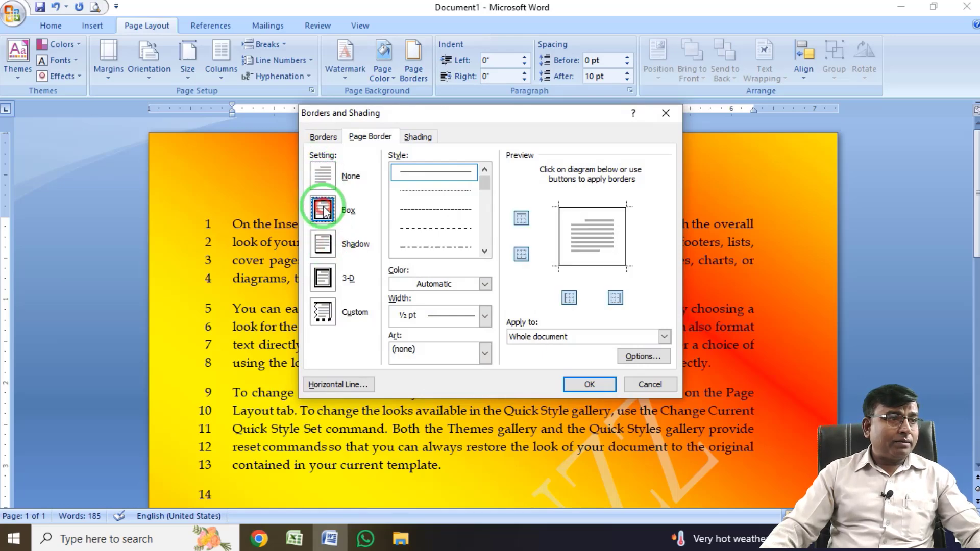
{"action": "left_click_drag", "start_coordinate": [485, 189], "coordinate": [486, 204]}
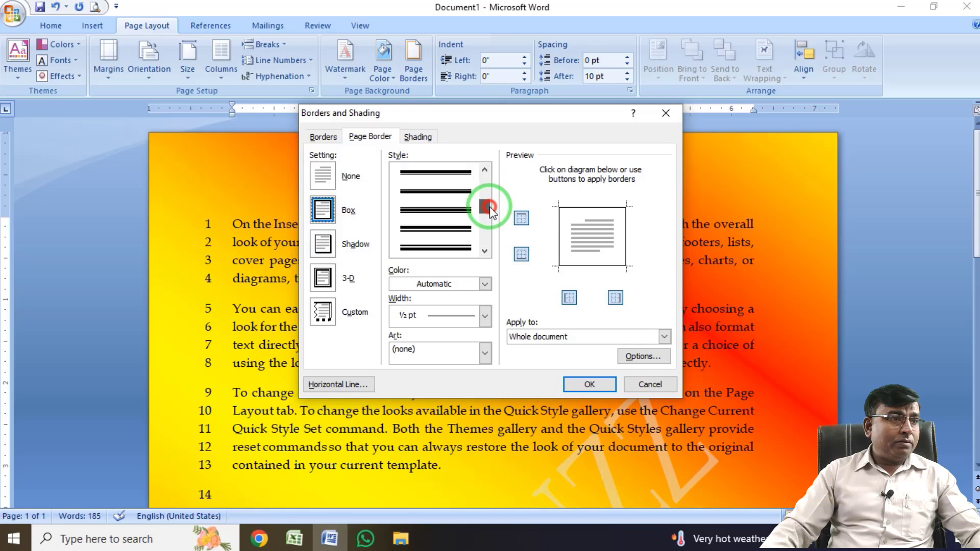
{"action": "left_click", "coordinate": [447, 250]}
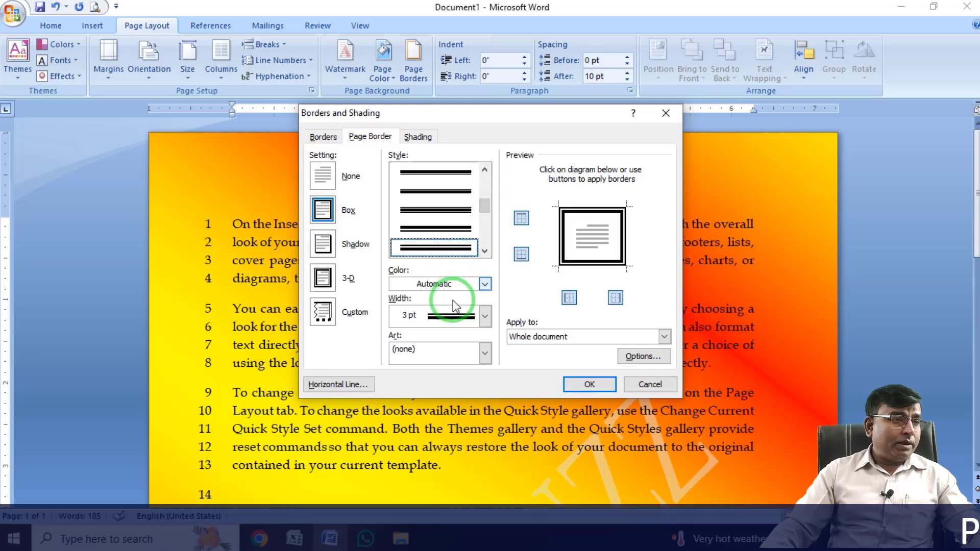
{"action": "left_click", "coordinate": [443, 294]}
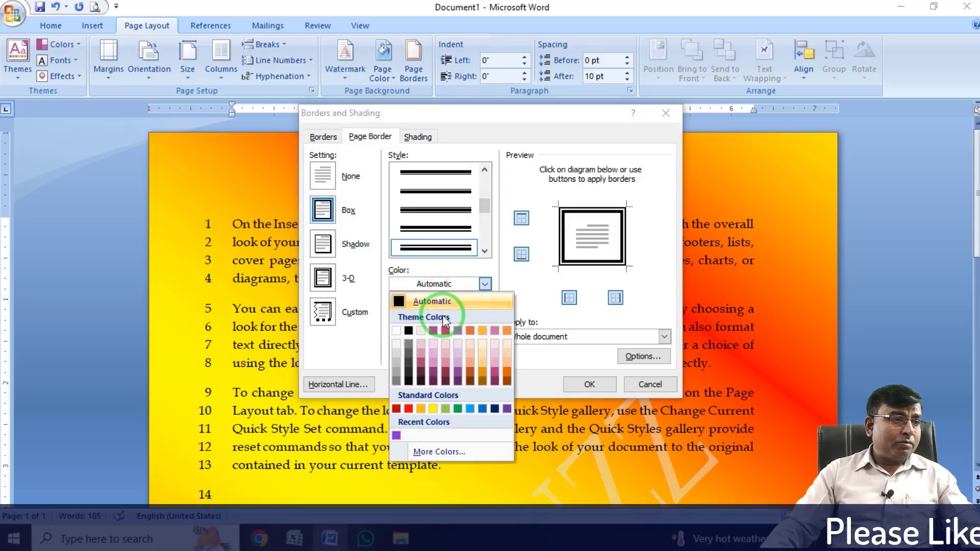
{"action": "left_click", "coordinate": [431, 410]}
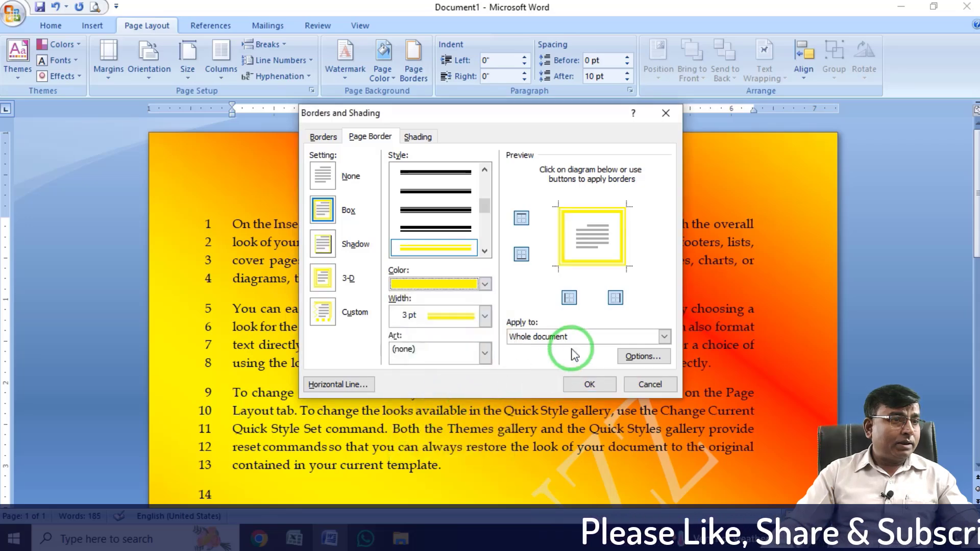
{"action": "left_click", "coordinate": [484, 353]}
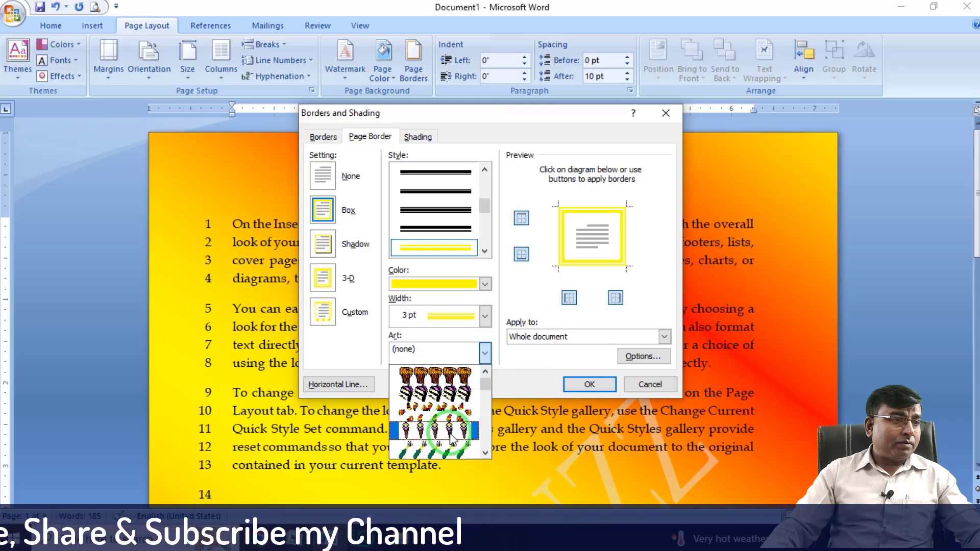
{"action": "left_click", "coordinate": [536, 367]}
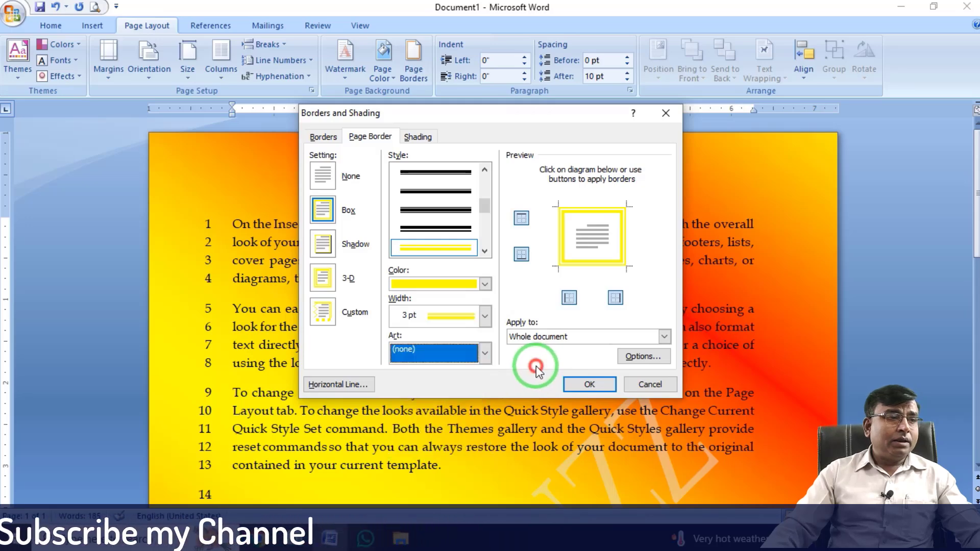
{"action": "left_click", "coordinate": [581, 384]}
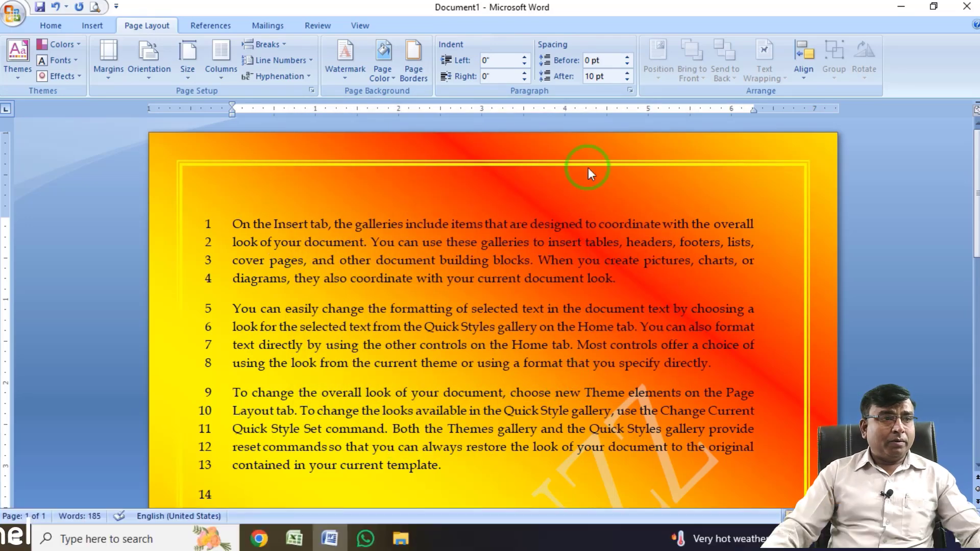
Replace the page border with the green pine tree art border.
{"action": "left_click", "coordinate": [421, 87]}
{"action": "left_click", "coordinate": [420, 351]}
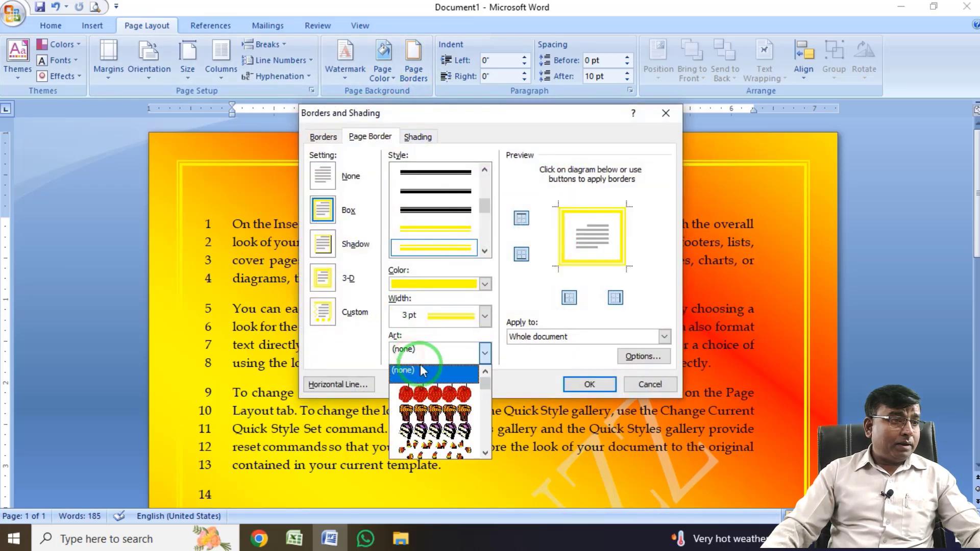
{"action": "scroll", "coordinate": [428, 408], "scroll_direction": "down", "scroll_amount": 5}
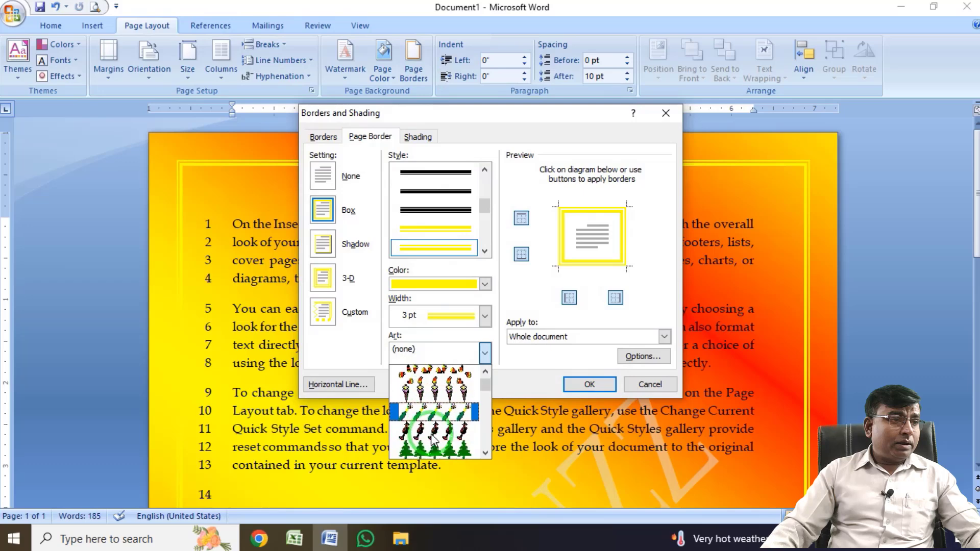
{"action": "left_click", "coordinate": [433, 448]}
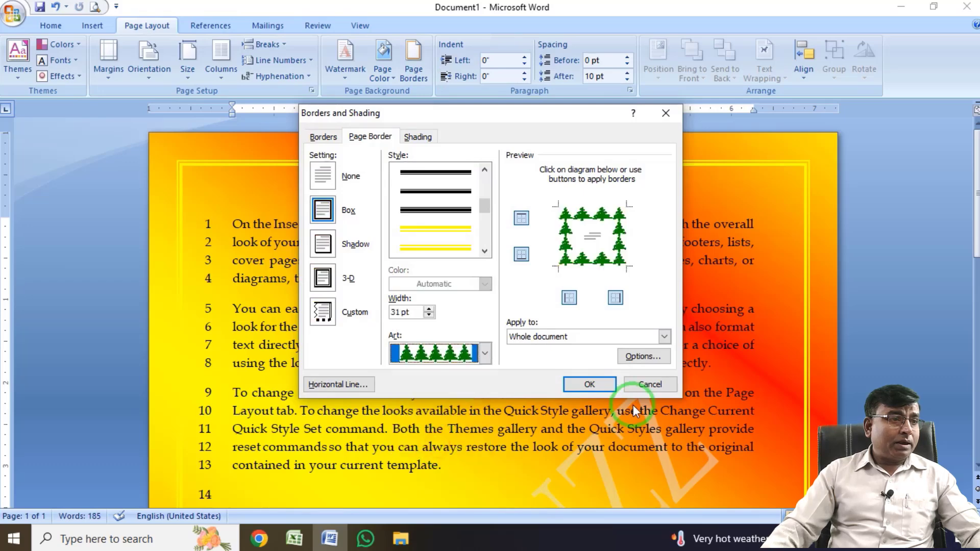
{"action": "left_click", "coordinate": [589, 385]}
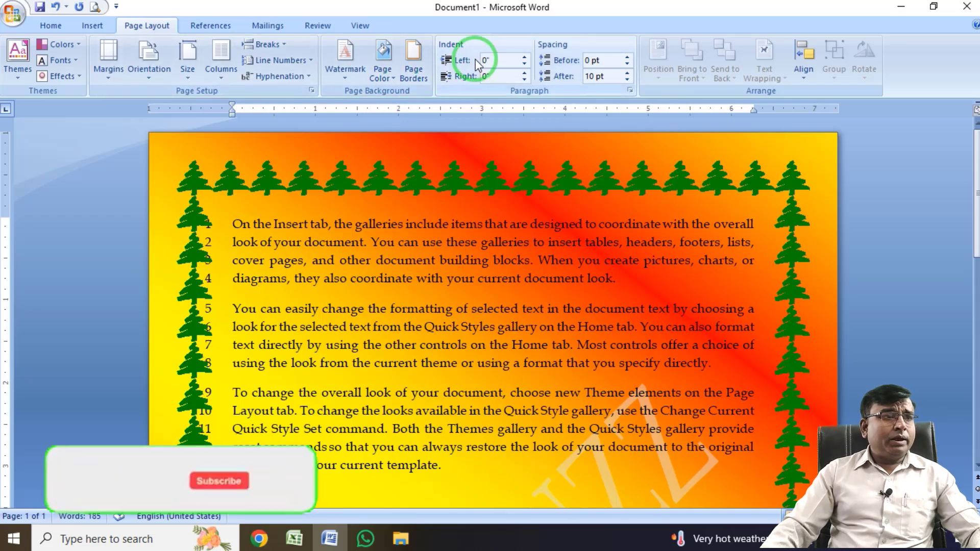
{"action": "key", "text": "ctrl+2"}
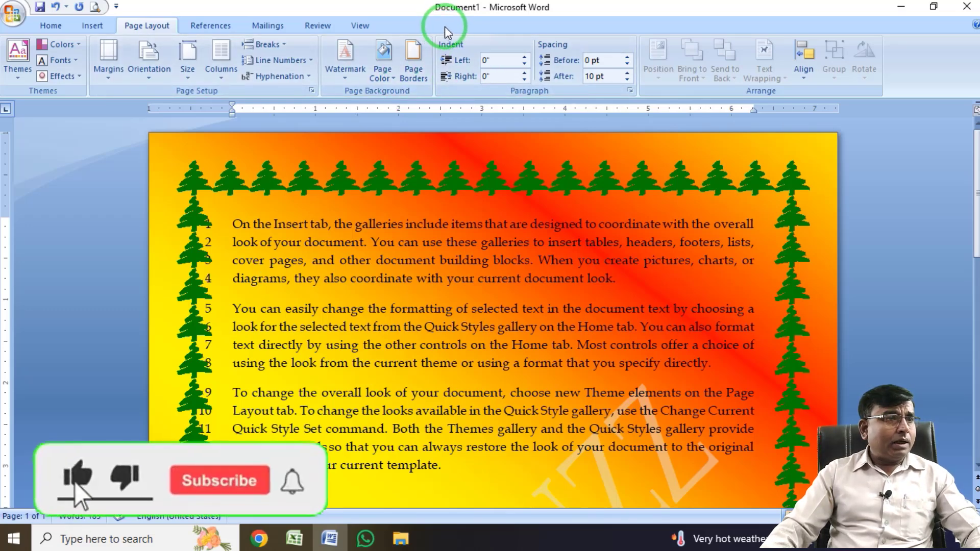
{"action": "left_click_drag", "start_coordinate": [431, 29], "coordinate": [645, 101]}
{"action": "key", "text": "Escape"}
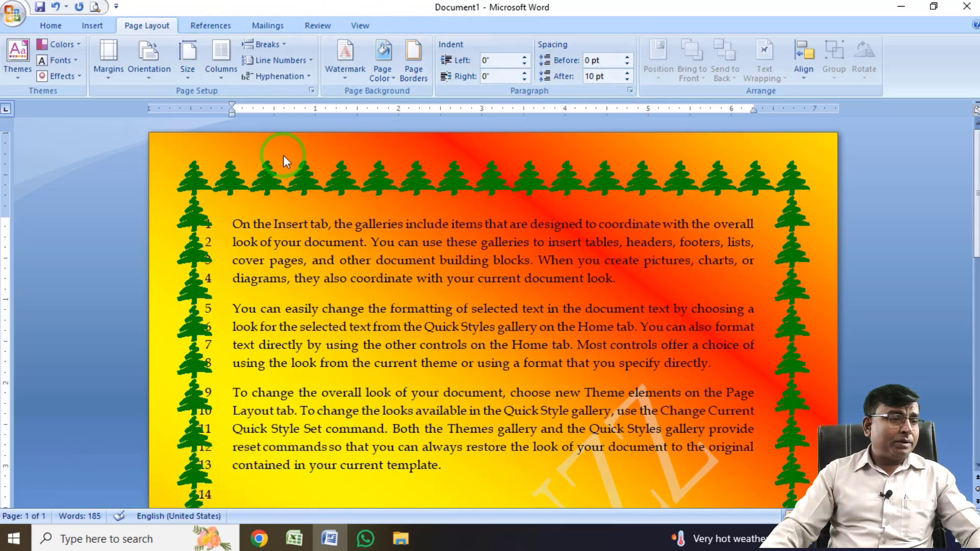
{"action": "key", "text": "ctrl+2"}
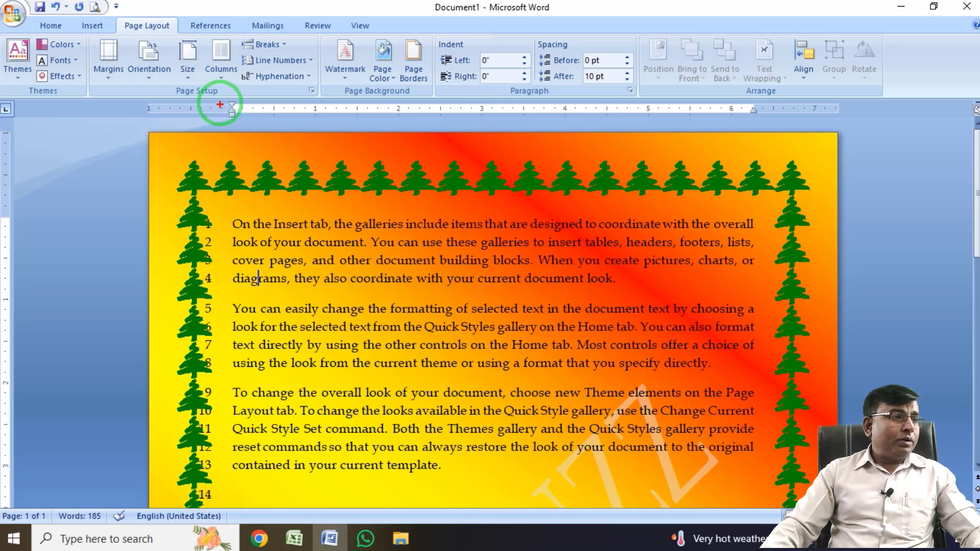
{"action": "left_click_drag", "start_coordinate": [220, 95], "coordinate": [243, 118]}
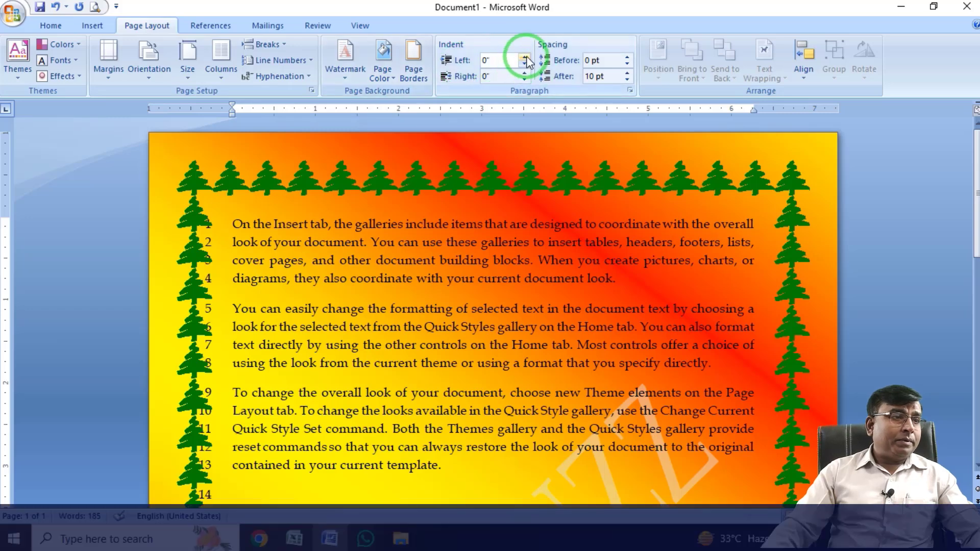
Raise the first paragraph's left indent to 0.6 inches, and reduce it to 0.2 inches.
{"action": "left_click", "coordinate": [525, 57]}
{"action": "left_click", "coordinate": [525, 57]}
{"action": "left_click", "coordinate": [524, 58]}
{"action": "left_click", "coordinate": [525, 57]}
{"action": "left_click", "coordinate": [525, 57]}
{"action": "left_click", "coordinate": [524, 57]}
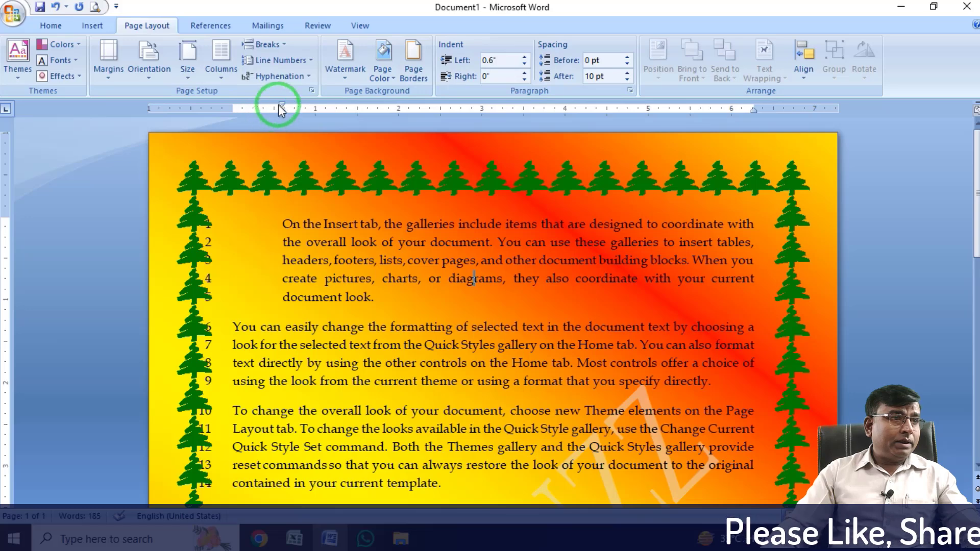
{"action": "left_click", "coordinate": [524, 65]}
{"action": "left_click", "coordinate": [524, 65]}
{"action": "left_click", "coordinate": [525, 64]}
{"action": "left_click", "coordinate": [525, 64]}
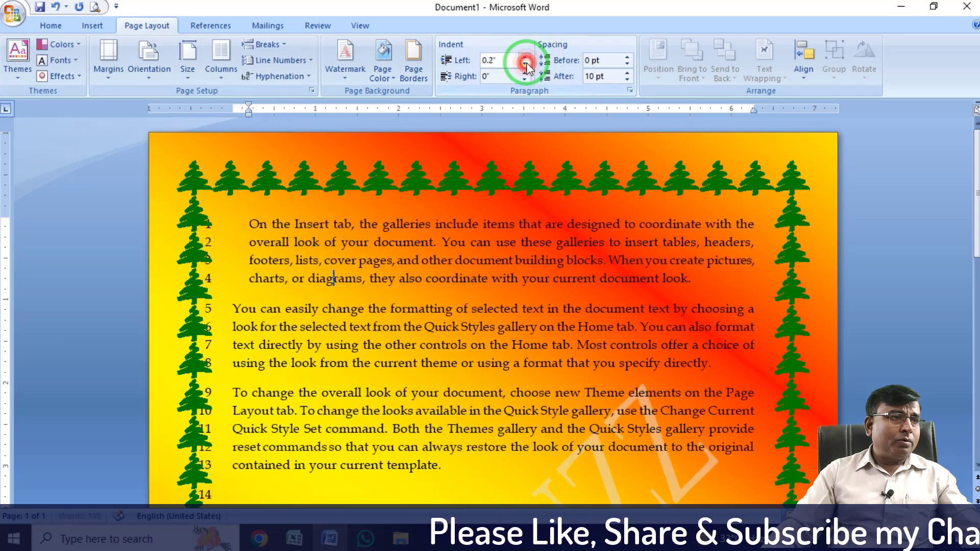